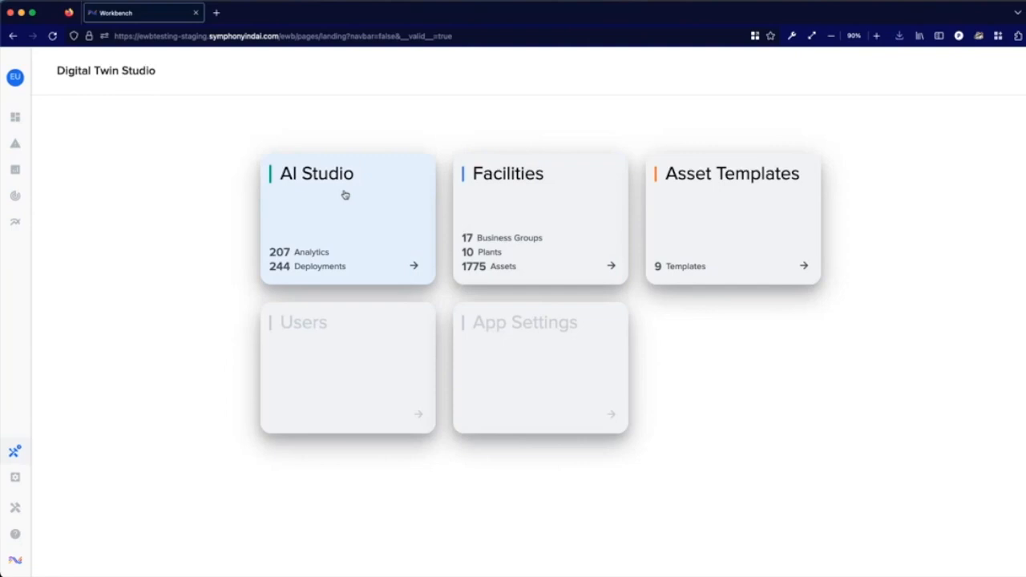
Open AI Studio from Digital Twin Studio and search the AI projects for "ball".
{"action": "left_click", "coordinate": [345, 194]}
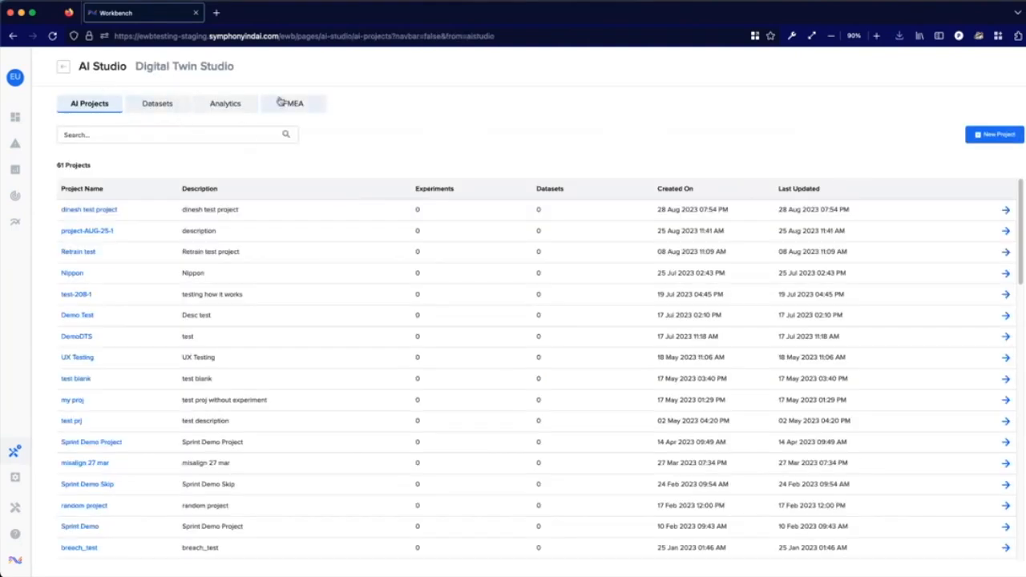
{"action": "left_click", "coordinate": [122, 132]}
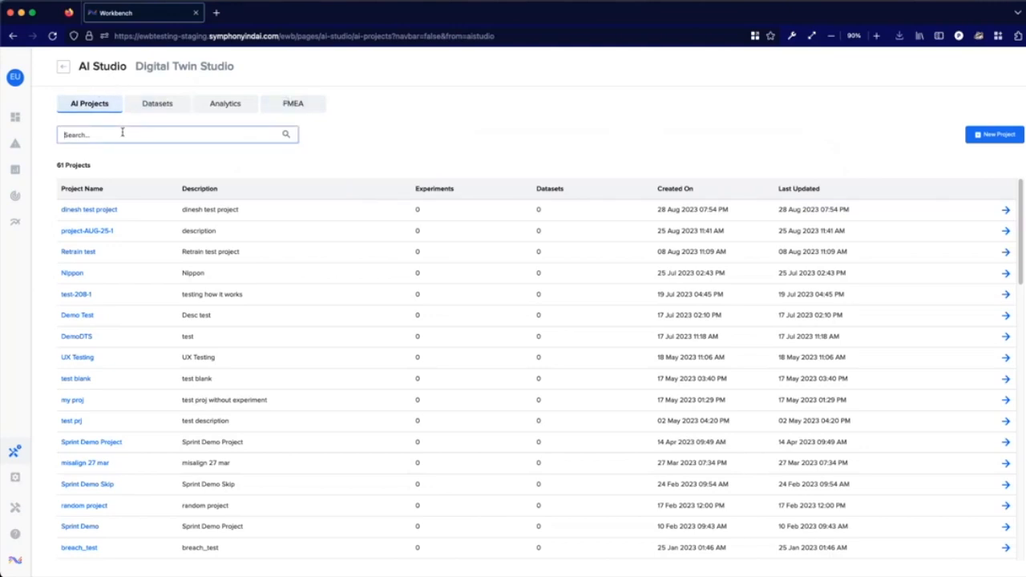
{"action": "type", "text": "bal"}
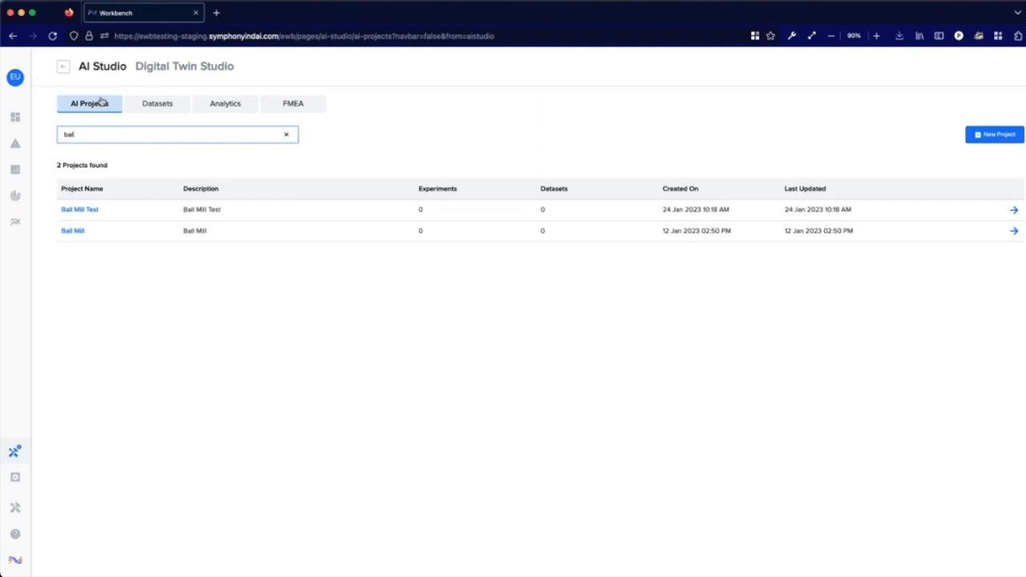
View the import source options for datasets and close the import dialog without importing.
{"action": "left_click", "coordinate": [158, 106]}
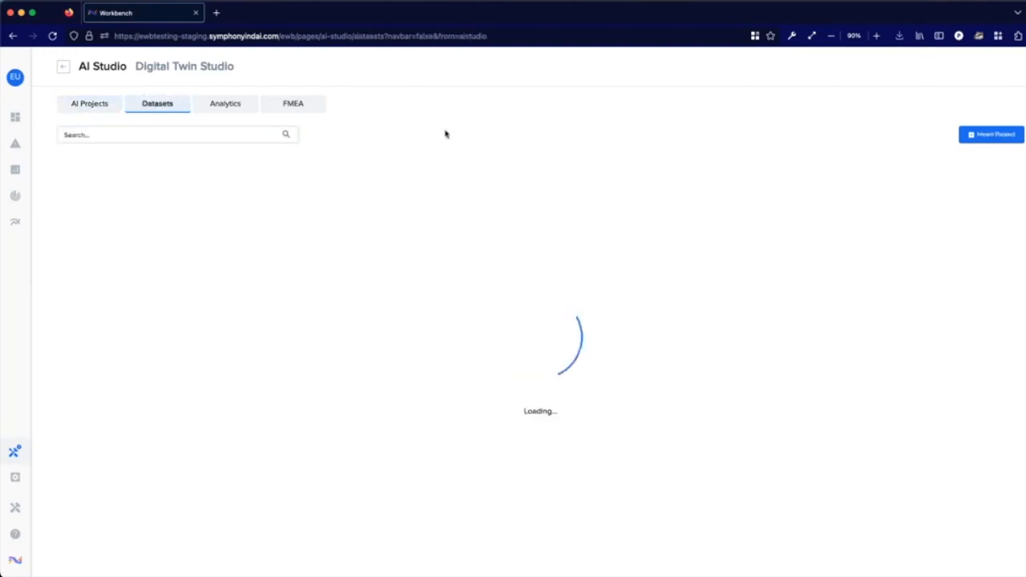
{"action": "left_click", "coordinate": [979, 137]}
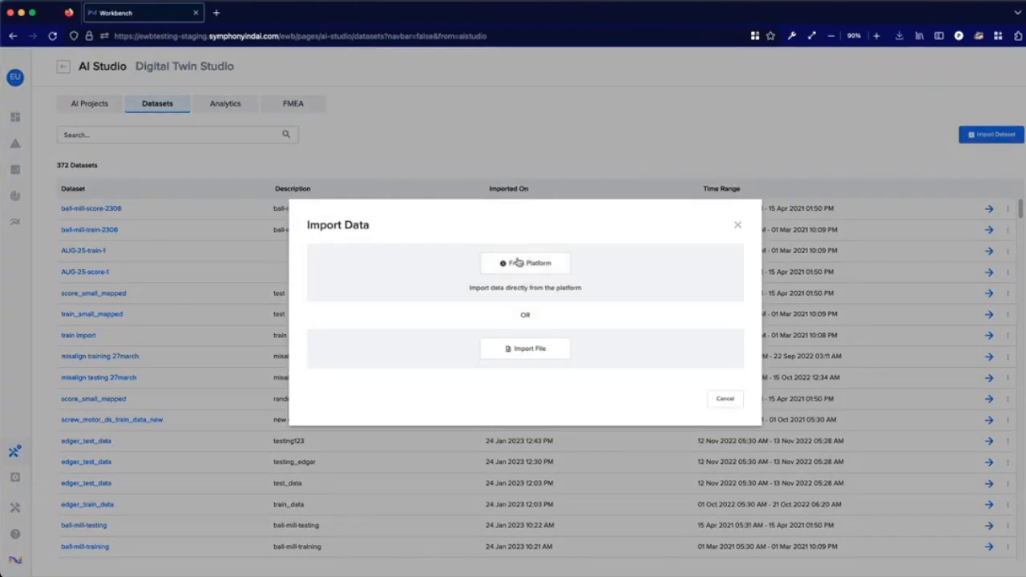
{"action": "left_click", "coordinate": [737, 225]}
Review the interface details of the test-analytic-nf-23 analytic in the analytics list.
{"action": "left_click", "coordinate": [228, 105]}
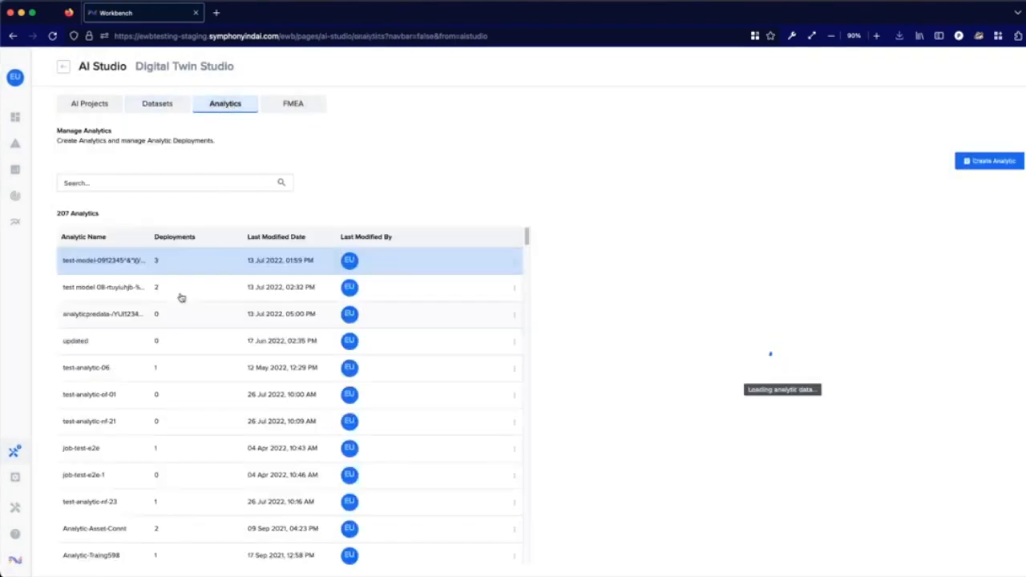
{"action": "scroll", "coordinate": [92, 384], "scroll_direction": "down", "scroll_amount": 2}
{"action": "scroll", "coordinate": [92, 383], "scroll_direction": "down", "scroll_amount": 4}
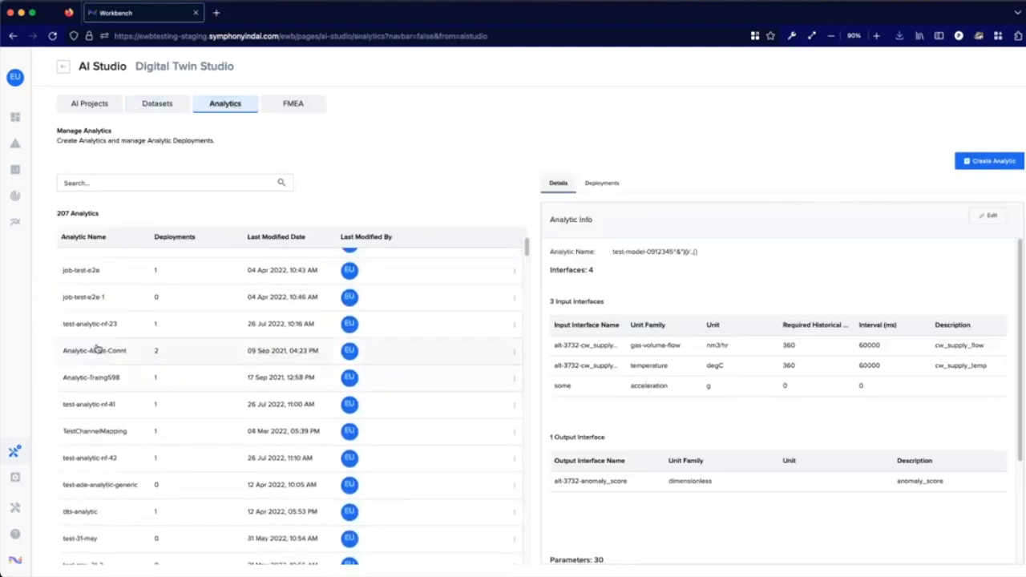
{"action": "left_click", "coordinate": [92, 324]}
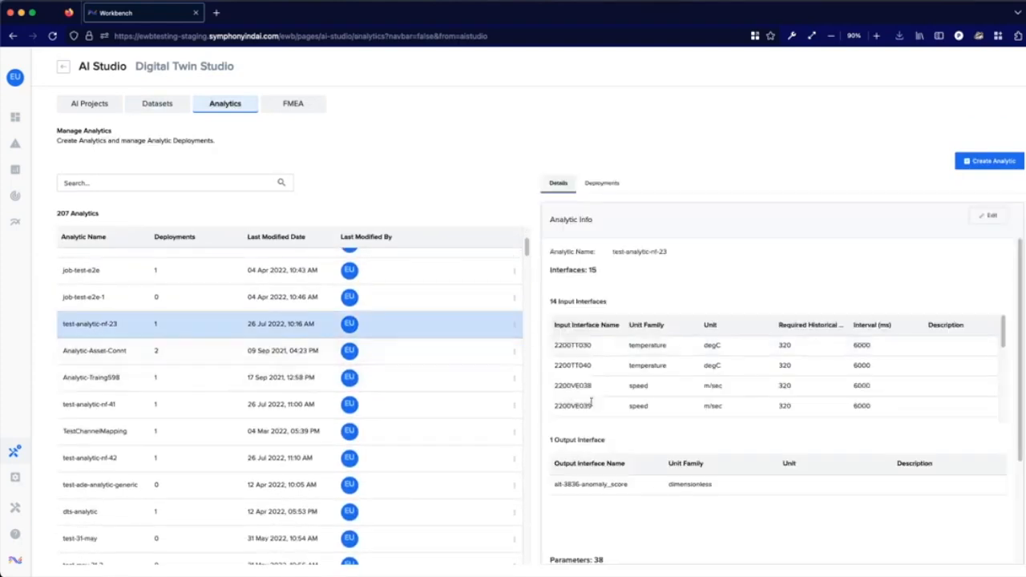
{"action": "scroll", "coordinate": [625, 375], "scroll_direction": "down", "scroll_amount": 1}
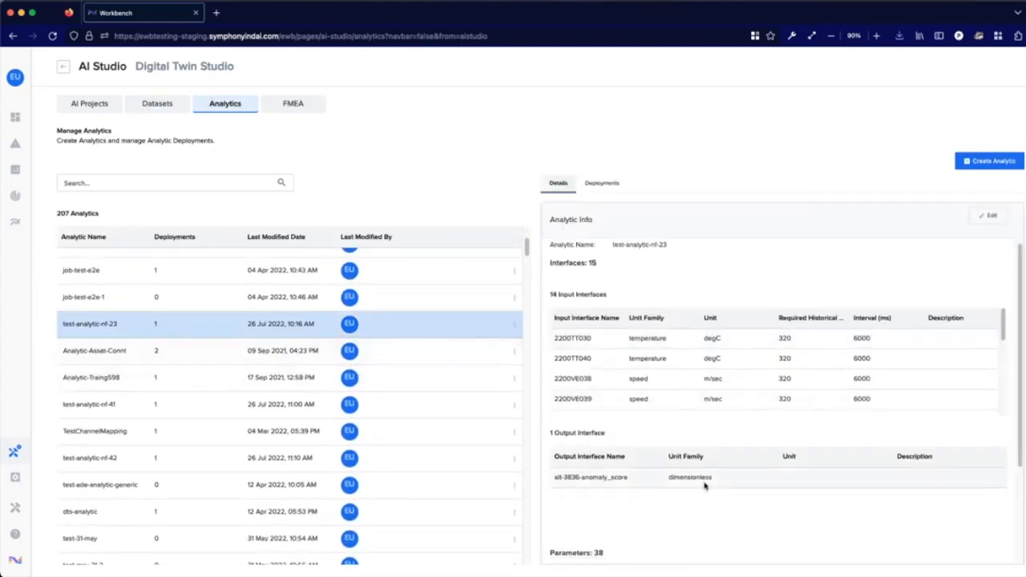
Open the Centrifugal Compressor - Generic FMEA and review its causes and sensor list.
{"action": "left_click", "coordinate": [314, 112]}
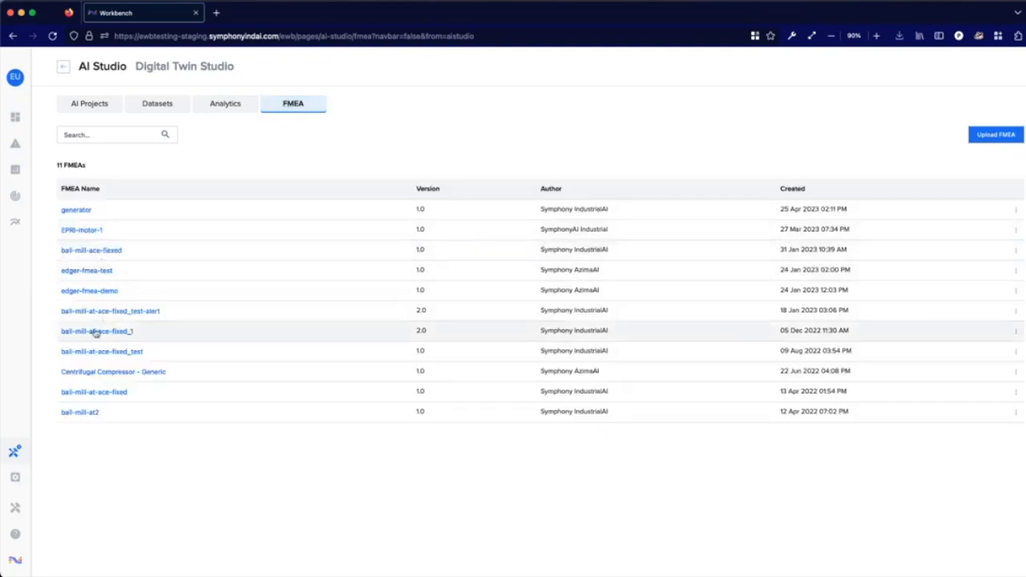
{"action": "left_click", "coordinate": [81, 372]}
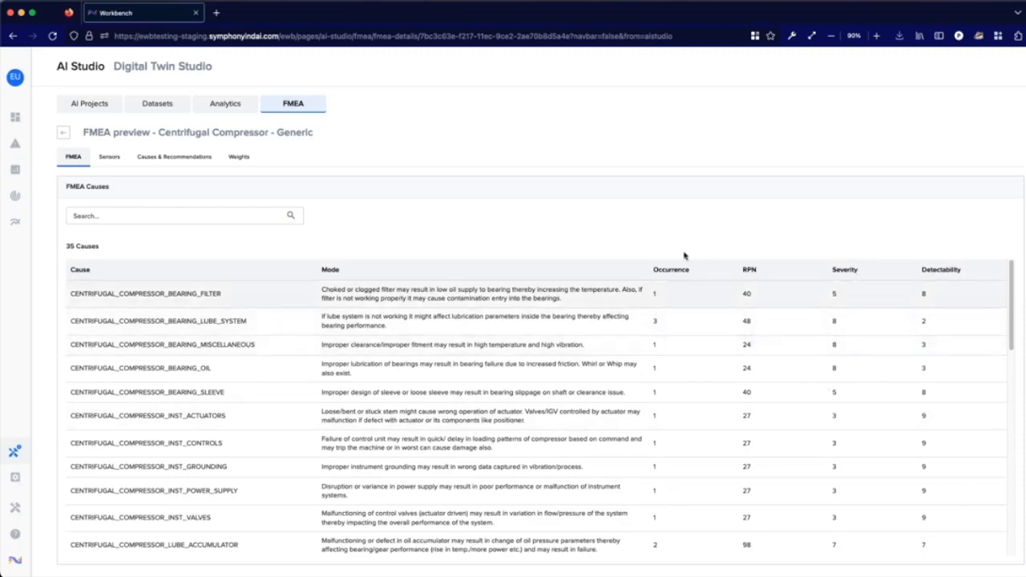
{"action": "left_click", "coordinate": [109, 157]}
{"action": "scroll", "coordinate": [210, 271], "scroll_direction": "down", "scroll_amount": 1}
{"action": "scroll", "coordinate": [190, 358], "scroll_direction": "down", "scroll_amount": 5}
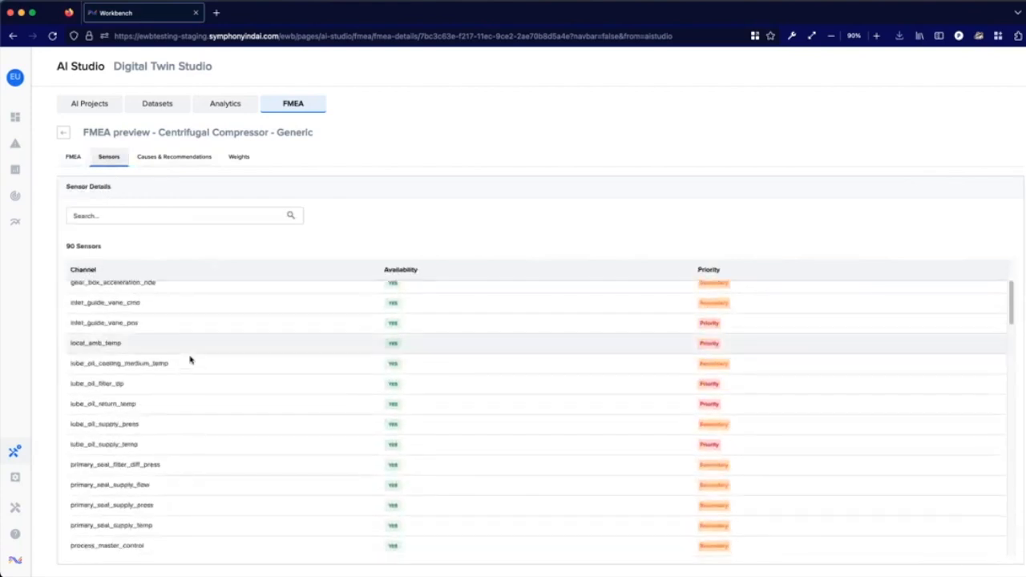
{"action": "scroll", "coordinate": [190, 355], "scroll_direction": "up", "scroll_amount": 6}
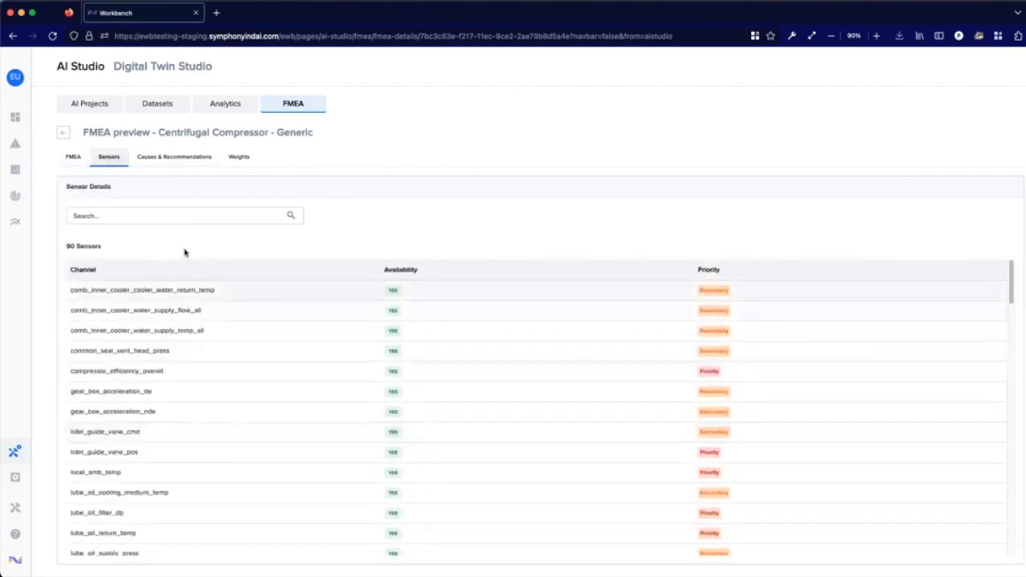
Review the compressor FMEA's causes and recommendations and its sensor weights, and return to its FMEA causes.
{"action": "left_click", "coordinate": [186, 156]}
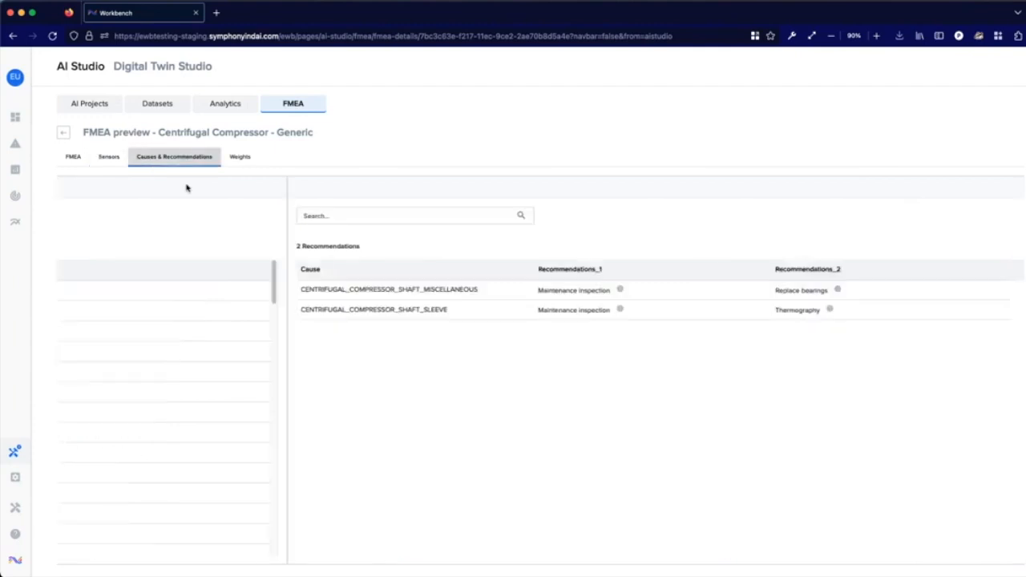
{"action": "left_click", "coordinate": [245, 158]}
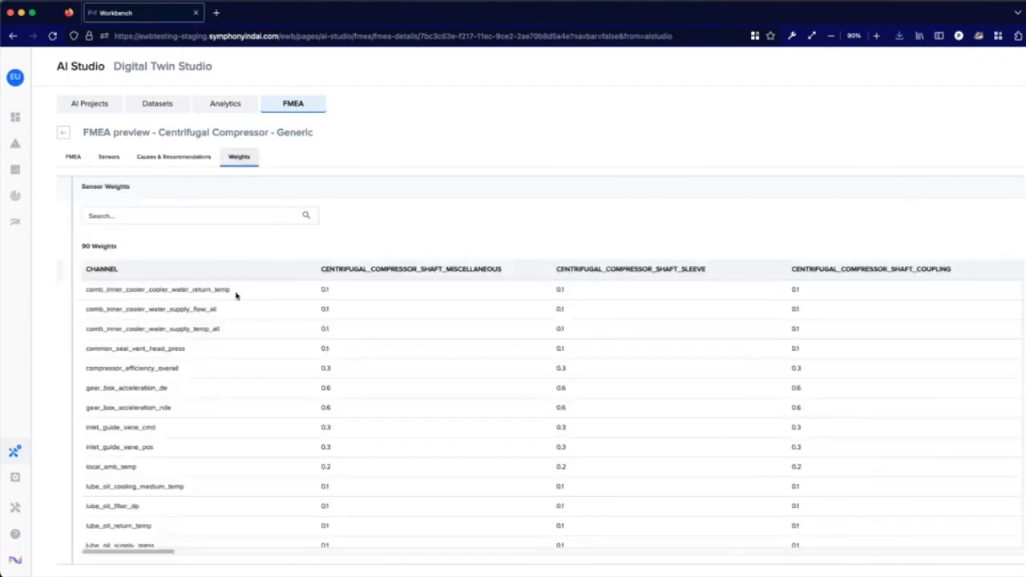
{"action": "left_click", "coordinate": [73, 157]}
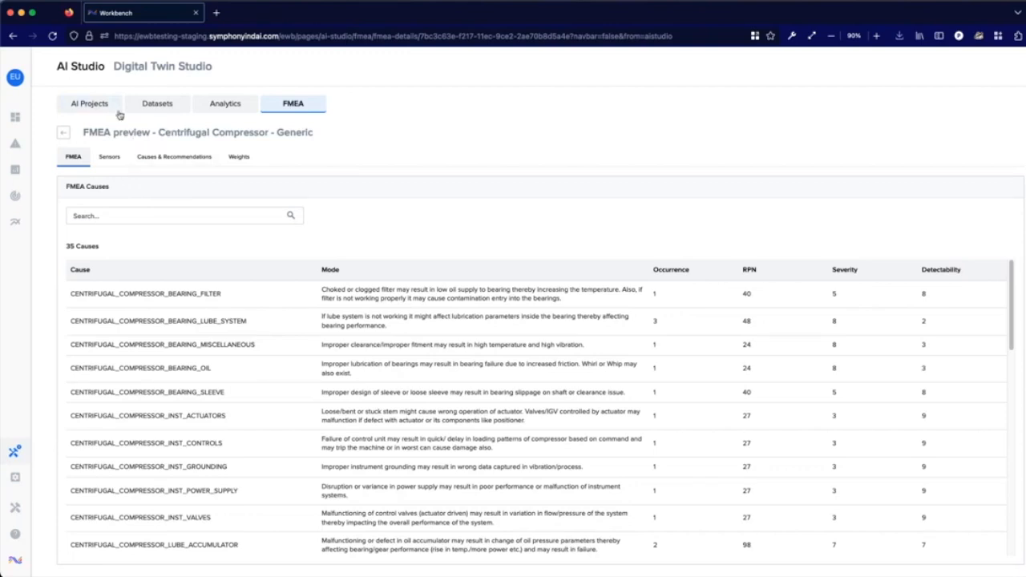
Start a file-based dataset import and choose ball-mill-train.csv from the Ball Mill ADE folder on the Desktop.
{"action": "left_click", "coordinate": [173, 109]}
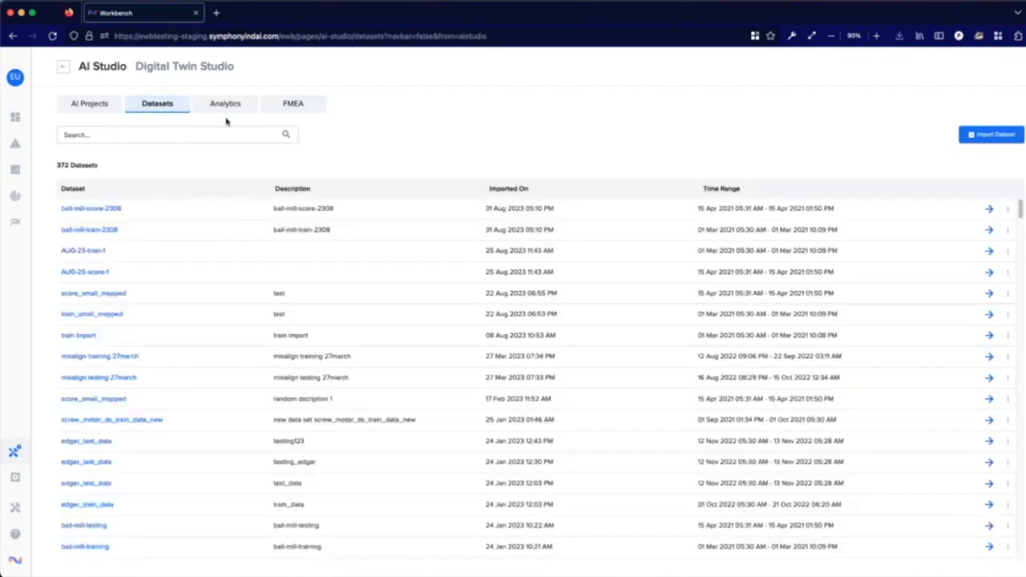
{"action": "left_click", "coordinate": [981, 136]}
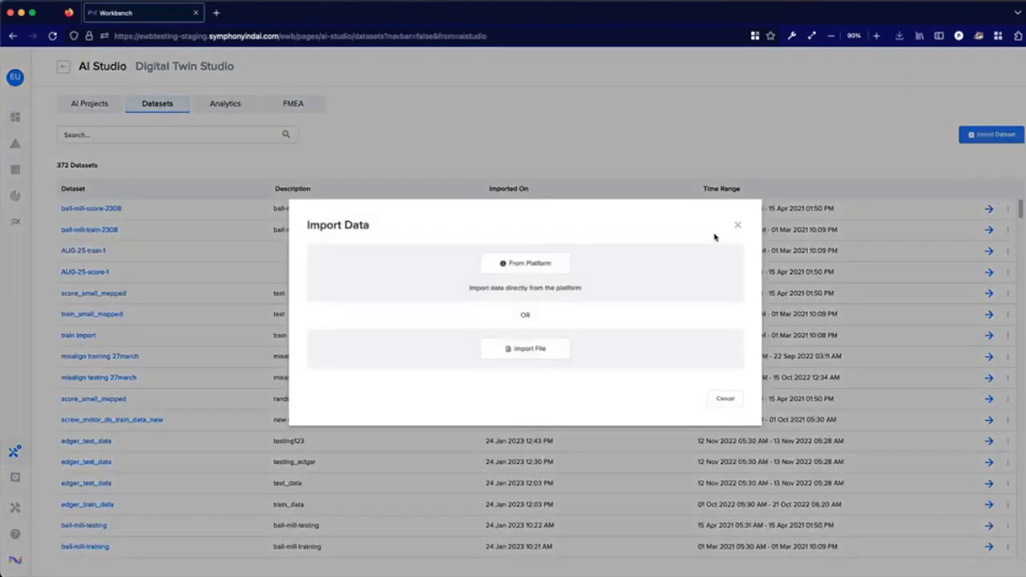
{"action": "left_click", "coordinate": [529, 349]}
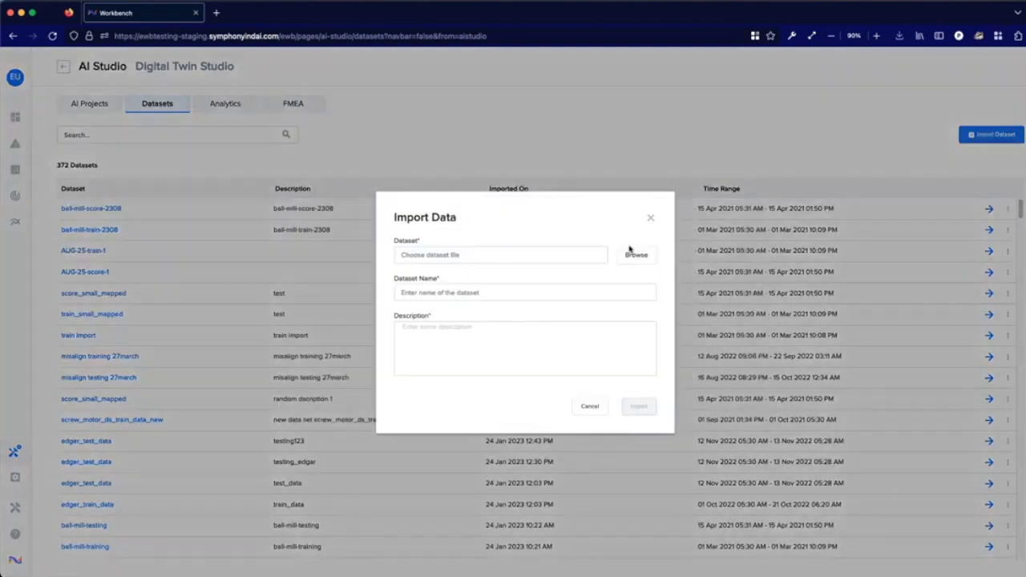
{"action": "left_click", "coordinate": [633, 254]}
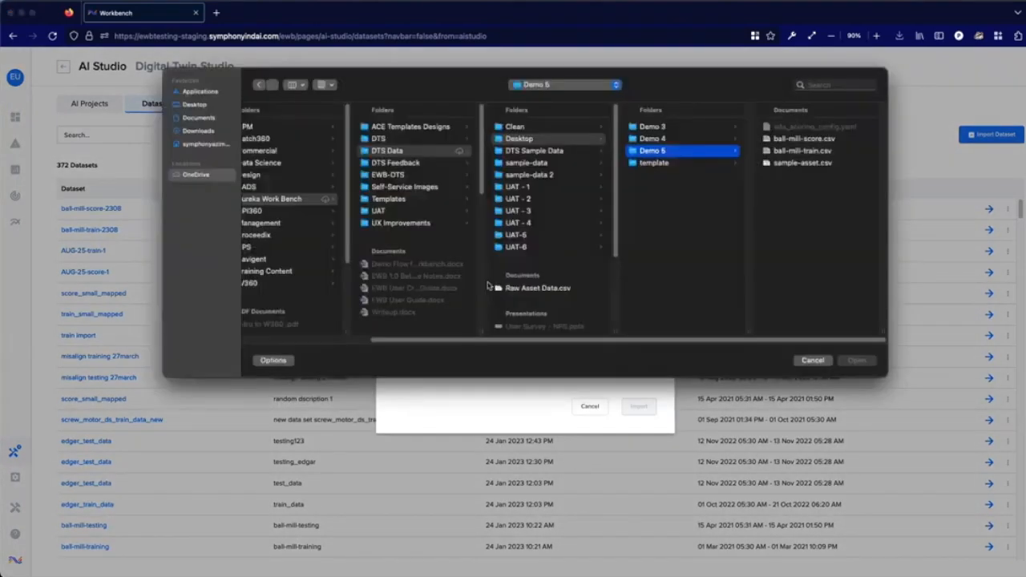
{"action": "left_click", "coordinate": [212, 106]}
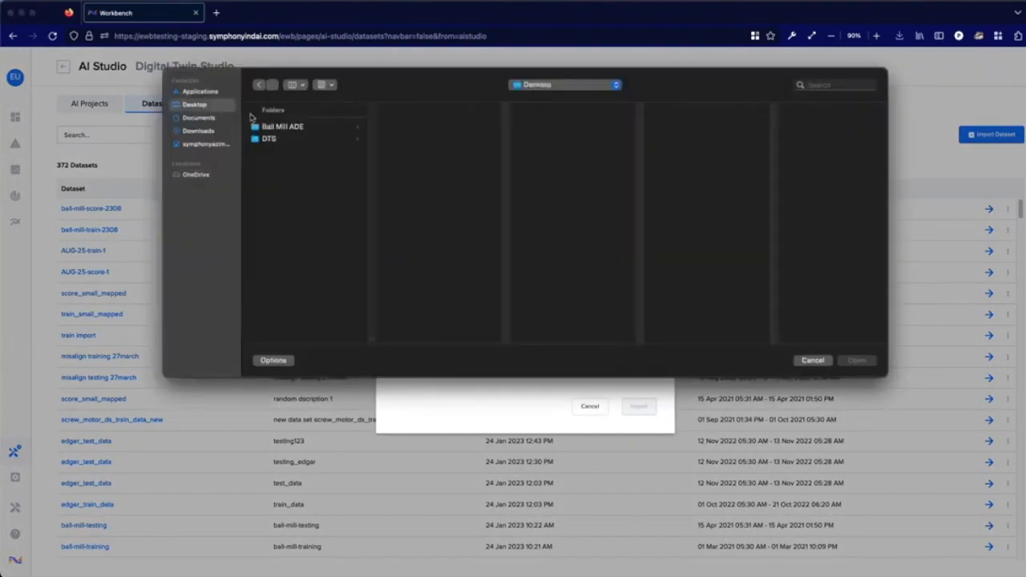
{"action": "left_click", "coordinate": [322, 129]}
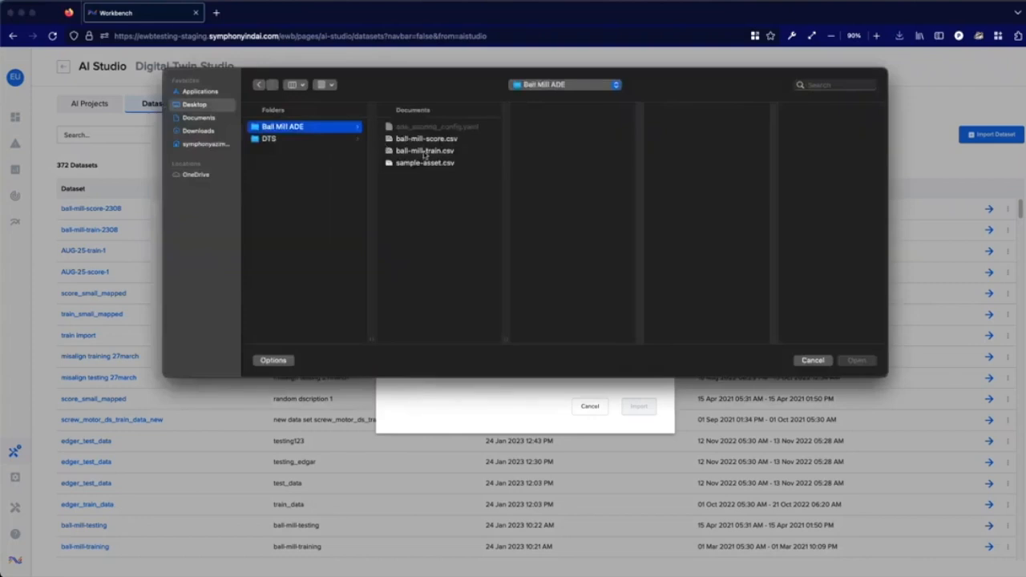
{"action": "left_click", "coordinate": [425, 153]}
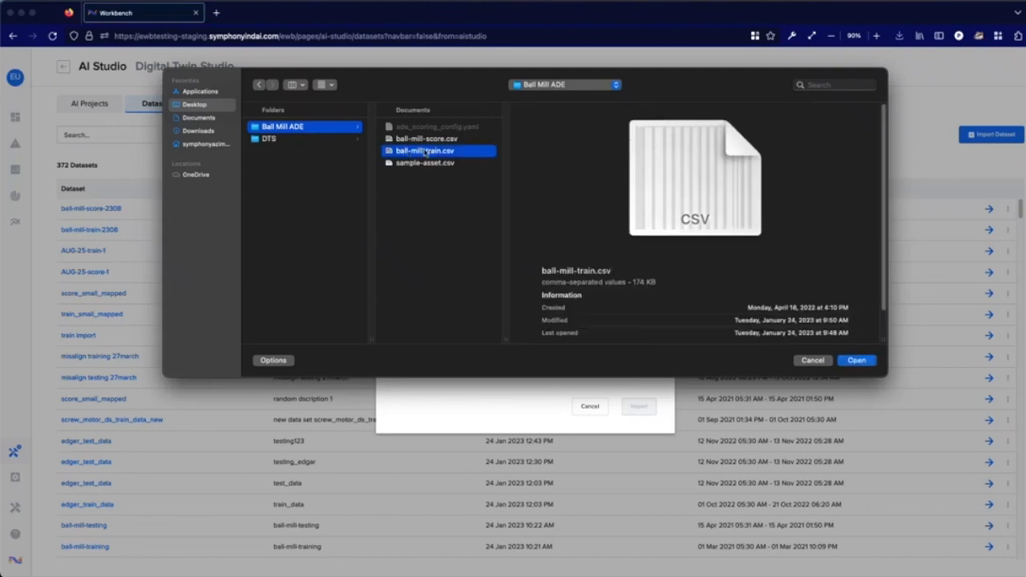
{"action": "left_click", "coordinate": [853, 360]}
Name the dataset ball-mill-train-2308, describe it as "DTS Webinar Aug 23", and import it.
{"action": "left_click", "coordinate": [468, 294]}
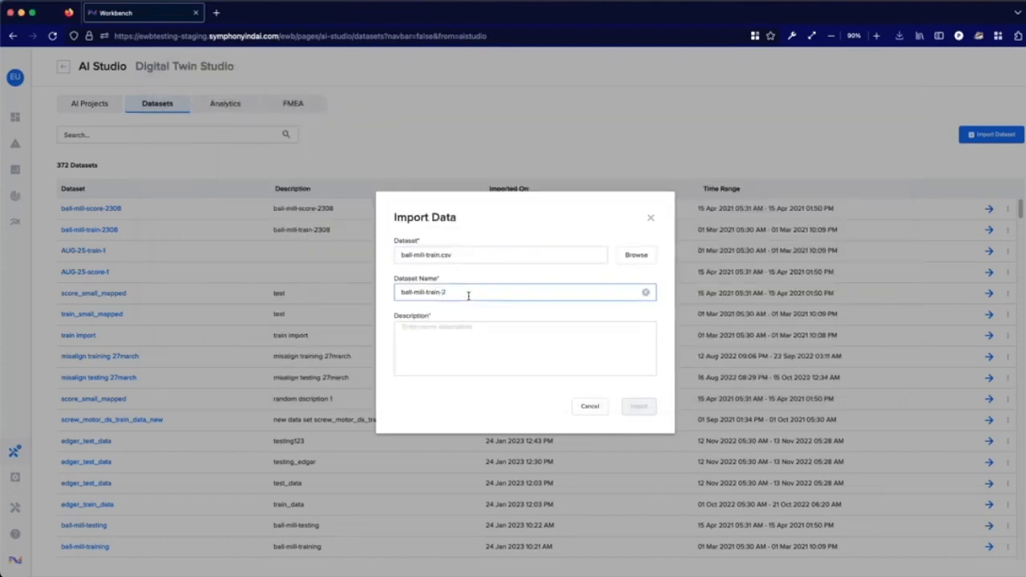
{"action": "key", "text": "ctrl+a"}
{"action": "left_click", "coordinate": [471, 343]}
{"action": "type", "text": "DTS W"}
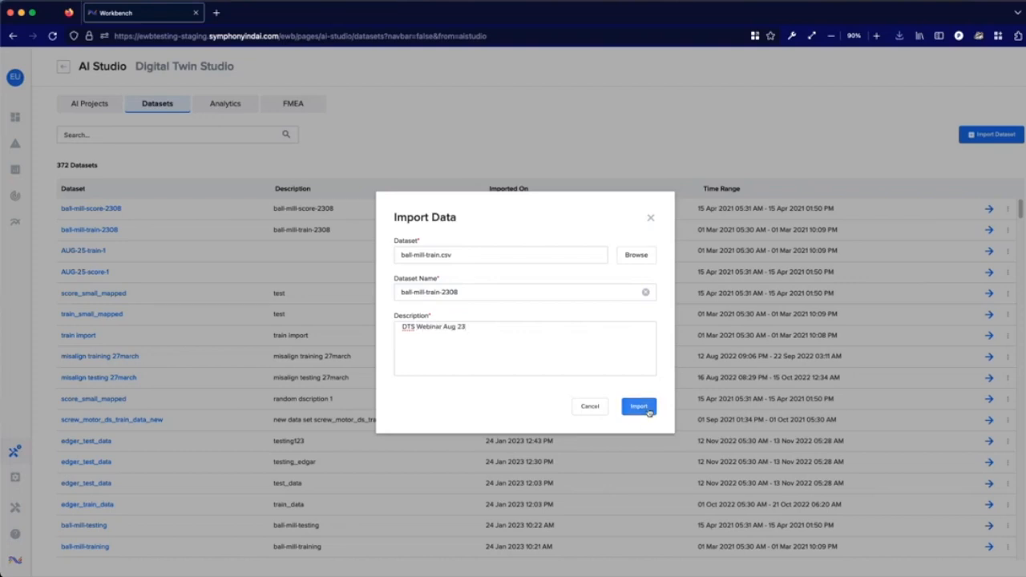
{"action": "left_click", "coordinate": [648, 408]}
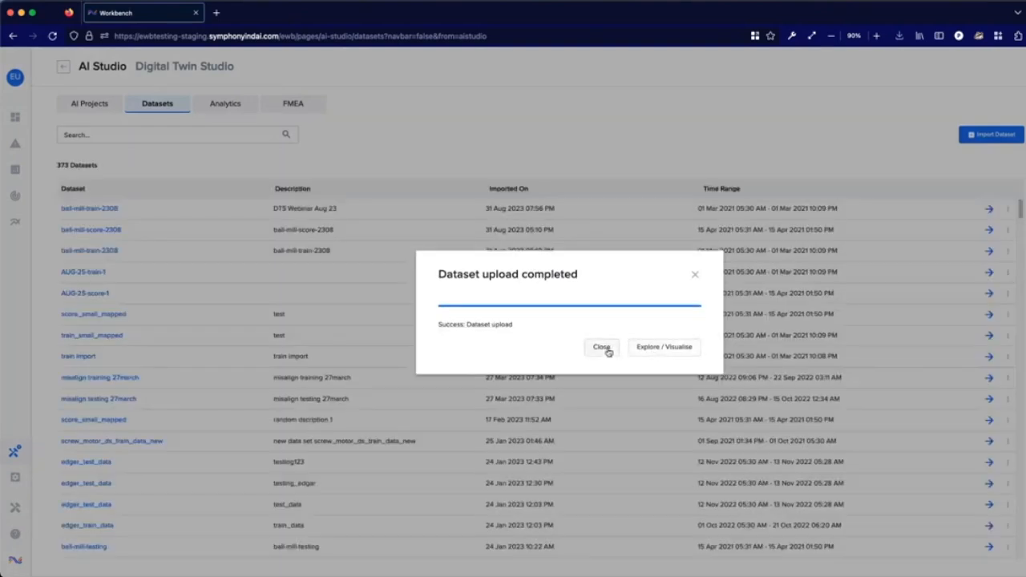
Open the imported ball-mill-train-2308 dataset for exploration and examine the time-stamped sensor rows and columns in its table.
{"action": "left_click", "coordinate": [639, 350]}
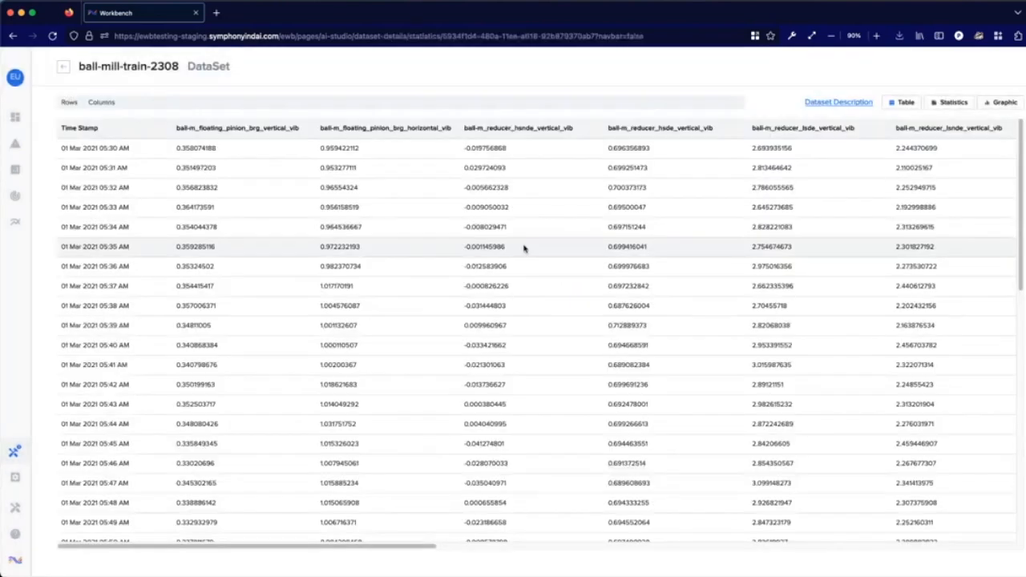
{"action": "scroll", "coordinate": [256, 273], "scroll_direction": "down", "scroll_amount": 3}
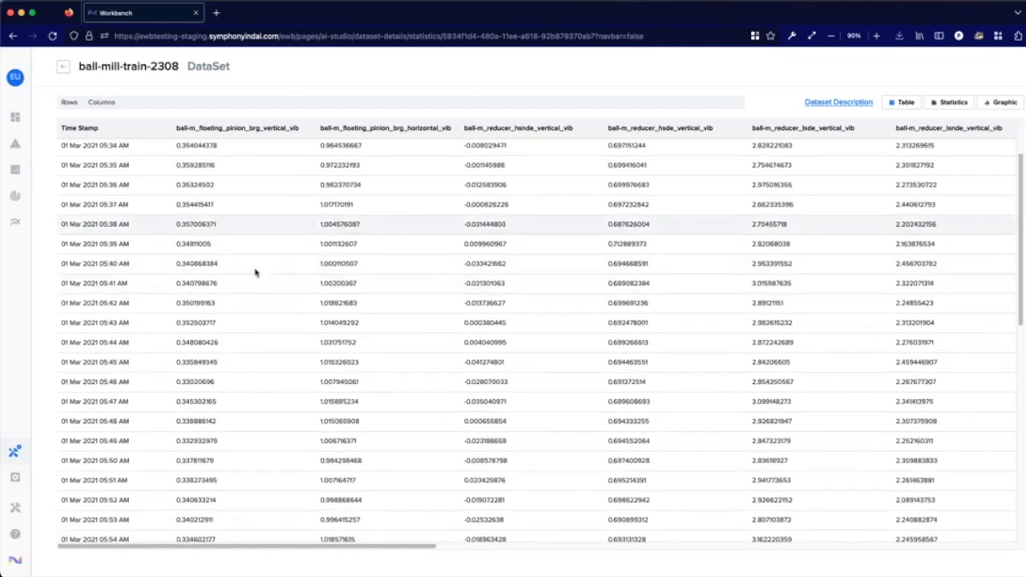
{"action": "scroll", "coordinate": [256, 270], "scroll_direction": "up", "scroll_amount": 3}
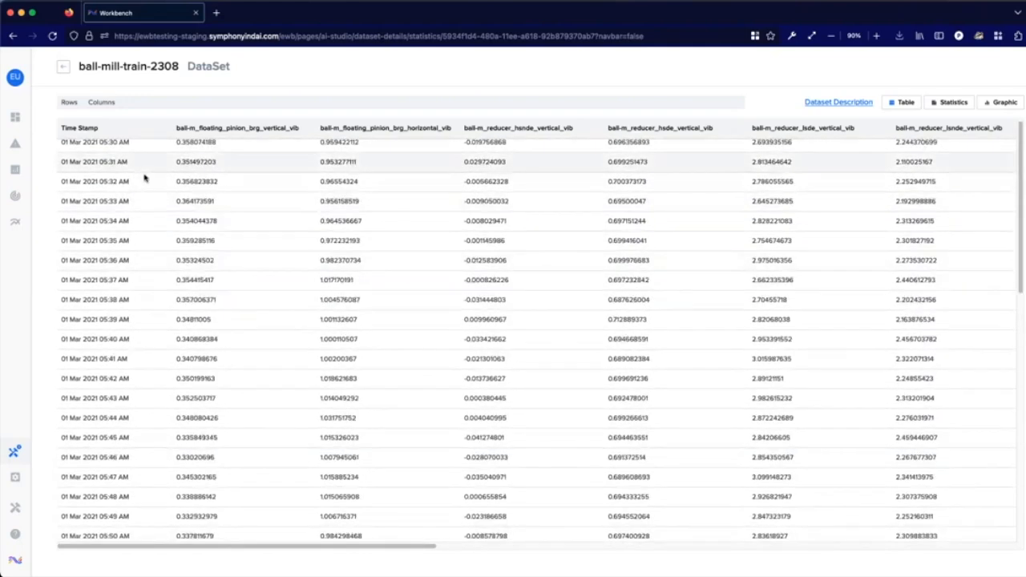
{"action": "scroll", "coordinate": [325, 168], "scroll_direction": "right", "scroll_amount": 10}
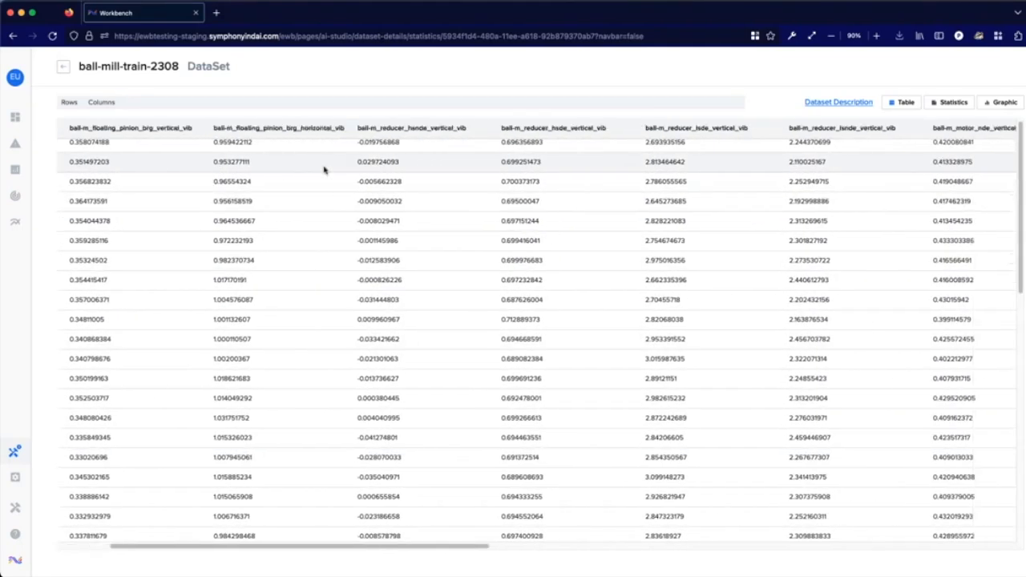
{"action": "scroll", "coordinate": [325, 168], "scroll_direction": "right", "scroll_amount": 8}
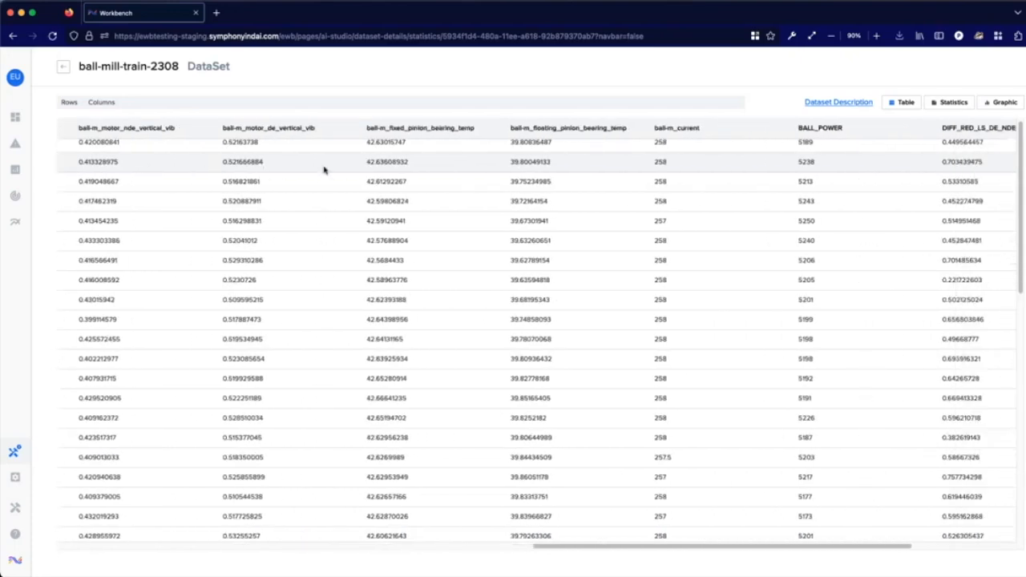
{"action": "scroll", "coordinate": [451, 218], "scroll_direction": "right", "scroll_amount": 3}
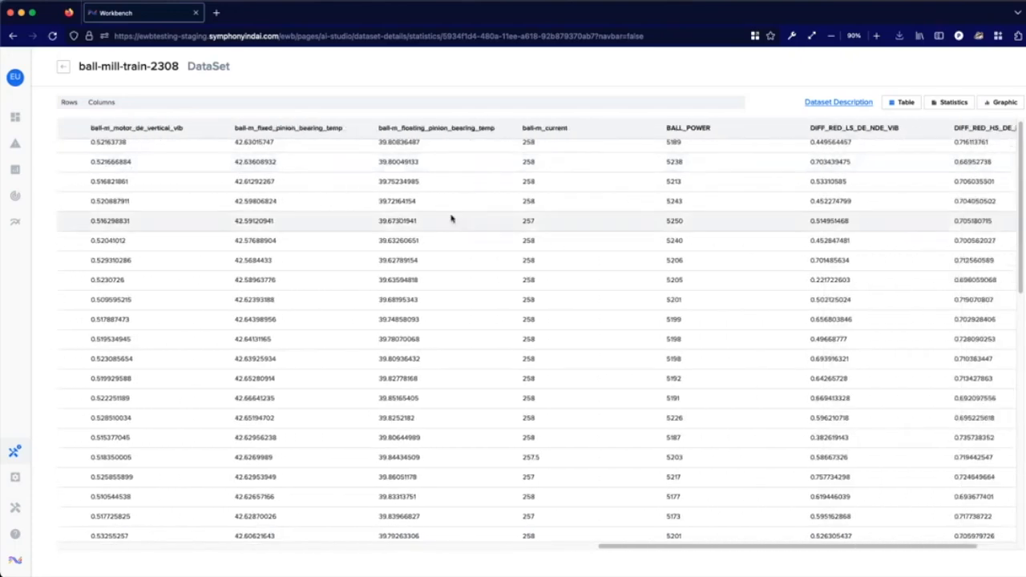
{"action": "scroll", "coordinate": [597, 262], "scroll_direction": "left", "scroll_amount": 10}
{"action": "scroll", "coordinate": [600, 264], "scroll_direction": "left", "scroll_amount": 10}
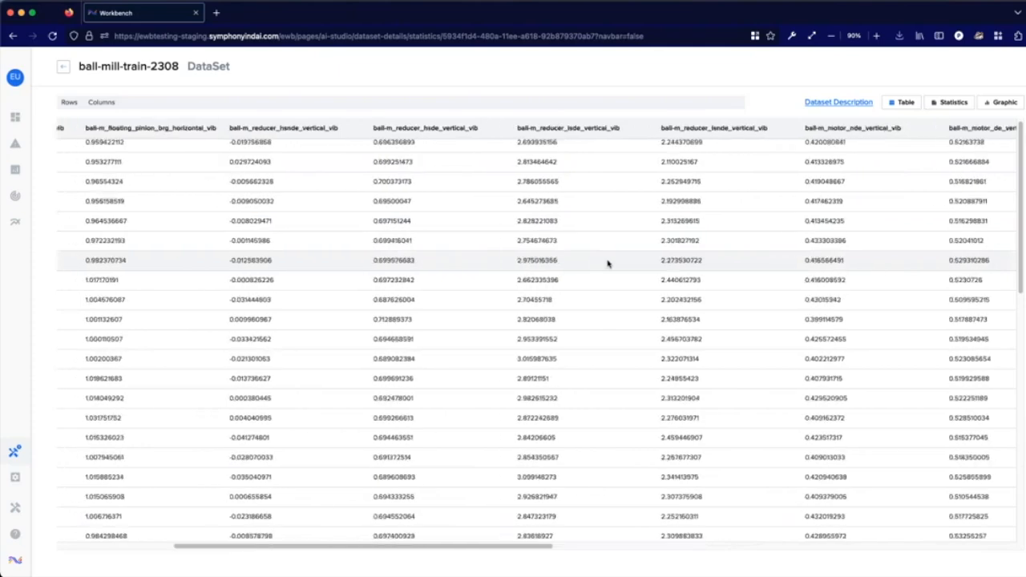
{"action": "scroll", "coordinate": [609, 262], "scroll_direction": "down", "scroll_amount": 5}
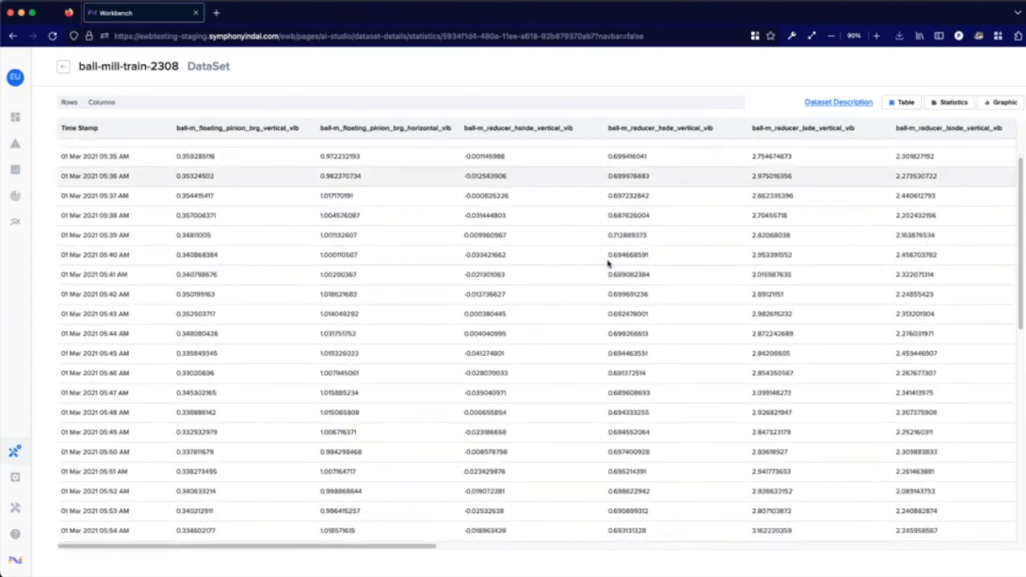
{"action": "scroll", "coordinate": [613, 245], "scroll_direction": "down", "scroll_amount": 7}
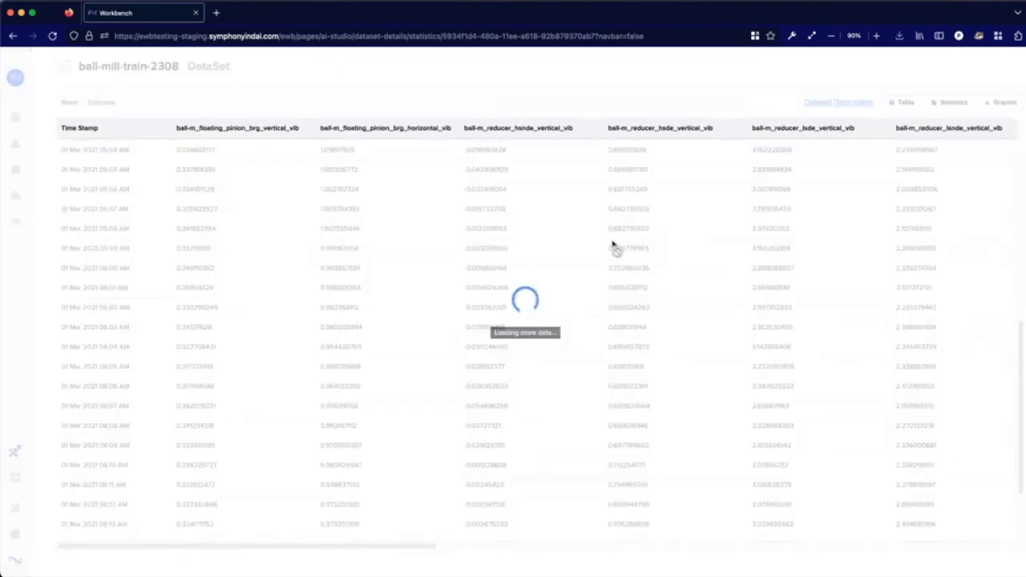
Examine more rows and the remaining sensor columns of the ball-mill-train-2308 table, and view its per-column statistics.
{"action": "scroll", "coordinate": [613, 244], "scroll_direction": "down", "scroll_amount": 10}
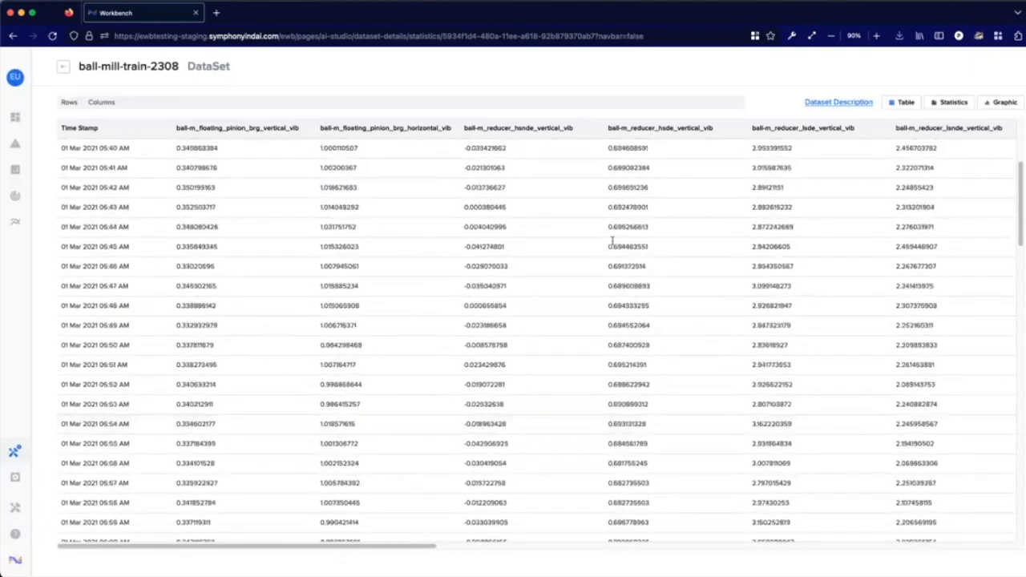
{"action": "scroll", "coordinate": [613, 245], "scroll_direction": "right", "scroll_amount": 2}
{"action": "scroll", "coordinate": [613, 244], "scroll_direction": "right", "scroll_amount": 3}
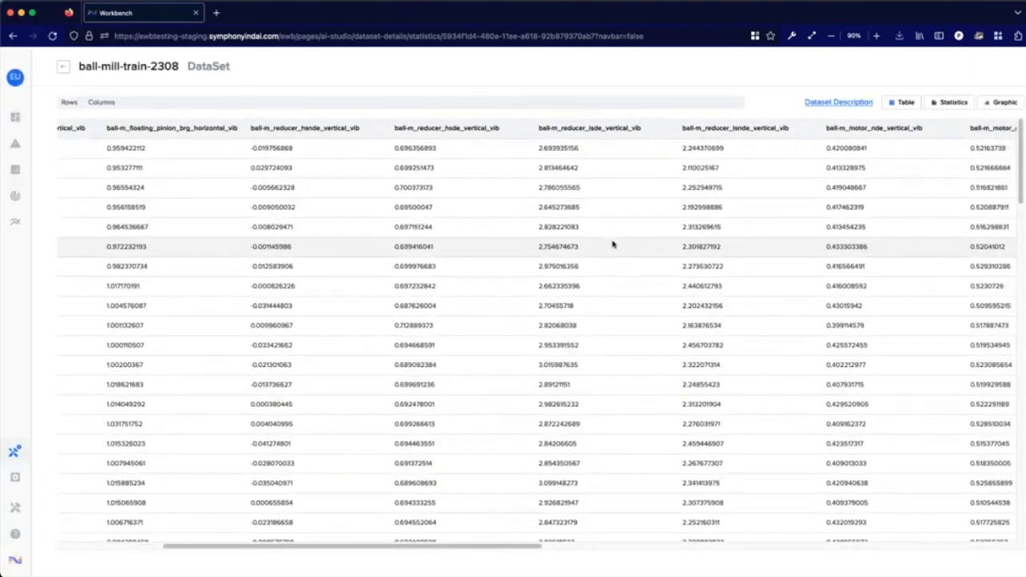
{"action": "scroll", "coordinate": [613, 244], "scroll_direction": "right", "scroll_amount": 7}
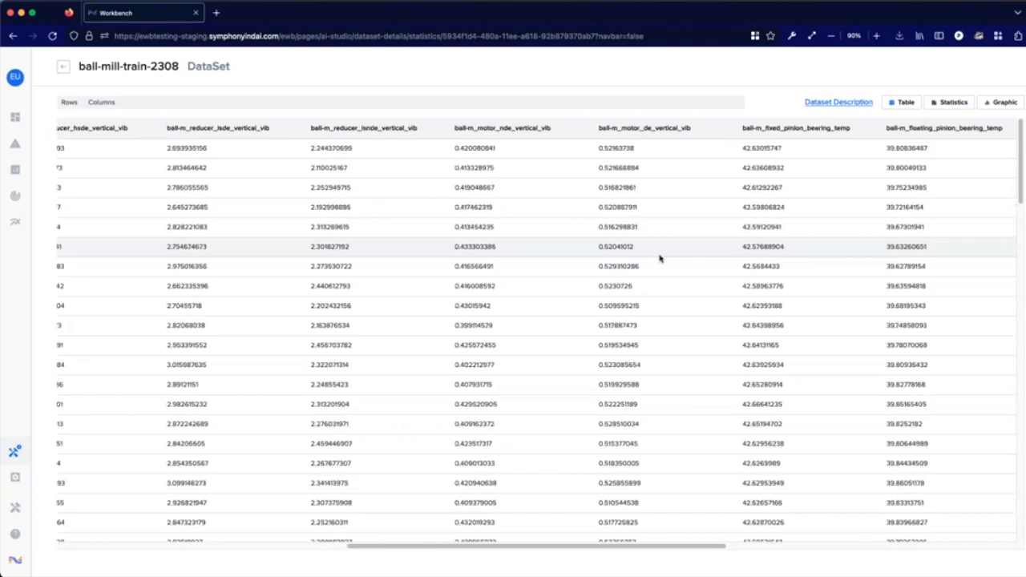
{"action": "scroll", "coordinate": [661, 258], "scroll_direction": "left", "scroll_amount": 10}
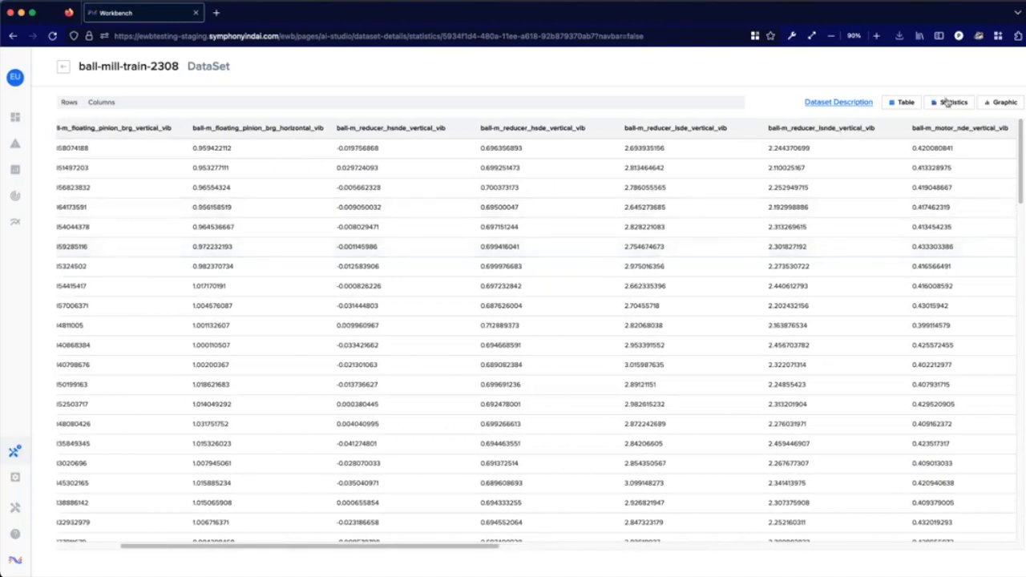
{"action": "left_click", "coordinate": [947, 102]}
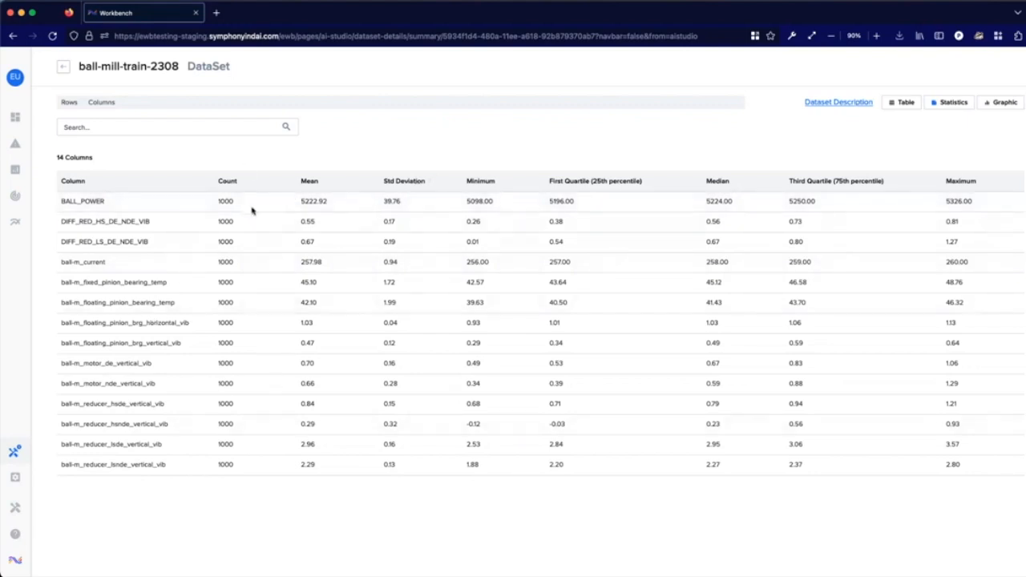
Plot line charts of the two floating pinion bearing vibration columns and the four reducer vibration columns of ball-mill-train-2308.
{"action": "left_click", "coordinate": [1001, 103]}
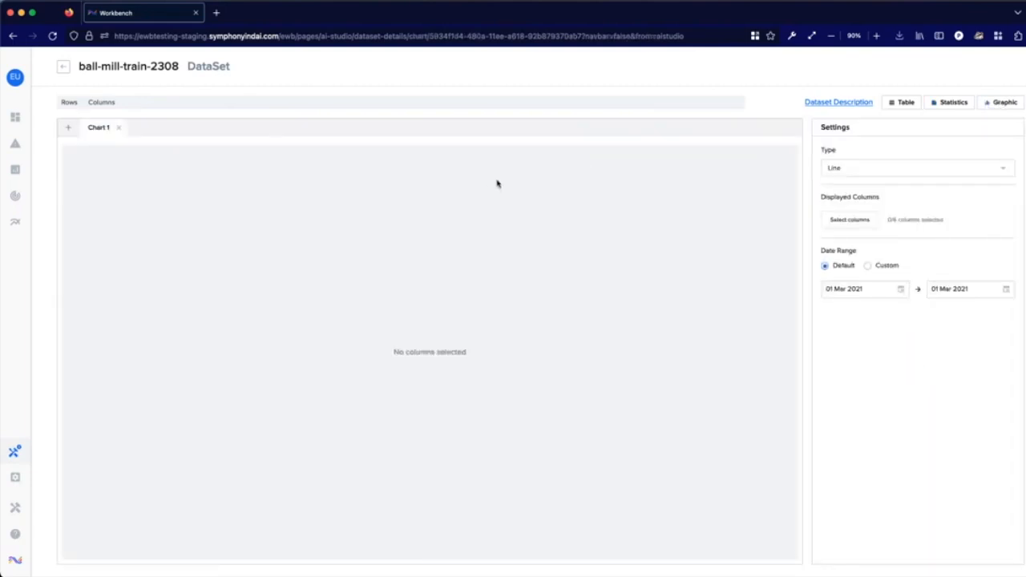
{"action": "left_click", "coordinate": [856, 228]}
{"action": "left_click", "coordinate": [321, 209]}
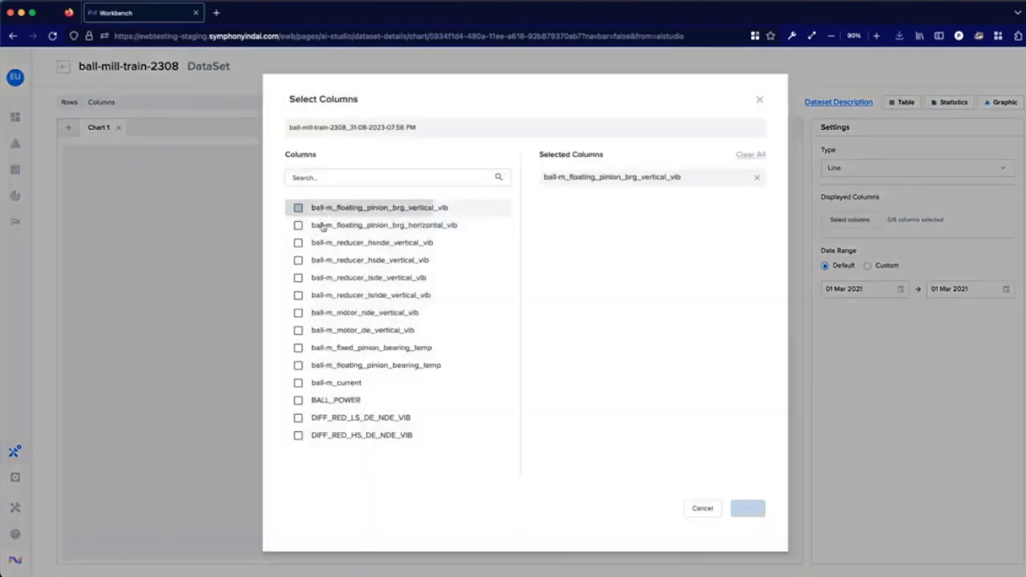
{"action": "left_click", "coordinate": [322, 226]}
{"action": "left_click", "coordinate": [321, 242]}
{"action": "left_click", "coordinate": [322, 260]}
{"action": "left_click", "coordinate": [322, 278]}
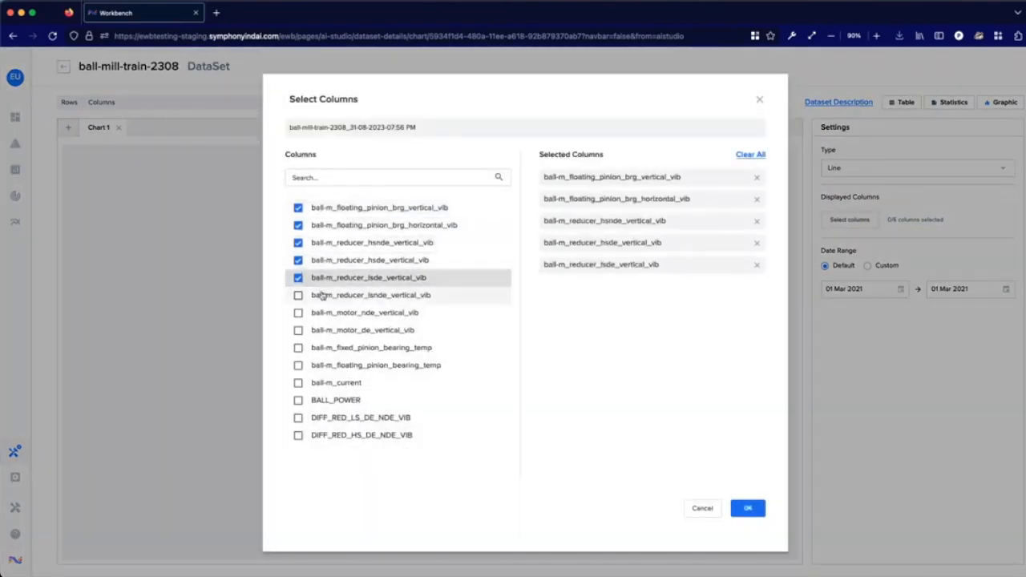
{"action": "left_click", "coordinate": [321, 295]}
{"action": "left_click", "coordinate": [733, 507]}
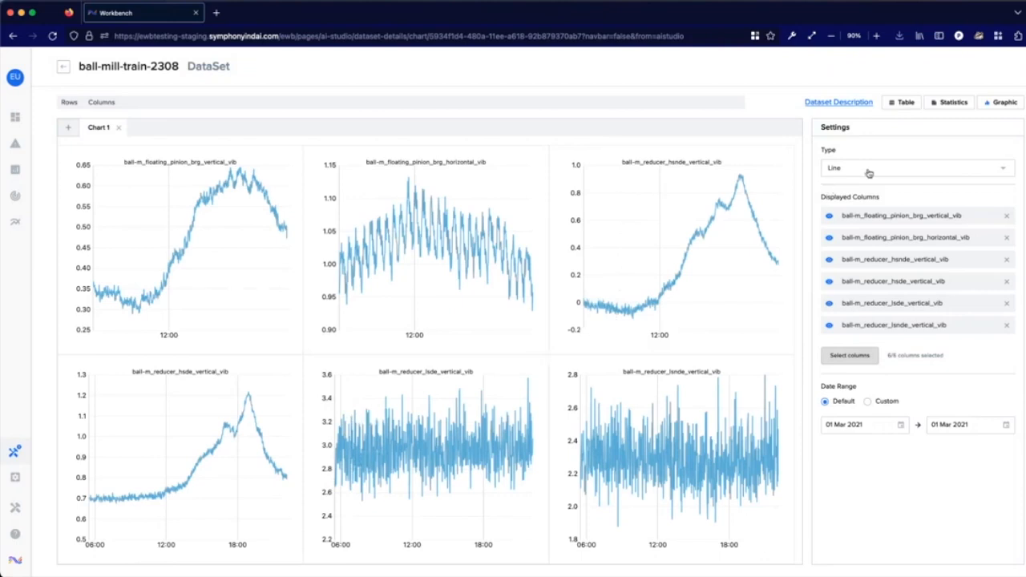
View the six charted vibration columns as a Multiline chart and as a Histogram.
{"action": "left_click", "coordinate": [869, 173]}
{"action": "left_click", "coordinate": [848, 185]}
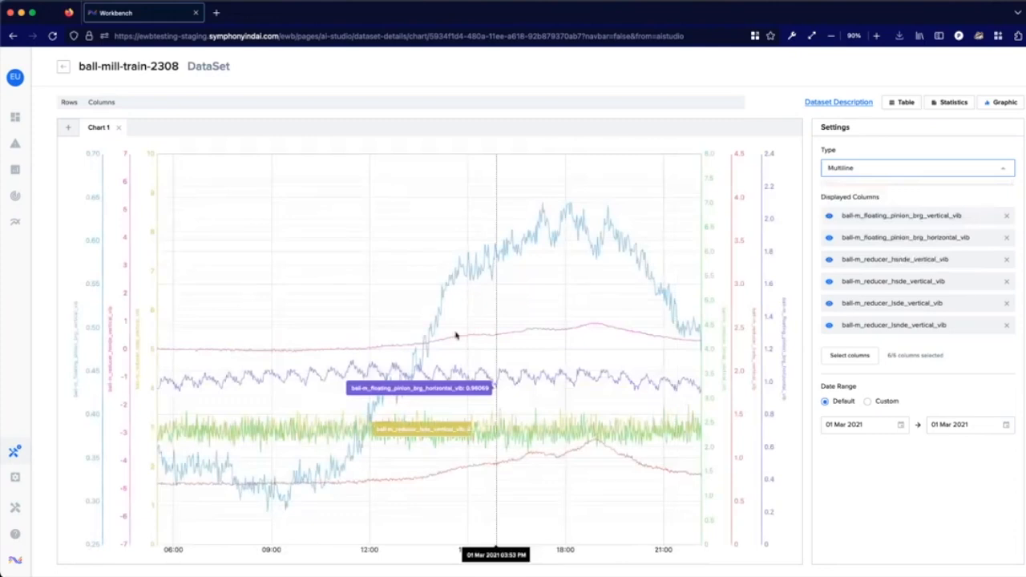
{"action": "left_click", "coordinate": [846, 169]}
{"action": "left_click", "coordinate": [845, 226]}
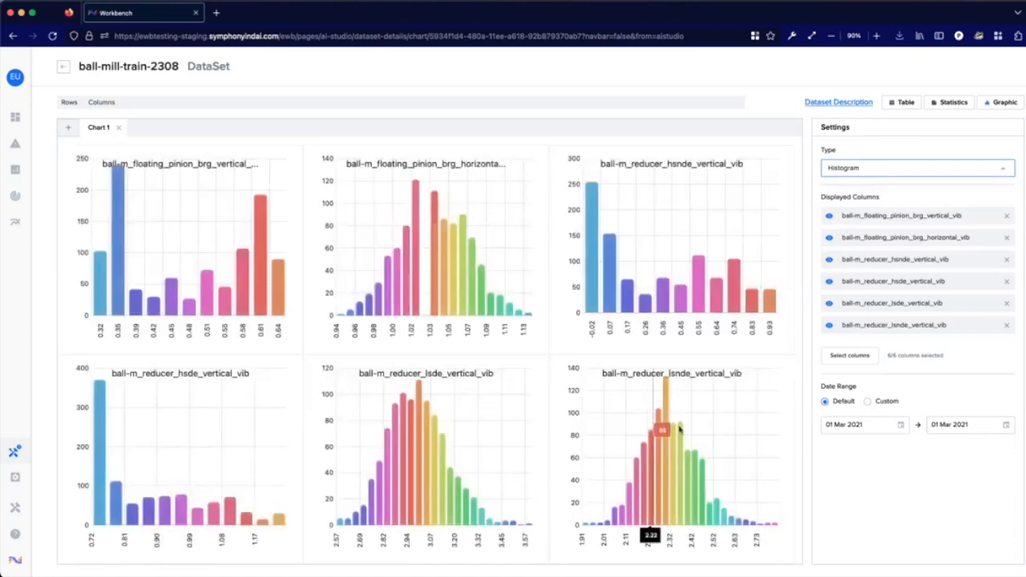
View the charted vibration columns as a Correlation matrix and as a Box Plot.
{"action": "left_click", "coordinate": [869, 172]}
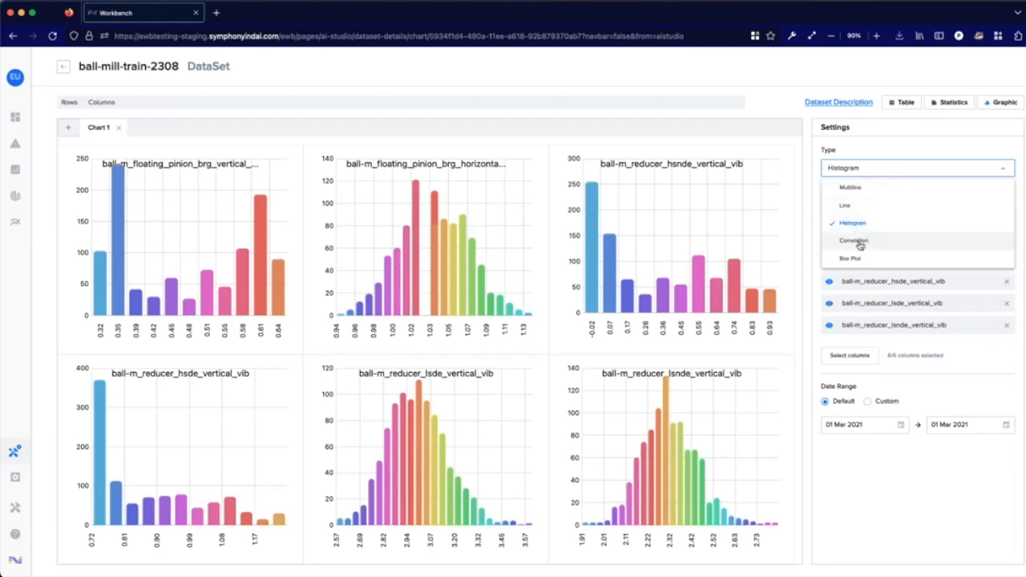
{"action": "left_click", "coordinate": [855, 241]}
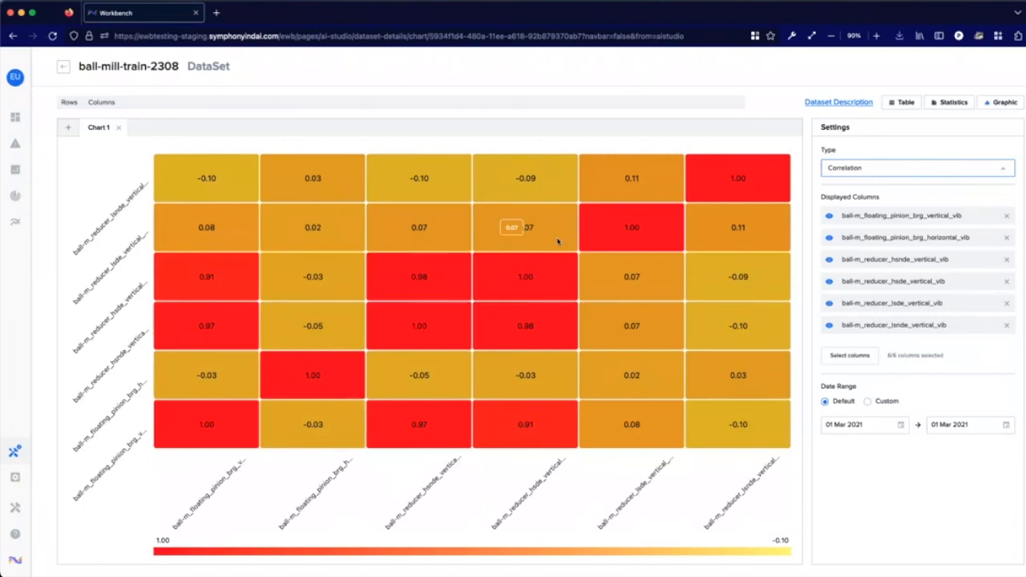
{"action": "left_click", "coordinate": [874, 172]}
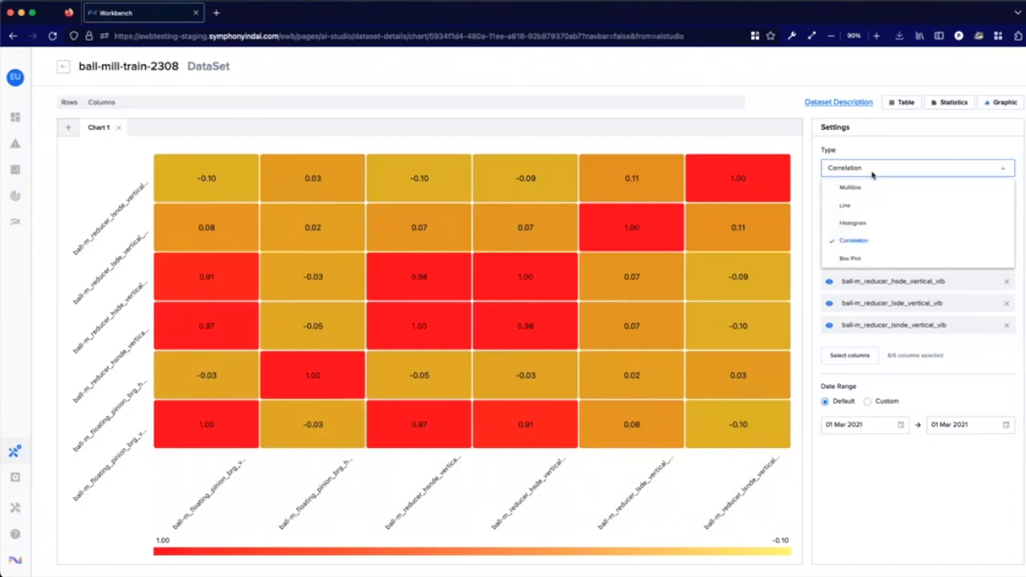
{"action": "left_click", "coordinate": [858, 256]}
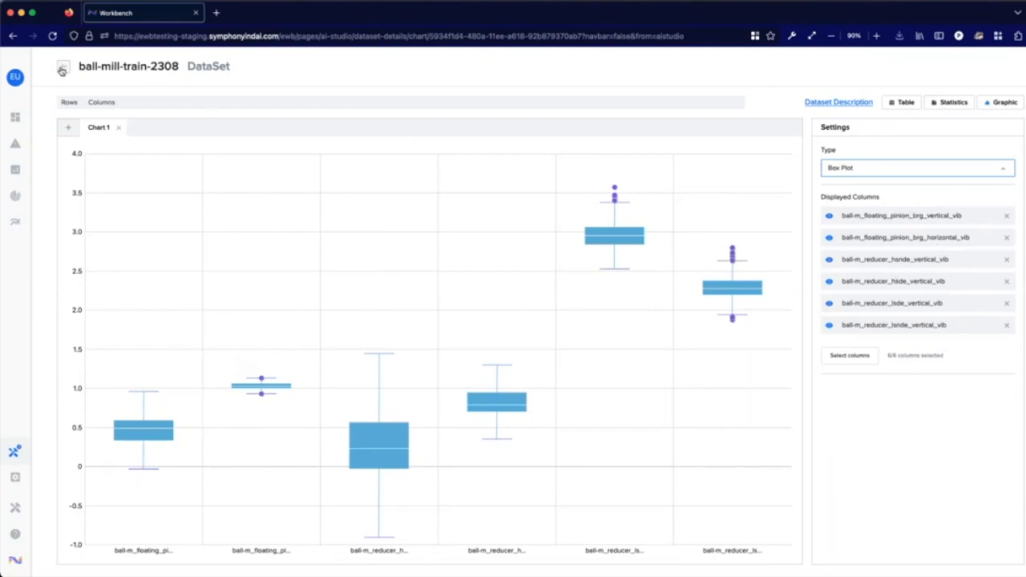
Add a second empty chart beside Chart 1 and remove it.
{"action": "left_click", "coordinate": [70, 130]}
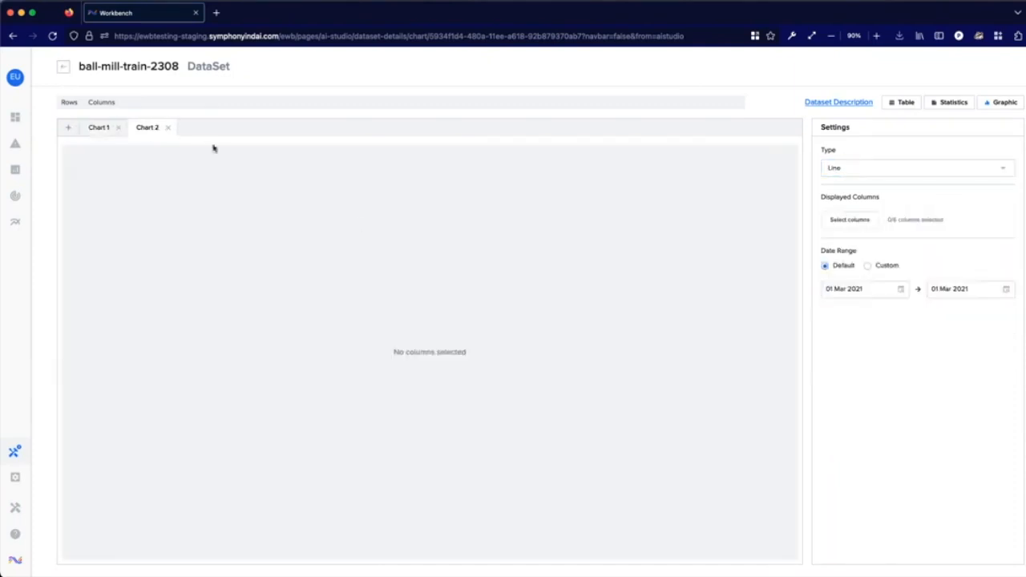
{"action": "left_click", "coordinate": [168, 128]}
Return to the datasets list and start a file-based import with ball-mill-score.csv from the Ball Mill ADE folder.
{"action": "left_click", "coordinate": [67, 71]}
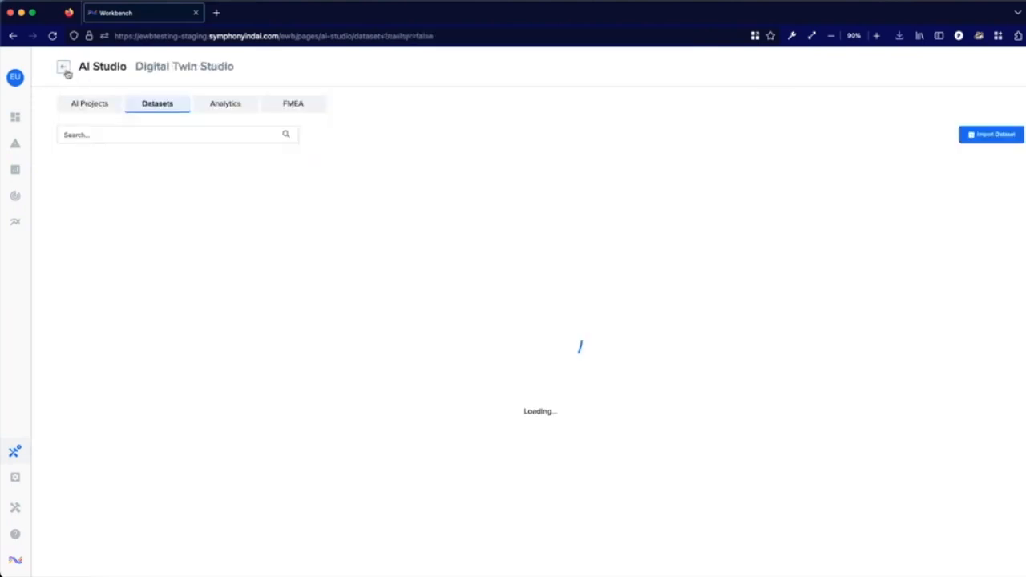
{"action": "left_click", "coordinate": [994, 135]}
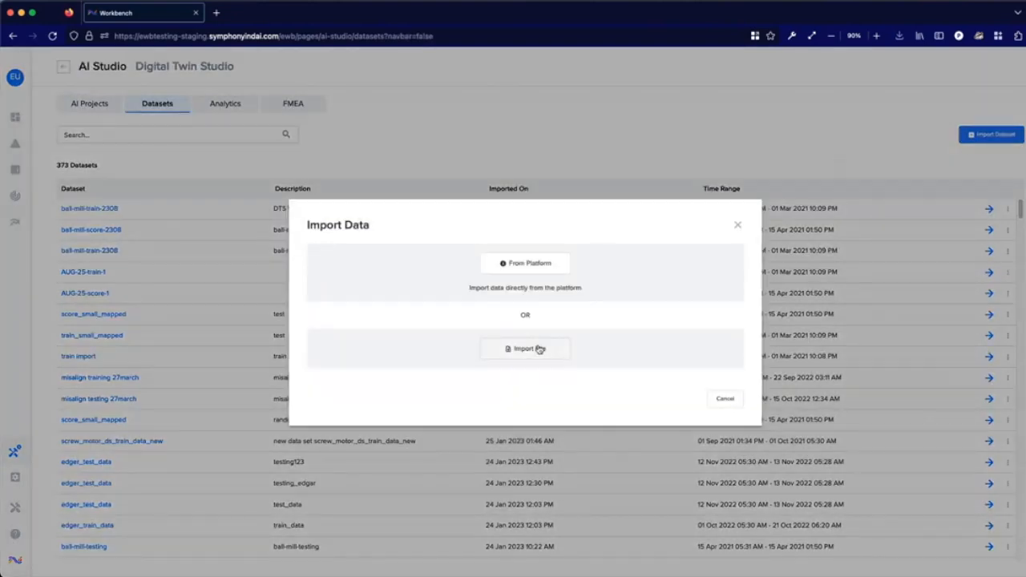
{"action": "left_click", "coordinate": [539, 350]}
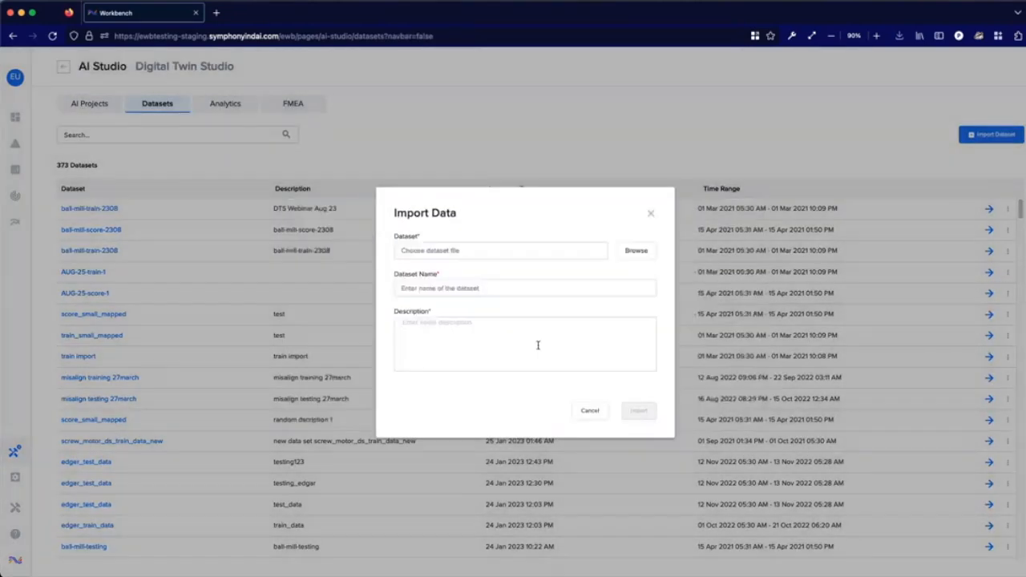
{"action": "left_click", "coordinate": [636, 251]}
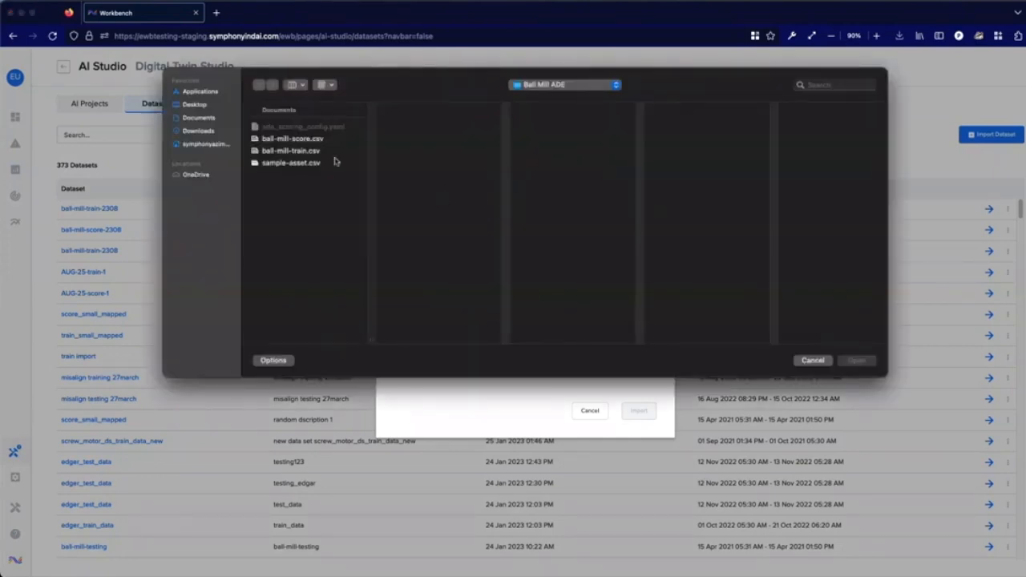
{"action": "left_click", "coordinate": [305, 141]}
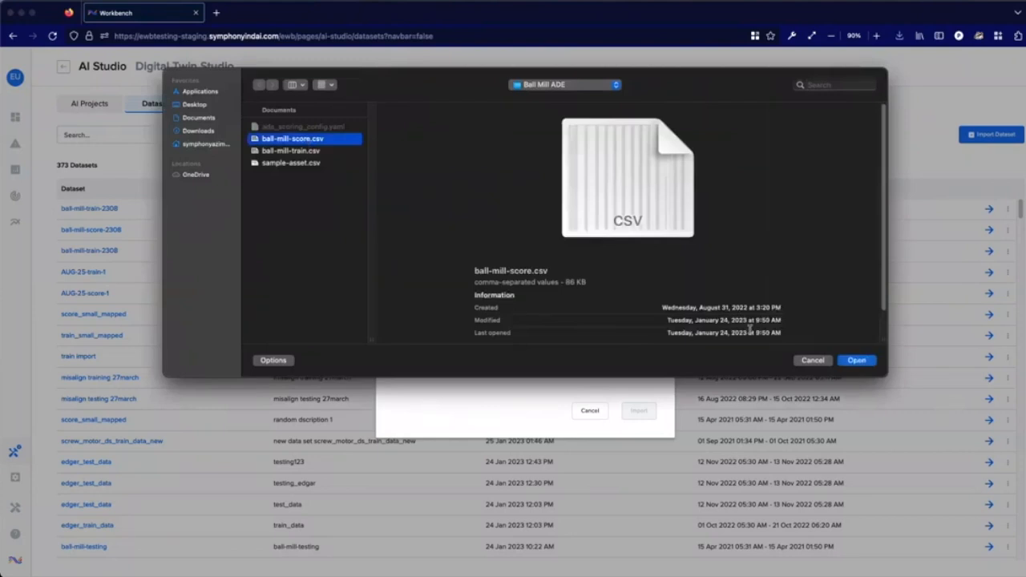
{"action": "left_click", "coordinate": [856, 360]}
Name the dataset ball-mill-score-2308, describe it as "DTS Webinar Aug 23", and import it.
{"action": "left_click", "coordinate": [470, 290]}
{"action": "type", "text": "-223"}
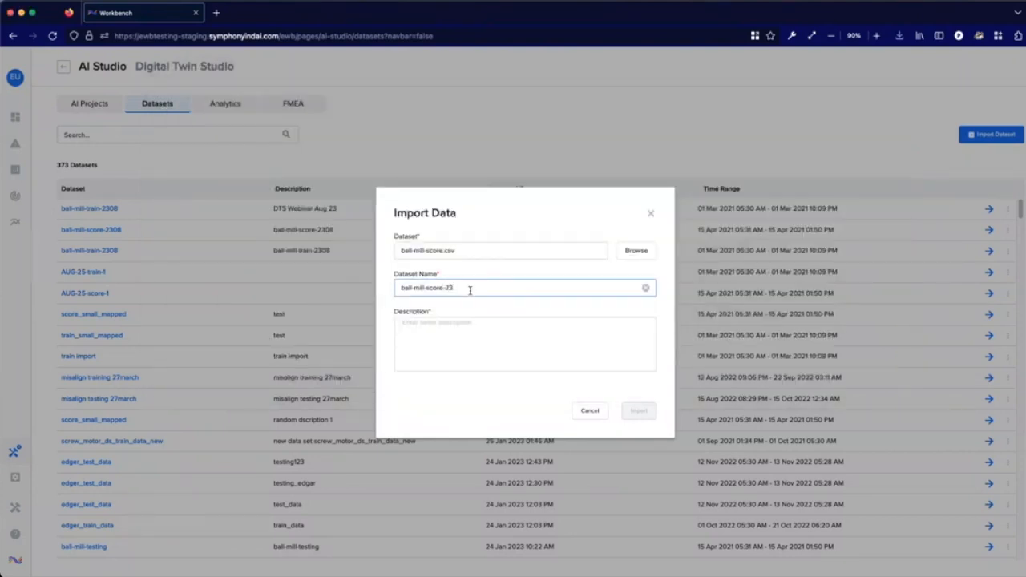
{"action": "key", "text": "super+a"}
{"action": "left_click", "coordinate": [516, 347]}
{"action": "type", "text": "DTS We"}
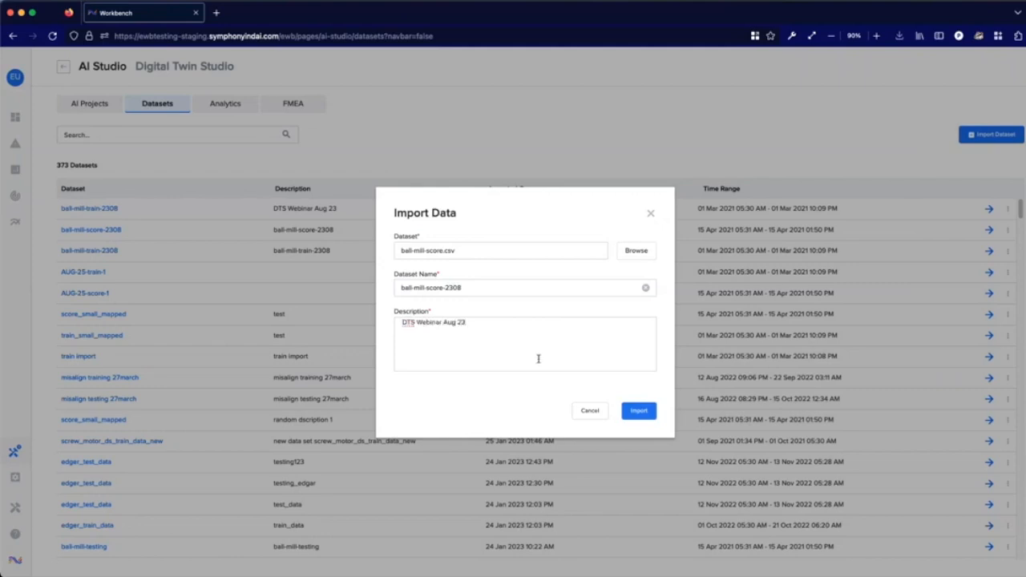
{"action": "left_click", "coordinate": [645, 413]}
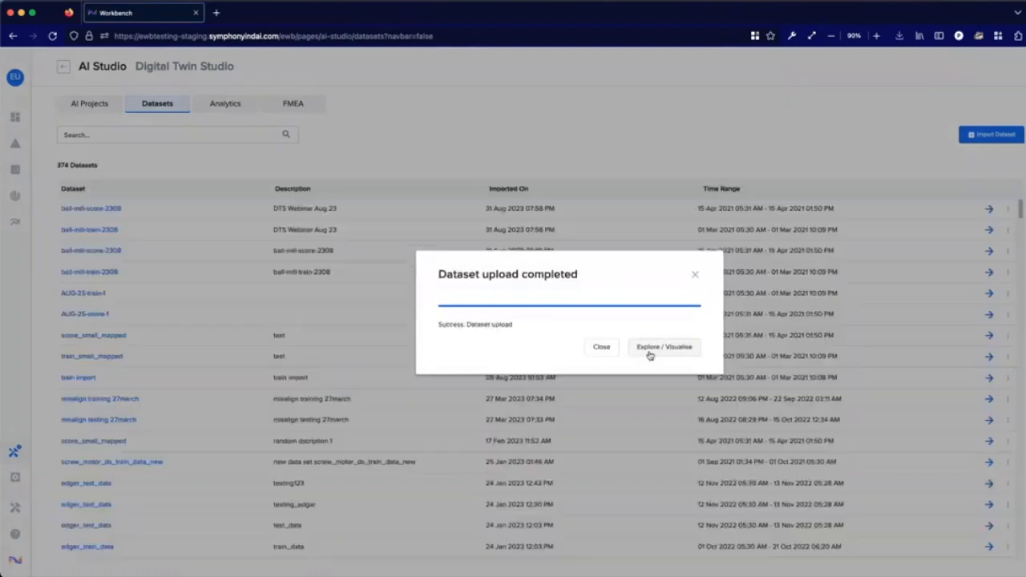
Open the imported ball-mill-score-2308 dataset for exploration and review its column statistics and time-stamped table rows.
{"action": "left_click", "coordinate": [643, 358]}
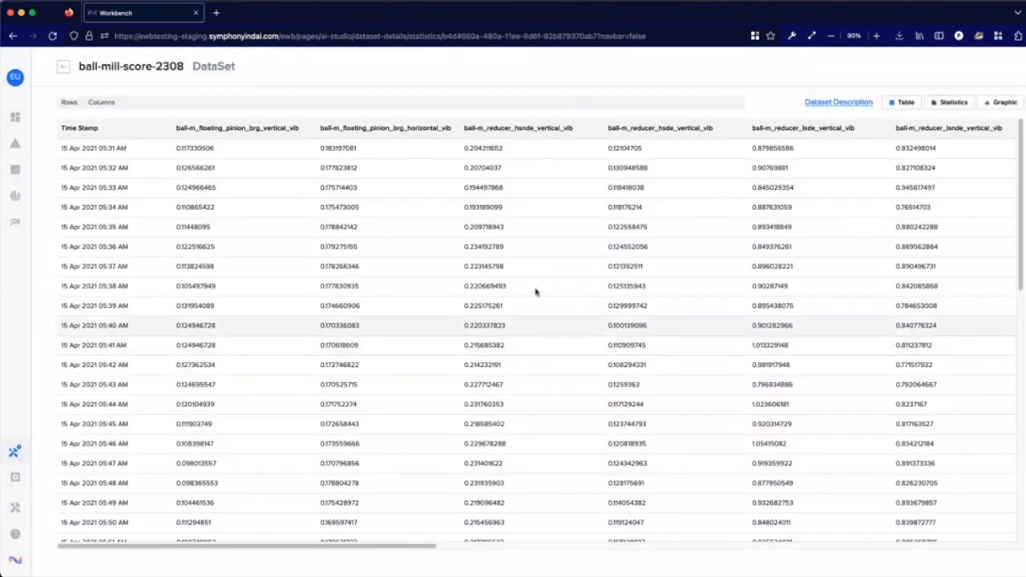
{"action": "left_click", "coordinate": [953, 102]}
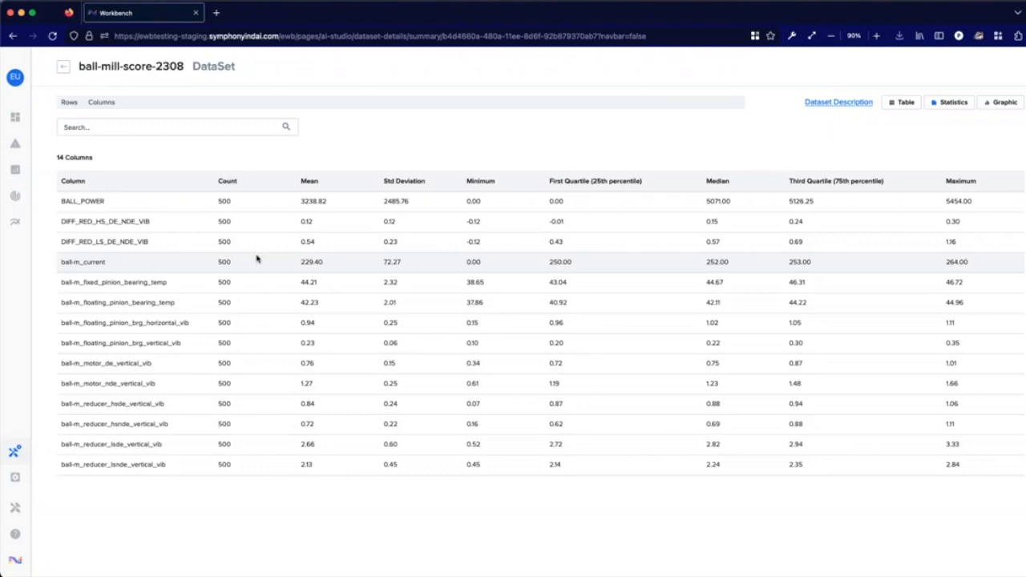
{"action": "left_click", "coordinate": [902, 103]}
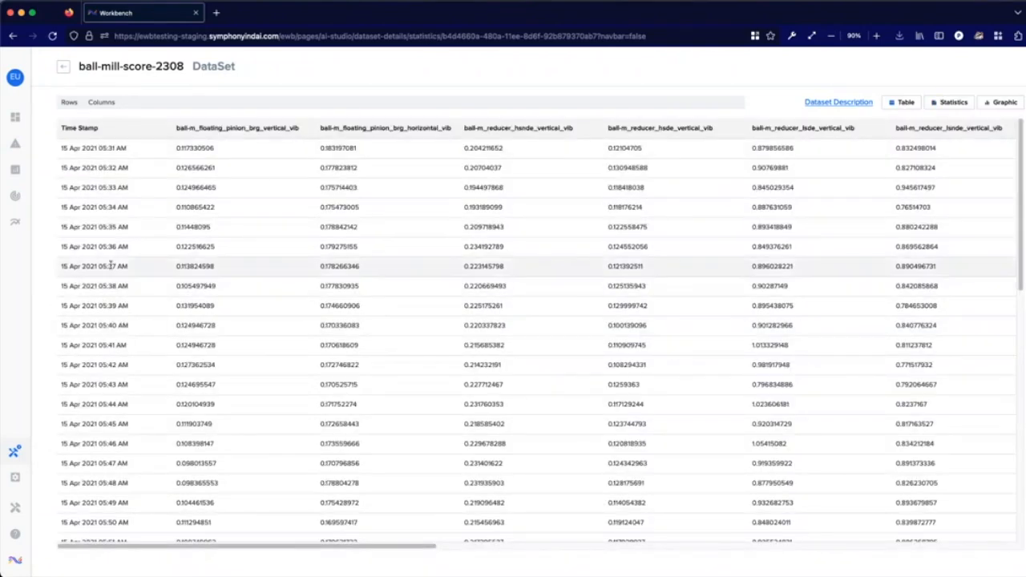
{"action": "left_click", "coordinate": [939, 104]}
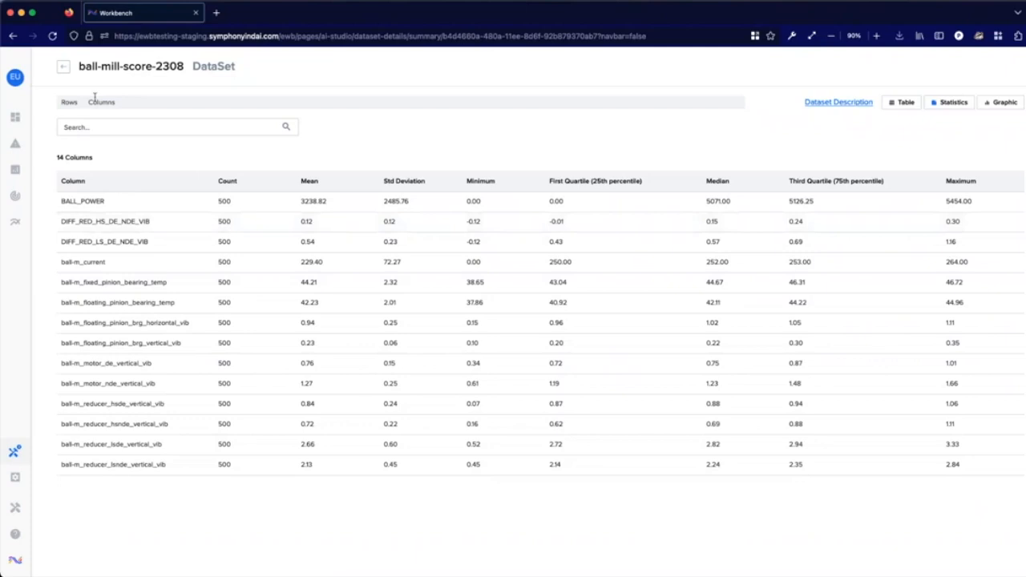
Return to the AI projects list, start a new project and name it "DTS Webinar Aug".
{"action": "left_click", "coordinate": [64, 68]}
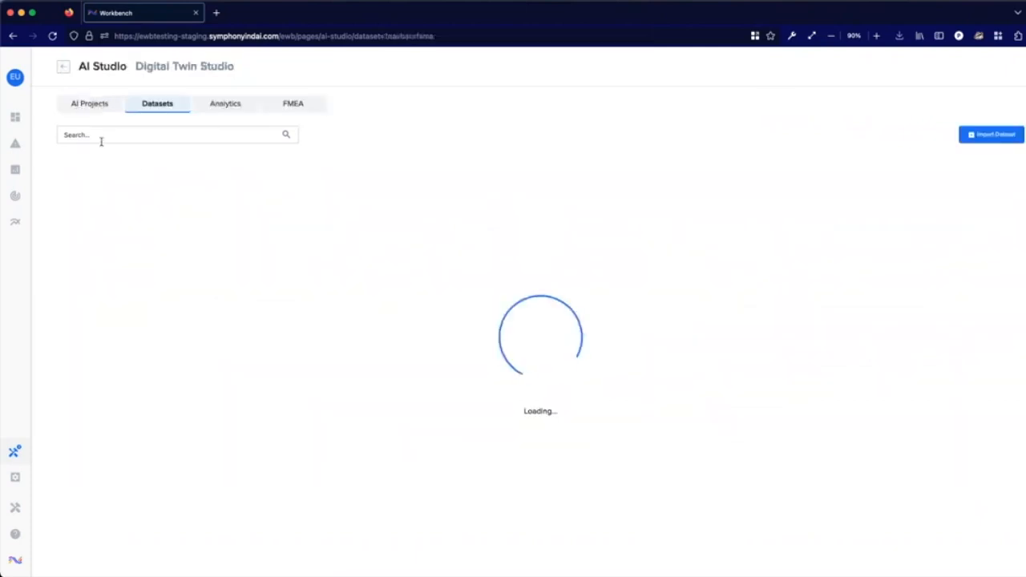
{"action": "left_click", "coordinate": [106, 109]}
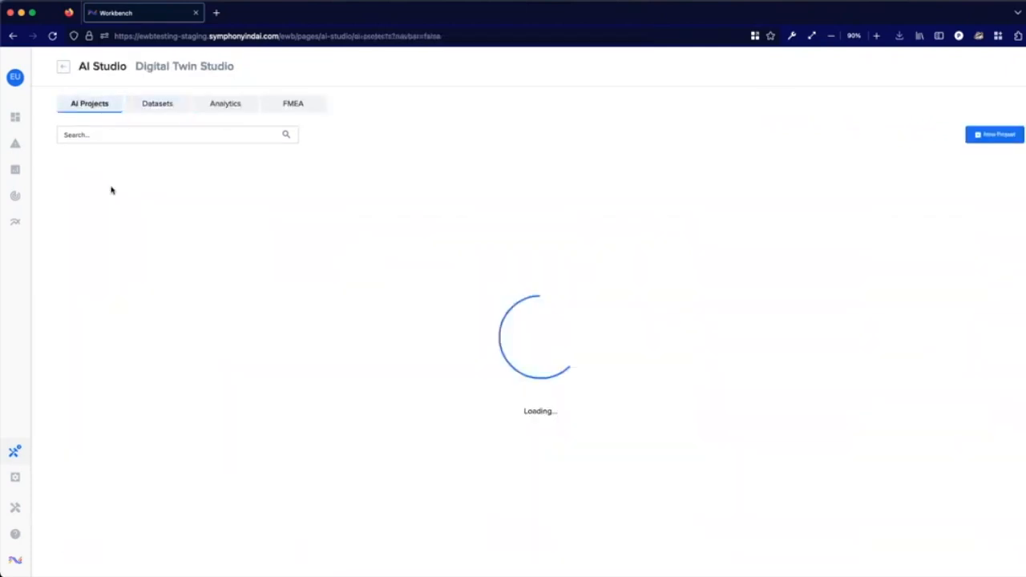
{"action": "left_click", "coordinate": [972, 139]}
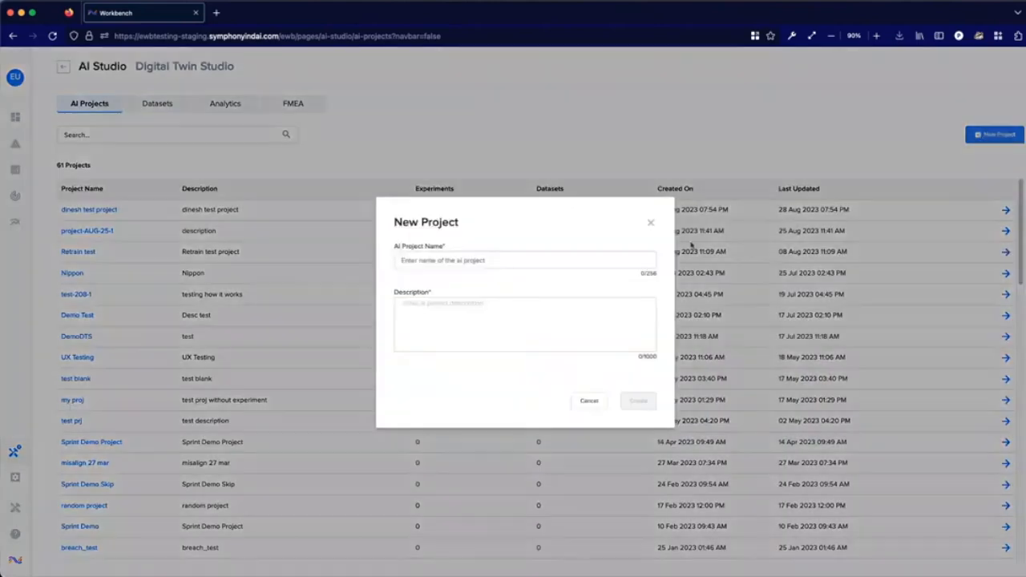
{"action": "type", "text": "DTS WE"}
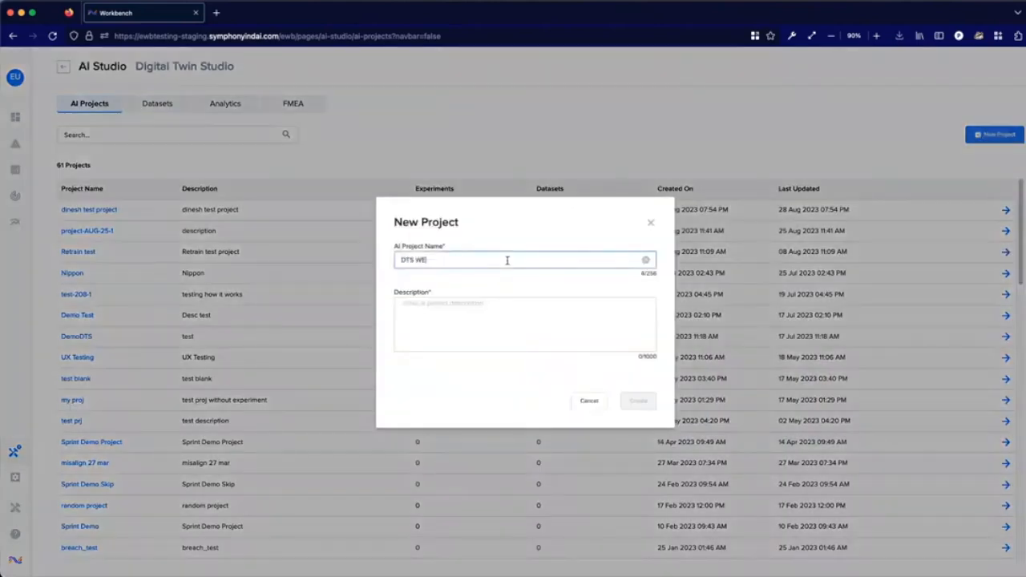
{"action": "type", "text": "i"}
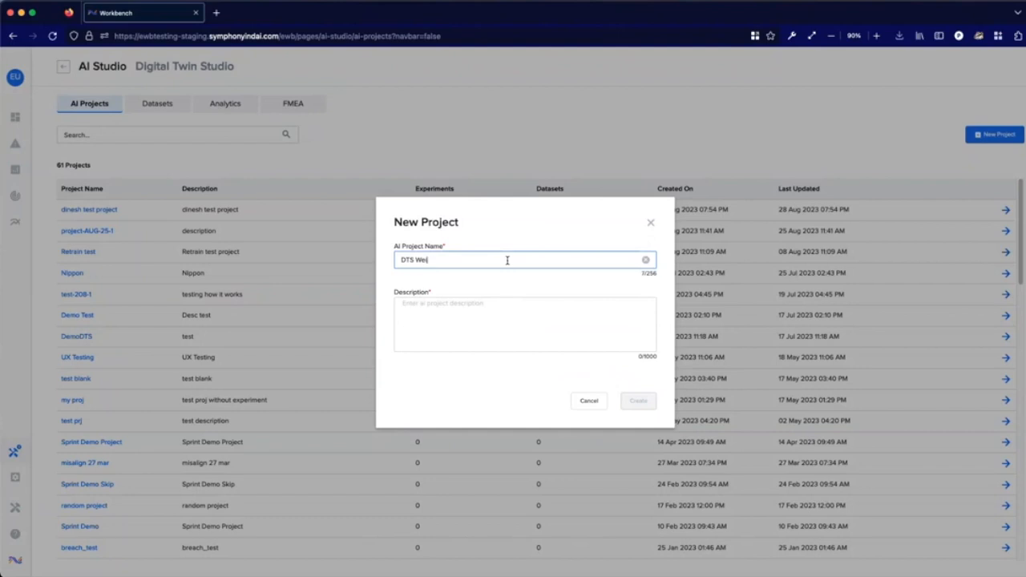
{"action": "key", "text": "BackSpace"}
{"action": "key", "text": "BackSpace"}
{"action": "key", "text": "BackSpace"}
{"action": "type", "text": "iner"}
Copy the project name "DTS Webinar Aug" into the description and create the project.
{"action": "key", "text": "super+a"}
{"action": "key", "text": "super+c"}
{"action": "key", "text": "Tab"}
{"action": "key", "text": "super+v"}
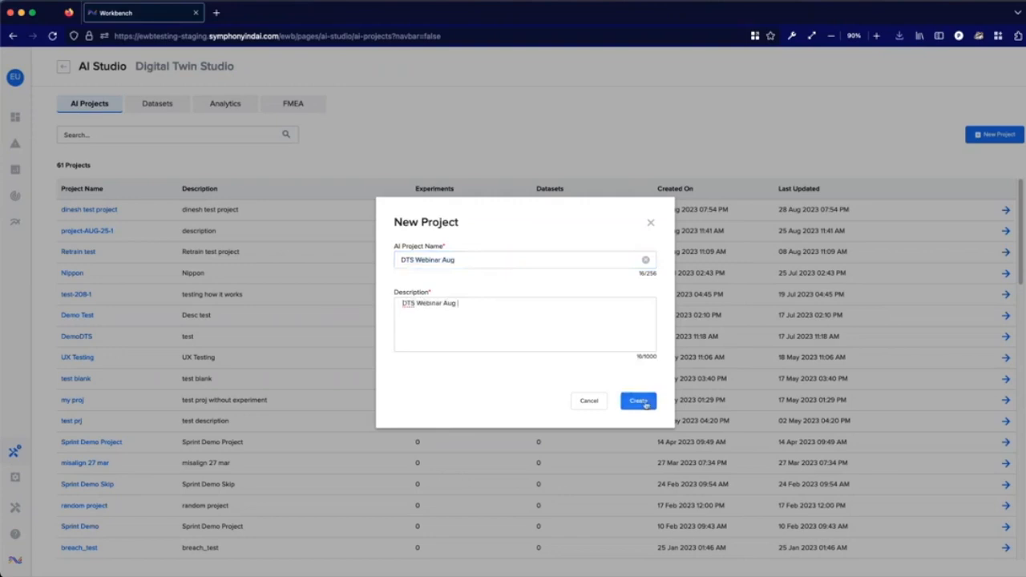
{"action": "left_click", "coordinate": [644, 402]}
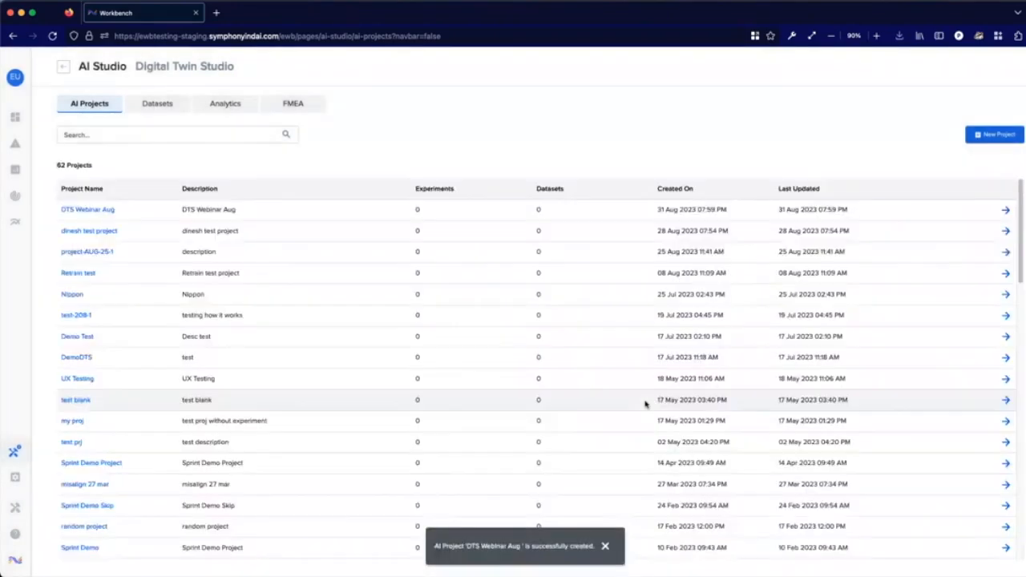
Open the "DTS Webinar Aug" project and create an experiment named "Ball Mill AD" with problem type Anomaly Detection Engine - ADE.
{"action": "left_click", "coordinate": [1001, 210]}
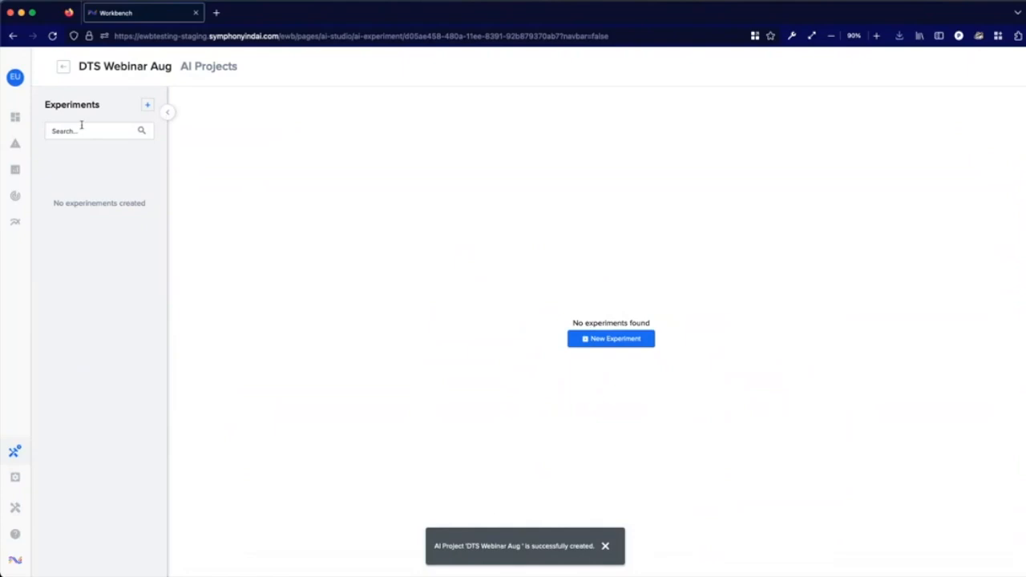
{"action": "left_click", "coordinate": [608, 346]}
{"action": "left_click", "coordinate": [565, 239]}
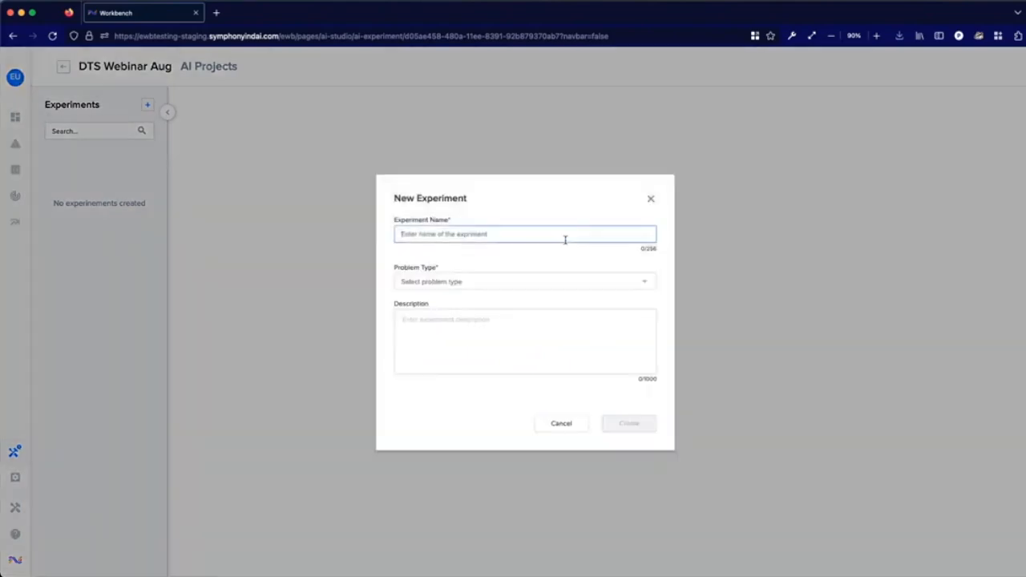
{"action": "type", "text": "Ball Mill AD"}
{"action": "left_click", "coordinate": [565, 286]}
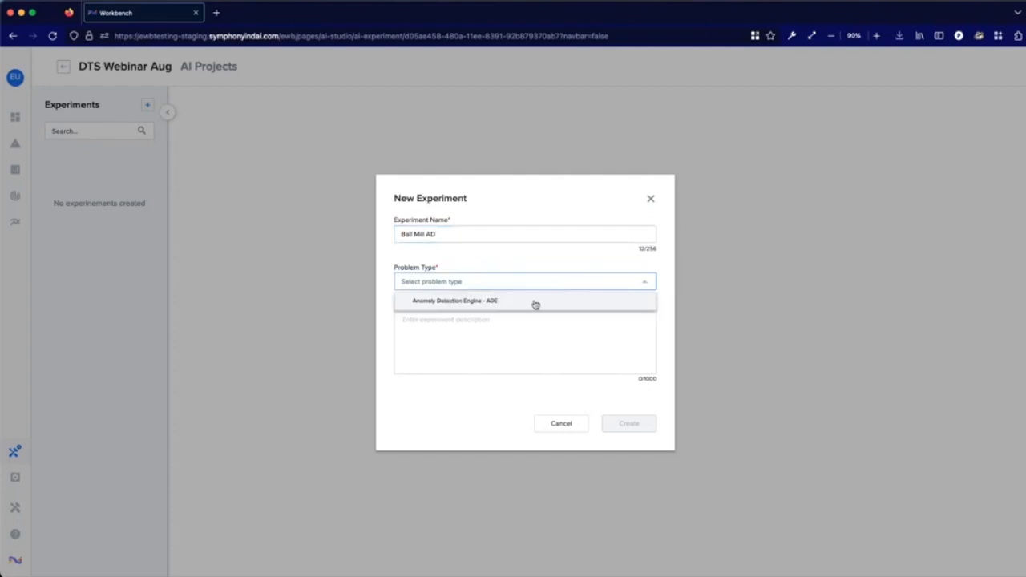
{"action": "left_click", "coordinate": [534, 303]}
{"action": "left_click", "coordinate": [621, 423]}
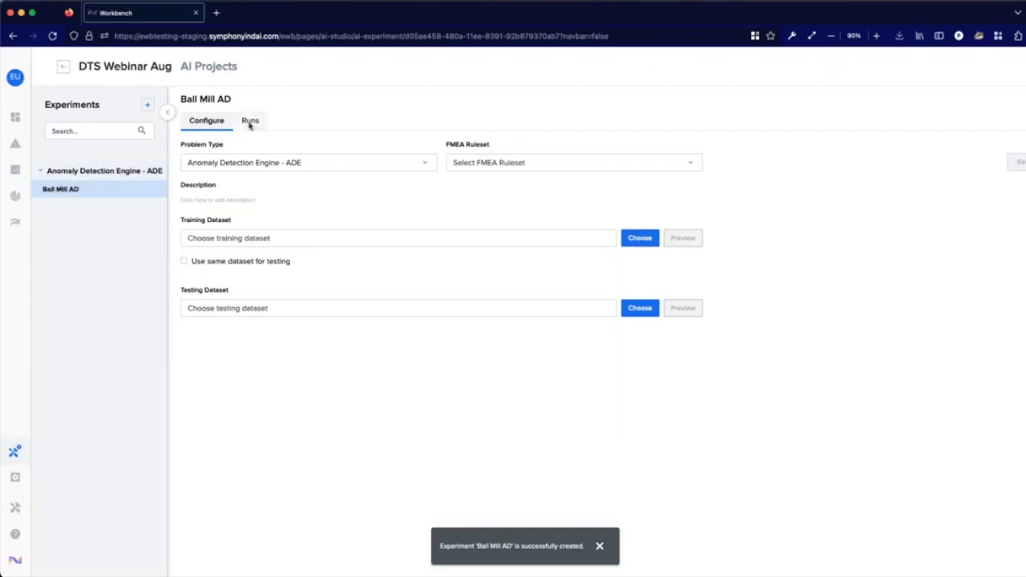
Assign the FMEA ruleset ball-mill-at-ace-fixed to the Ball Mill AD experiment.
{"action": "left_click", "coordinate": [507, 164]}
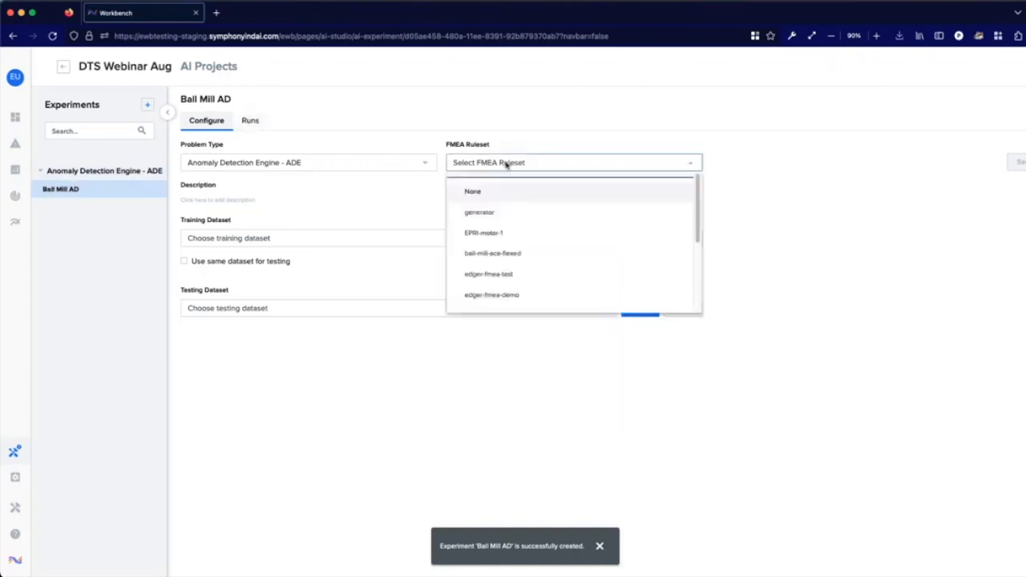
{"action": "scroll", "coordinate": [500, 239], "scroll_direction": "down", "scroll_amount": 5}
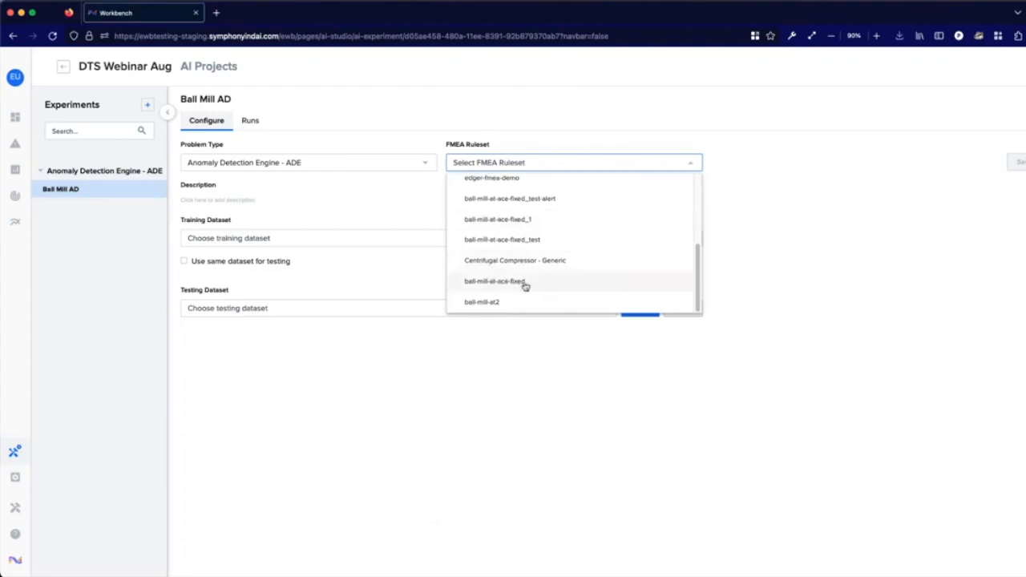
{"action": "left_click", "coordinate": [522, 284]}
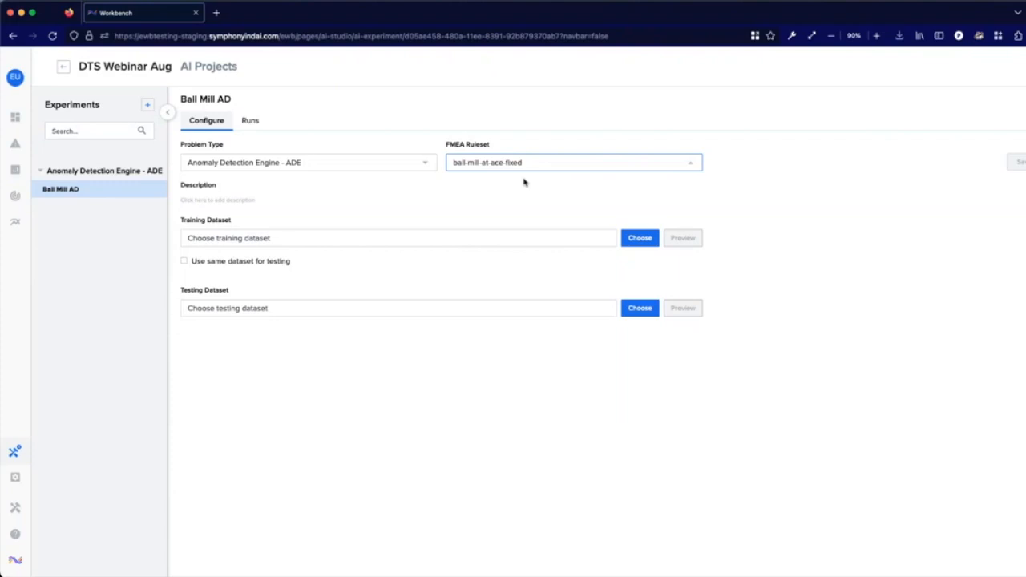
Choose ball-mill-train-2308, described as "DTS Webinar Aug 23", as the training dataset and review its input features.
{"action": "left_click", "coordinate": [640, 238]}
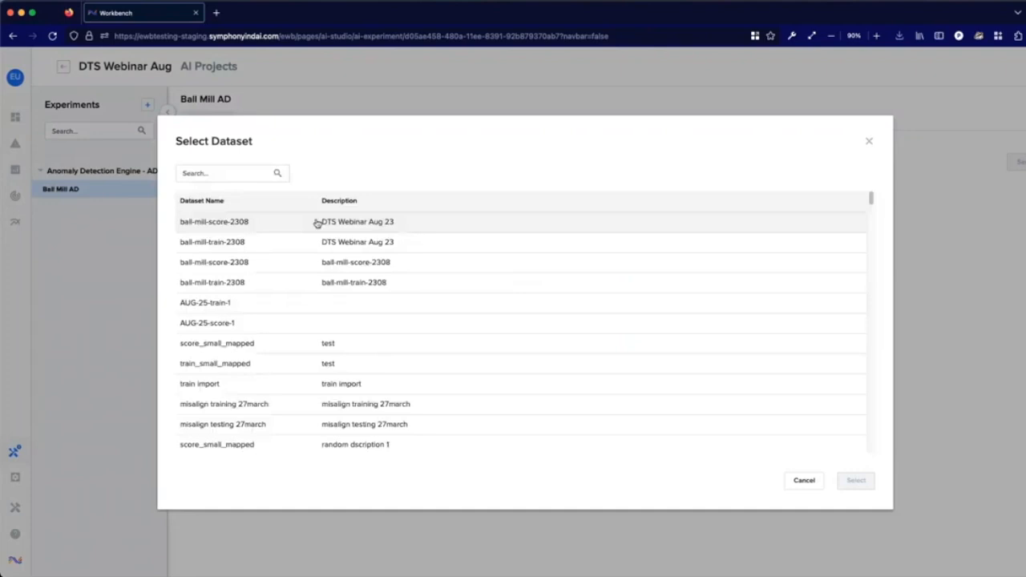
{"action": "left_click", "coordinate": [263, 249]}
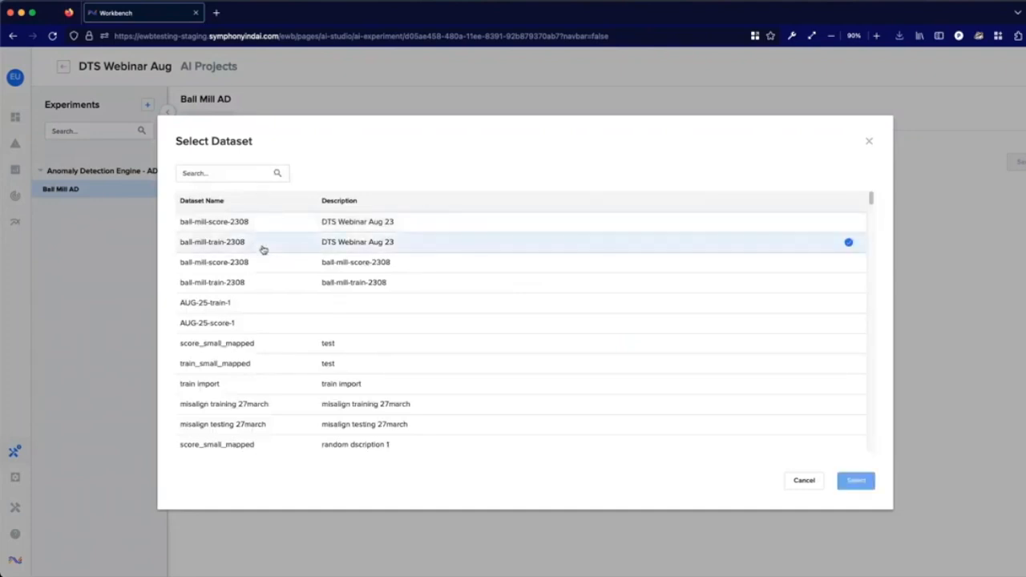
{"action": "left_click", "coordinate": [856, 480]}
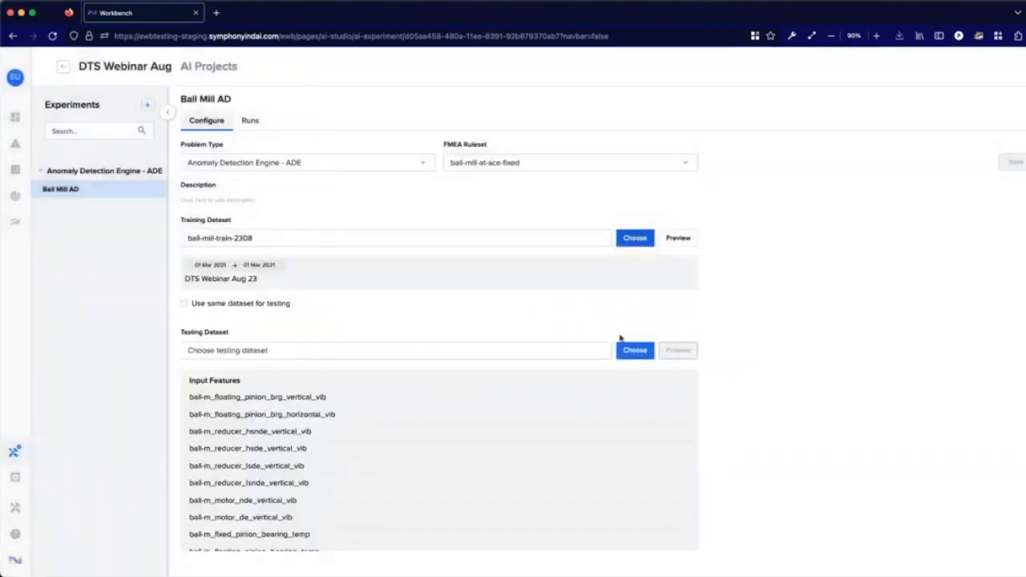
{"action": "scroll", "coordinate": [342, 368], "scroll_direction": "down", "scroll_amount": 2}
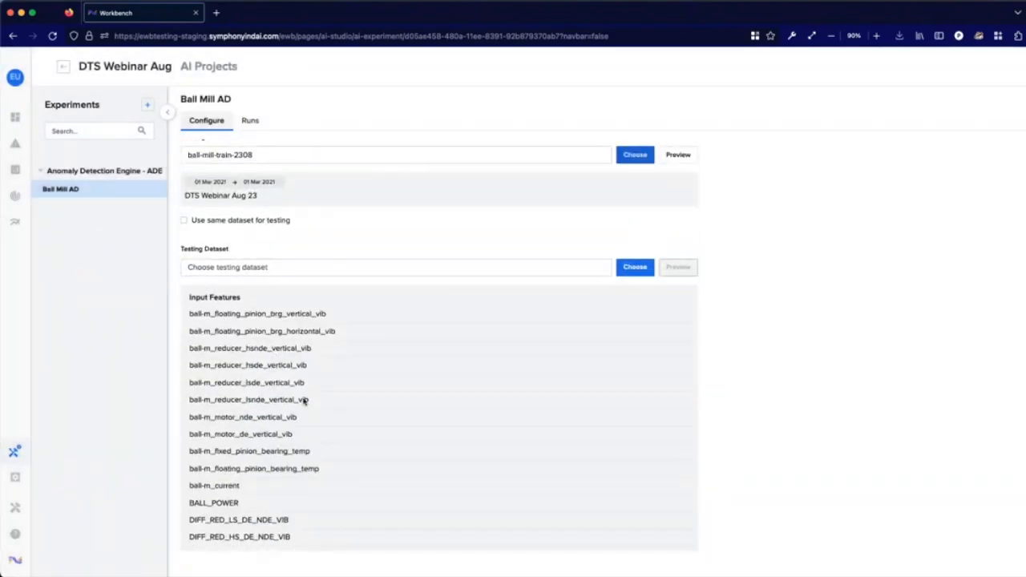
{"action": "scroll", "coordinate": [344, 296], "scroll_direction": "up", "scroll_amount": 2}
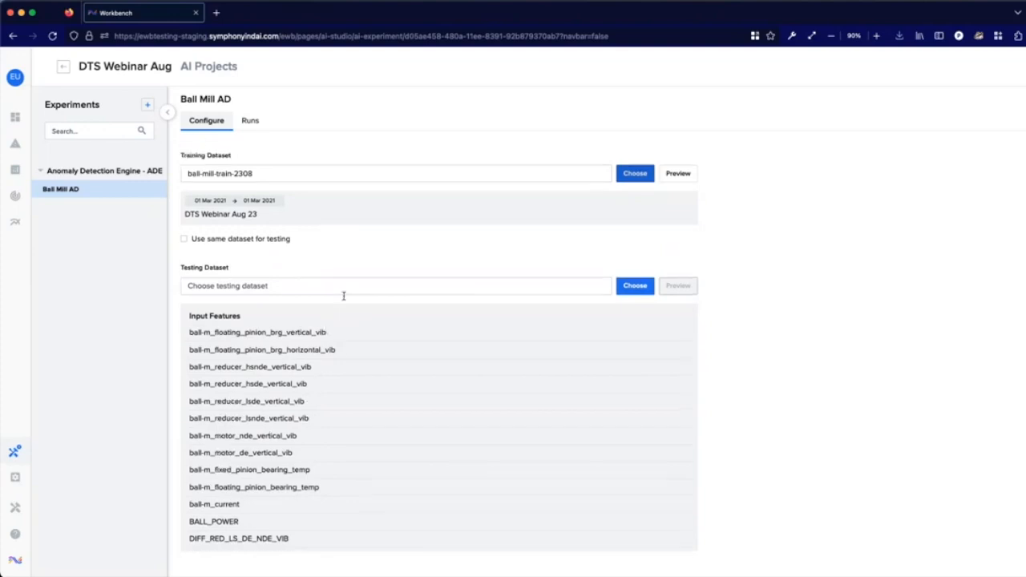
Choose ball-mill-score-2308, described as "DTS Webinar Aug 23", as the testing dataset and save the experiment configuration.
{"action": "left_click", "coordinate": [633, 352]}
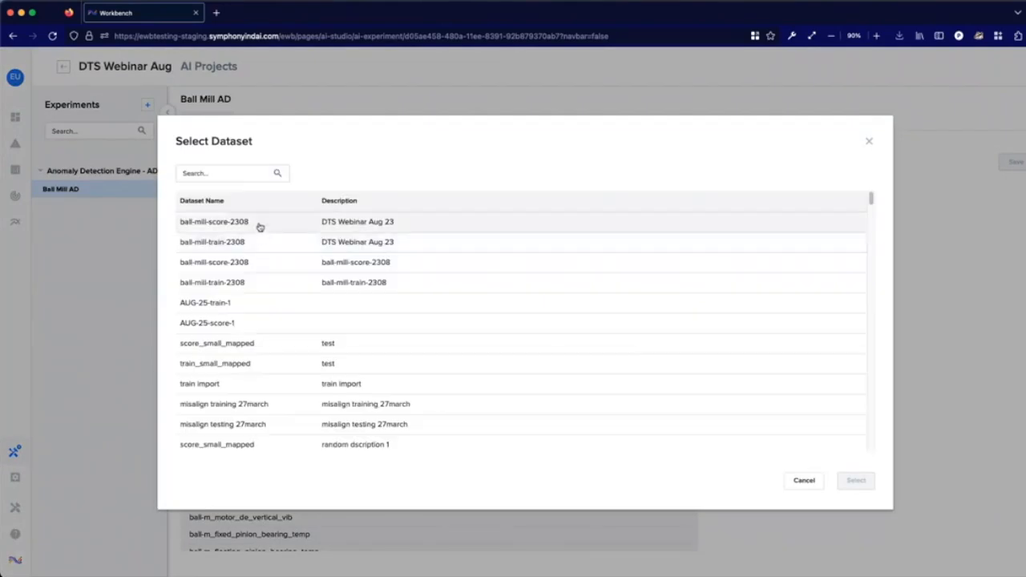
{"action": "left_click", "coordinate": [259, 227]}
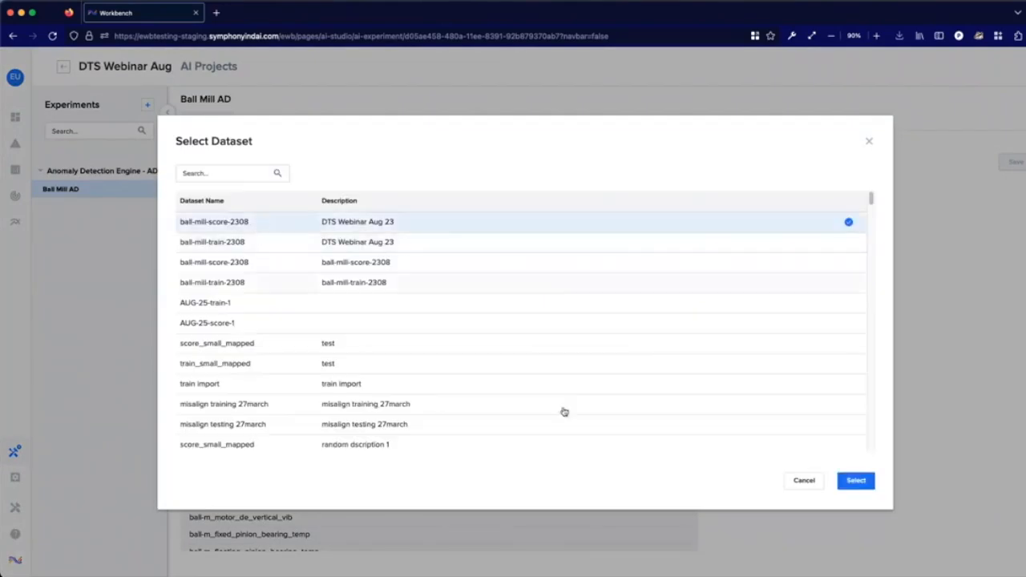
{"action": "left_click", "coordinate": [855, 480]}
{"action": "scroll", "coordinate": [373, 377], "scroll_direction": "down", "scroll_amount": 5}
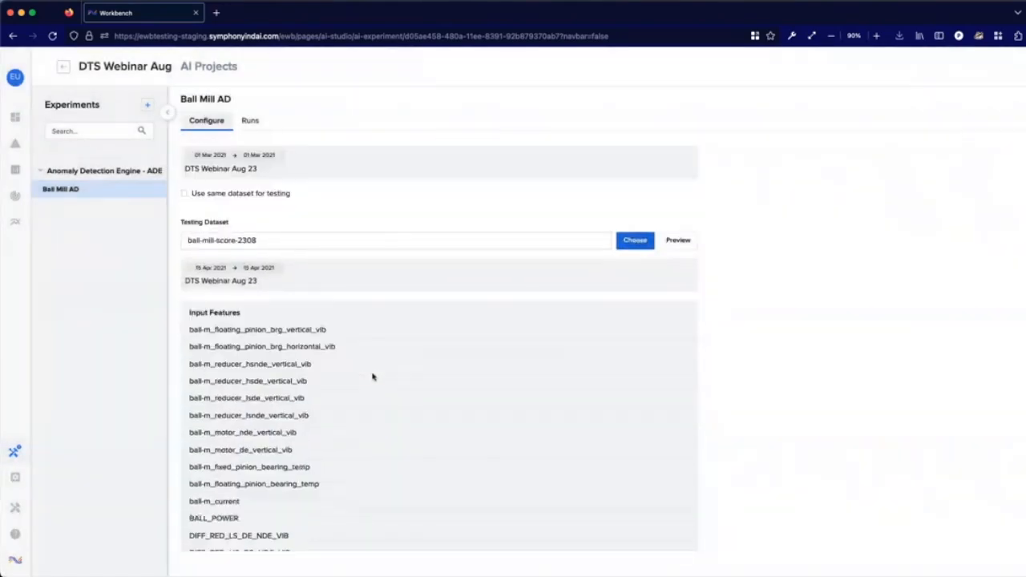
{"action": "scroll", "coordinate": [373, 376], "scroll_direction": "up", "scroll_amount": 3}
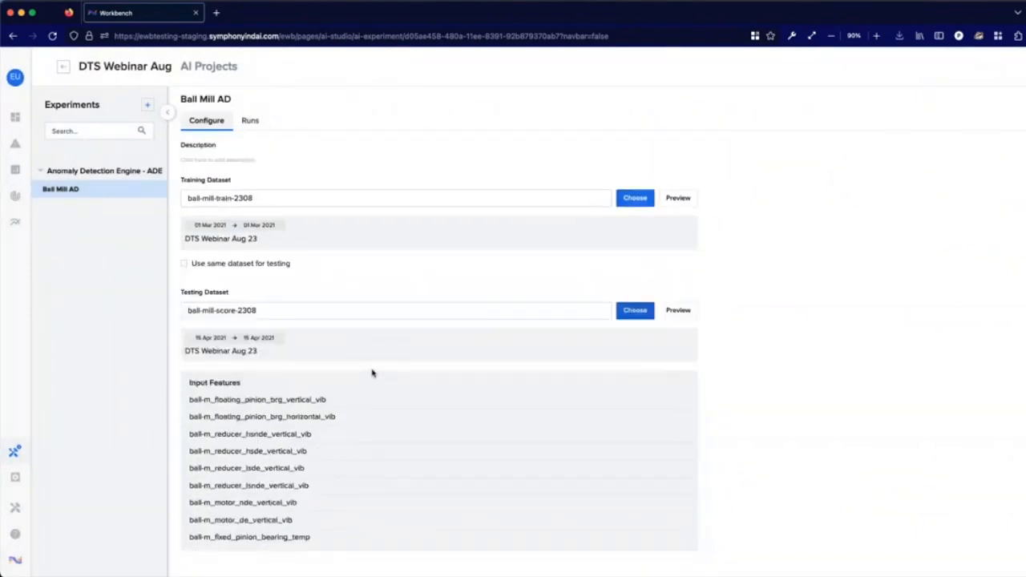
{"action": "scroll", "coordinate": [264, 360], "scroll_direction": "up", "scroll_amount": 2}
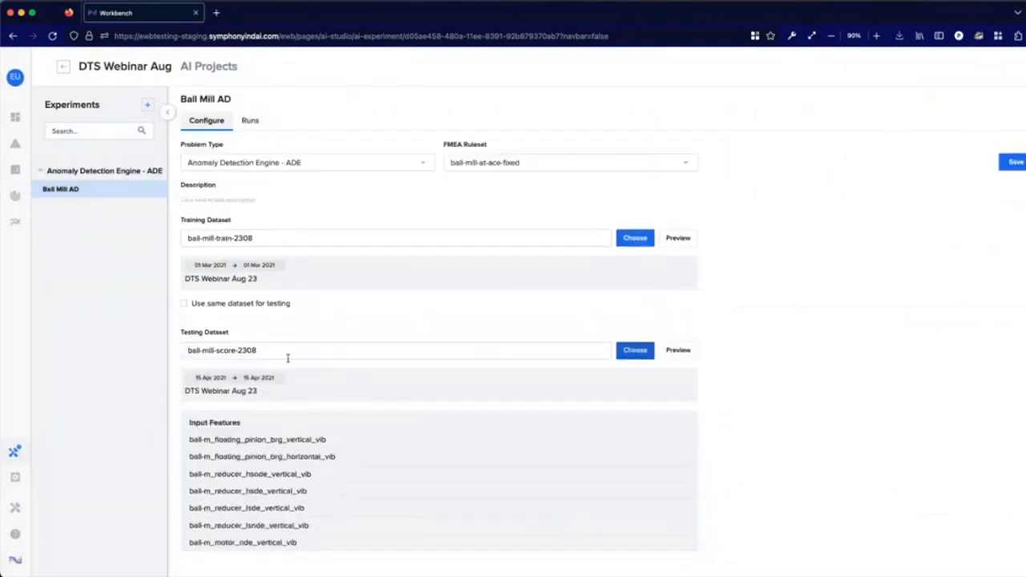
{"action": "left_click", "coordinate": [1012, 163]}
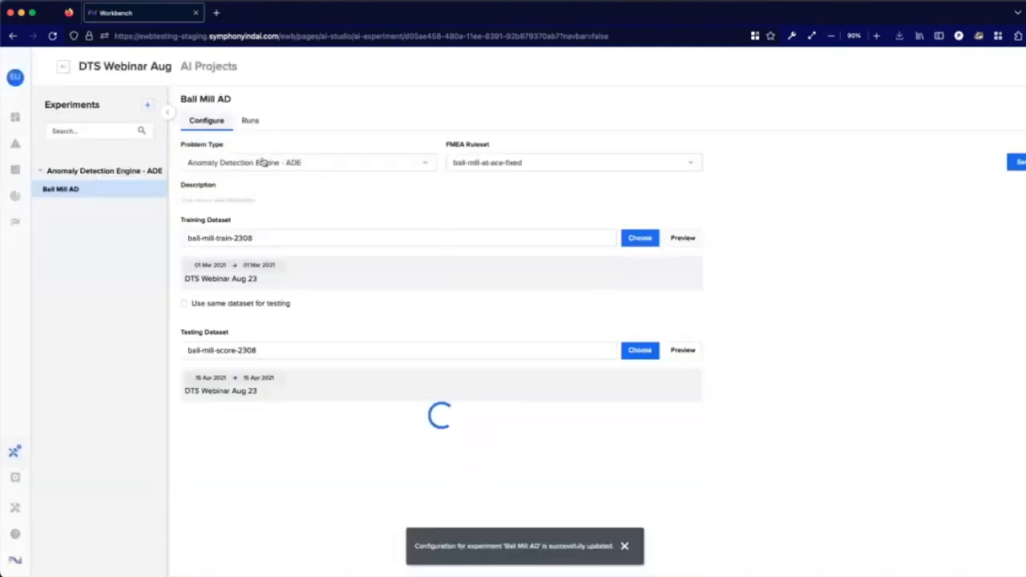
Create a new run for the Ball Mill AD experiment using the Default configuration.
{"action": "left_click", "coordinate": [250, 121]}
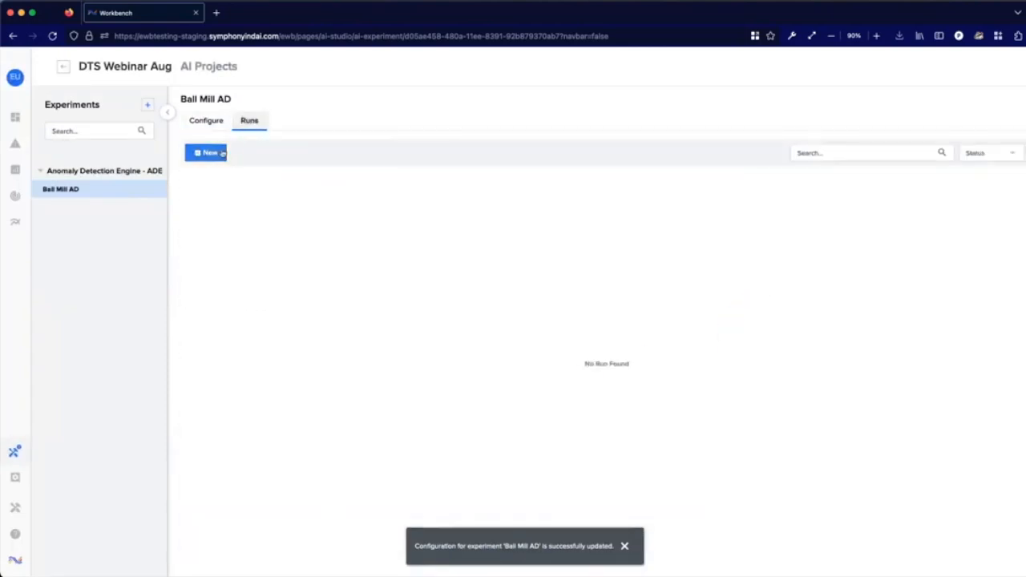
{"action": "left_click", "coordinate": [219, 154]}
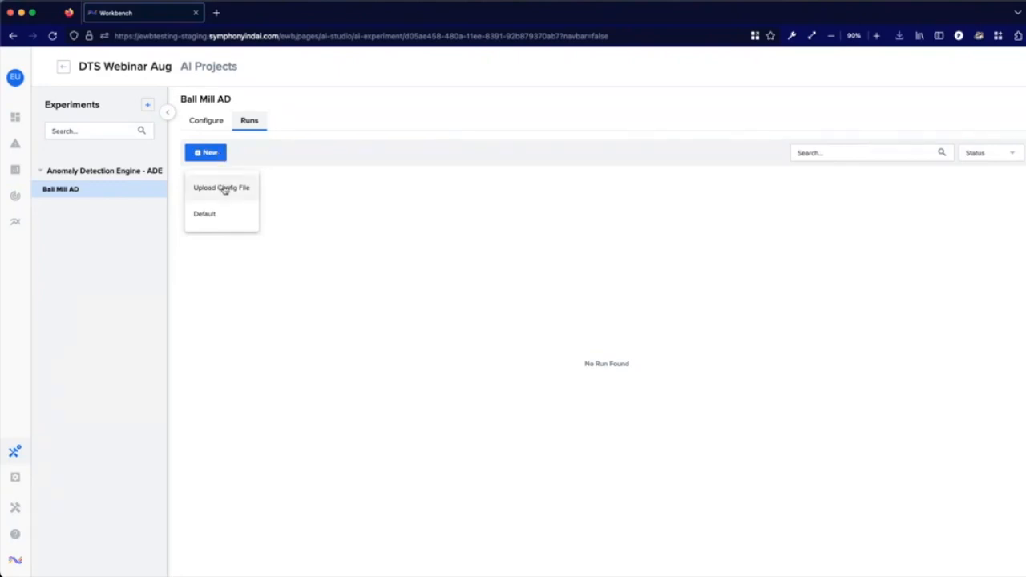
{"action": "left_click", "coordinate": [206, 213]}
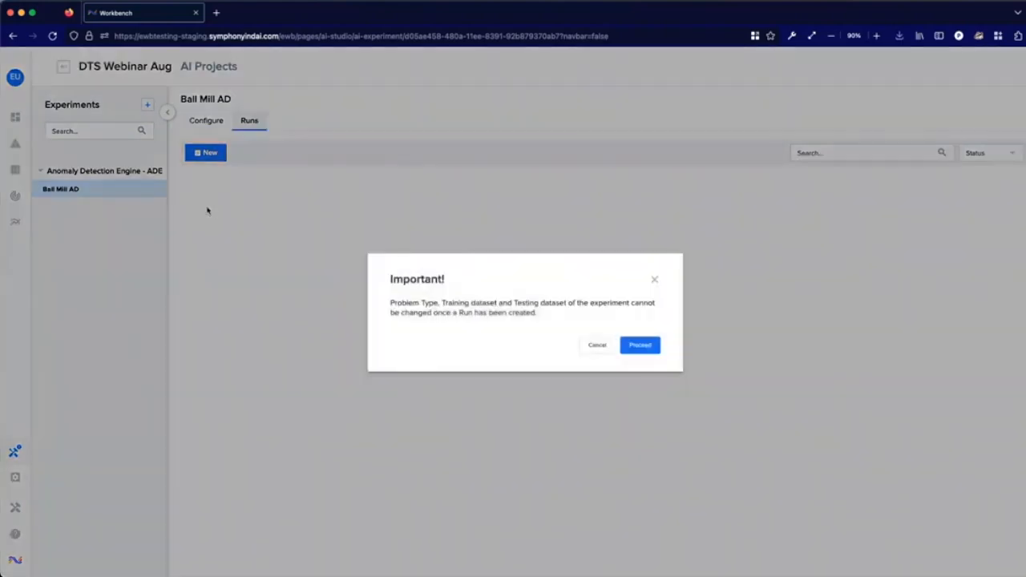
{"action": "left_click", "coordinate": [643, 347]}
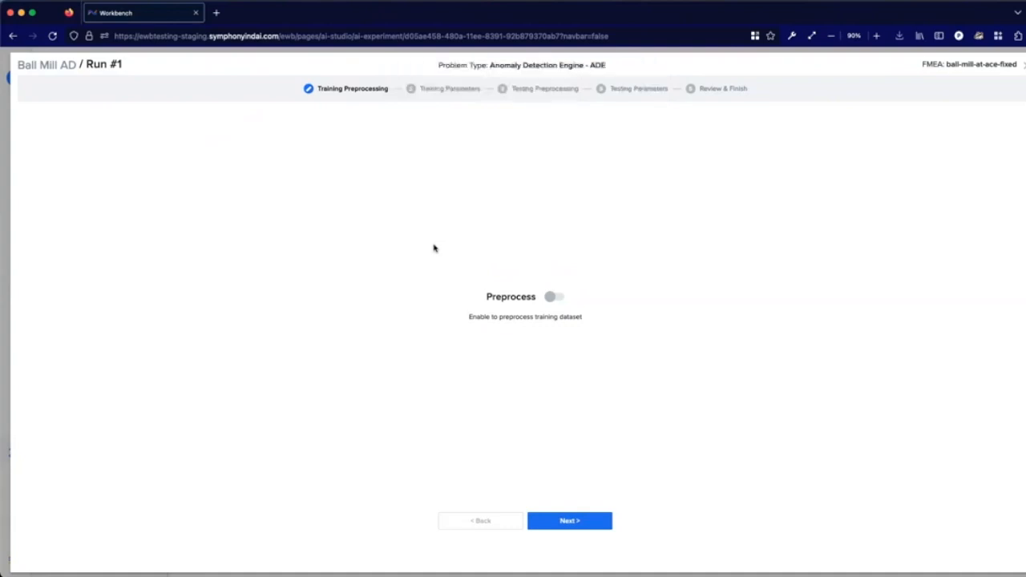
Enable preprocessing of the training dataset and process it with the default settings for comparison with the raw data.
{"action": "left_click", "coordinate": [559, 298]}
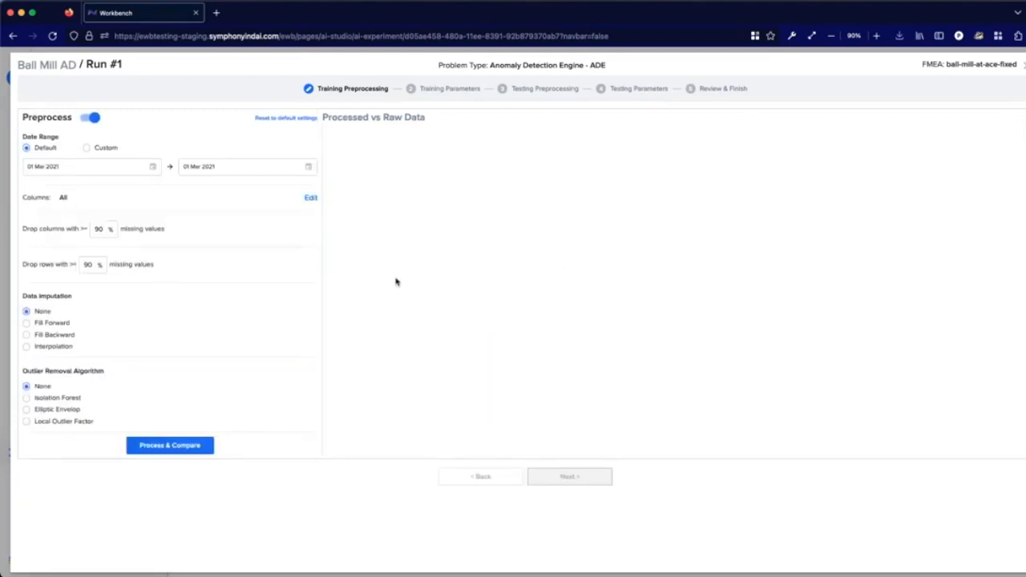
{"action": "left_click", "coordinate": [152, 445]}
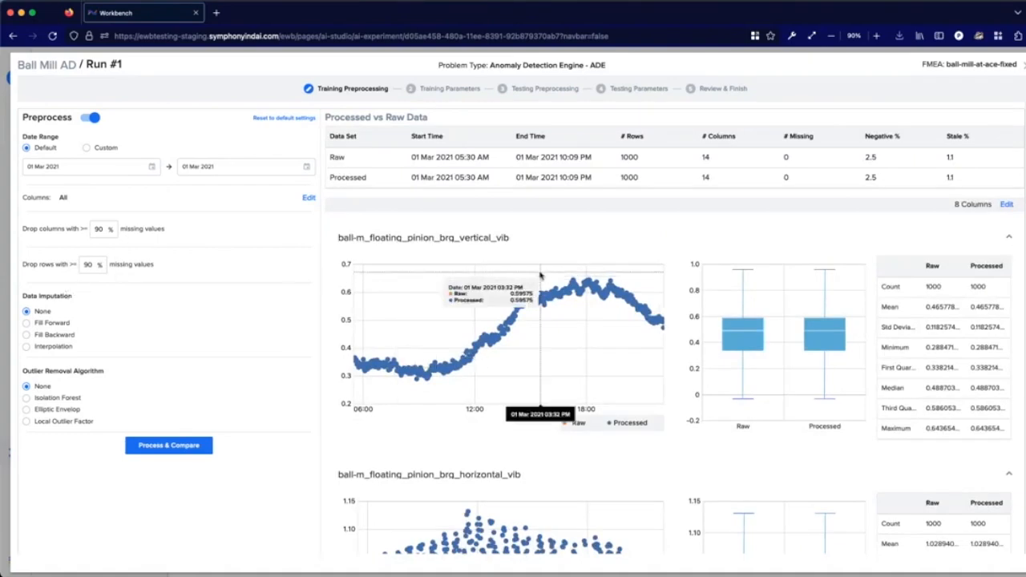
Examine the processed versus raw summary, per-column plots and statistics, along with the data imputation and outlier removal options.
{"action": "scroll", "coordinate": [540, 275], "scroll_direction": "down", "scroll_amount": 2}
{"action": "scroll", "coordinate": [570, 270], "scroll_direction": "up", "scroll_amount": 1}
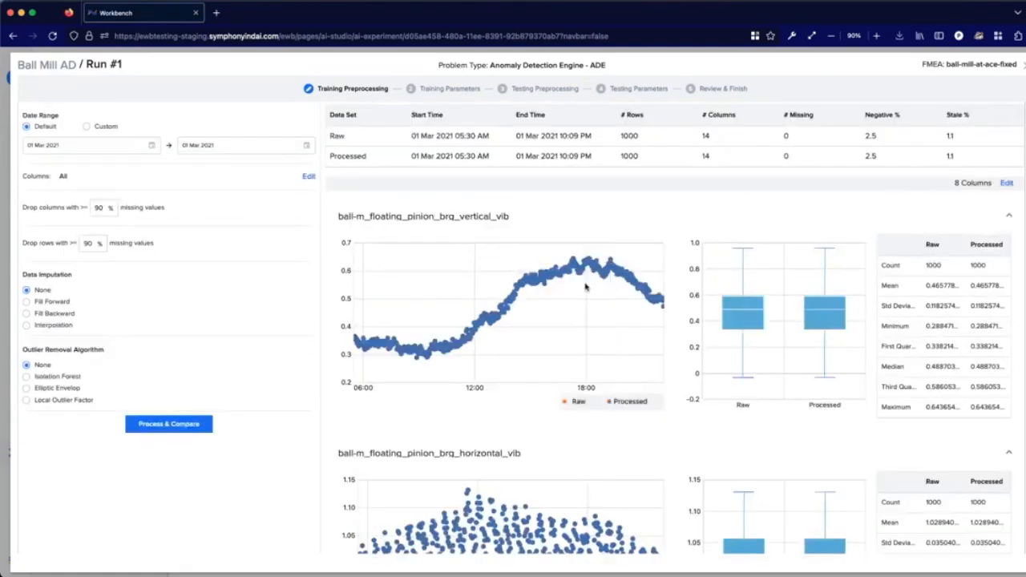
{"action": "scroll", "coordinate": [584, 286], "scroll_direction": "down", "scroll_amount": 3}
{"action": "scroll", "coordinate": [589, 288], "scroll_direction": "down", "scroll_amount": 1}
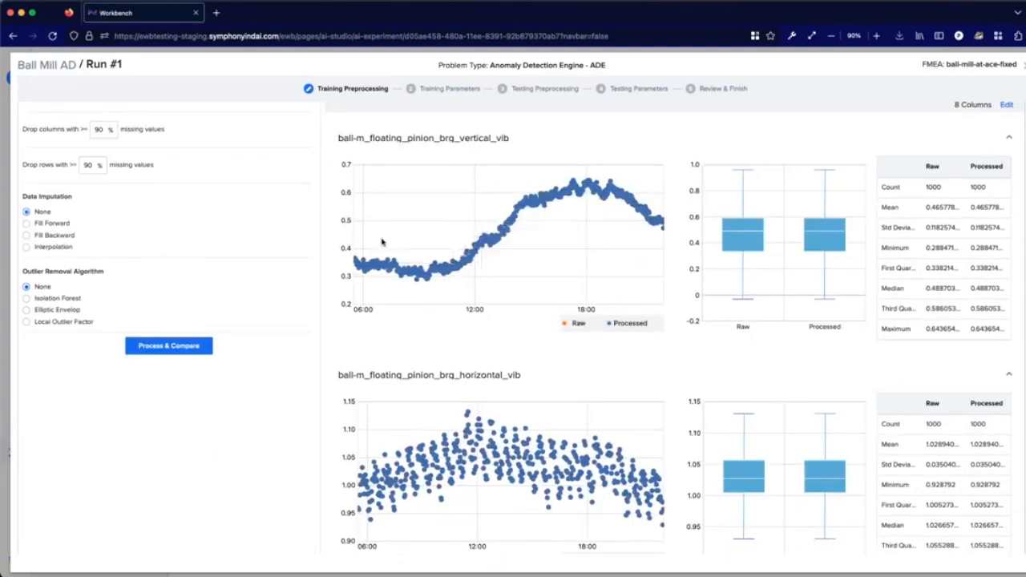
{"action": "scroll", "coordinate": [568, 208], "scroll_direction": "up", "scroll_amount": 4}
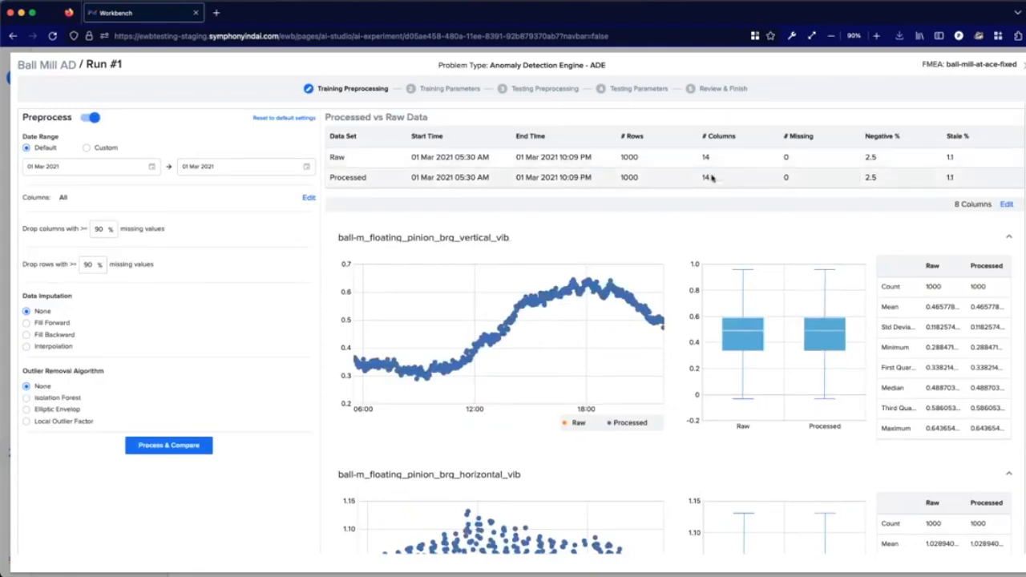
{"action": "left_click_drag", "start_coordinate": [34, 296], "coordinate": [81, 301]}
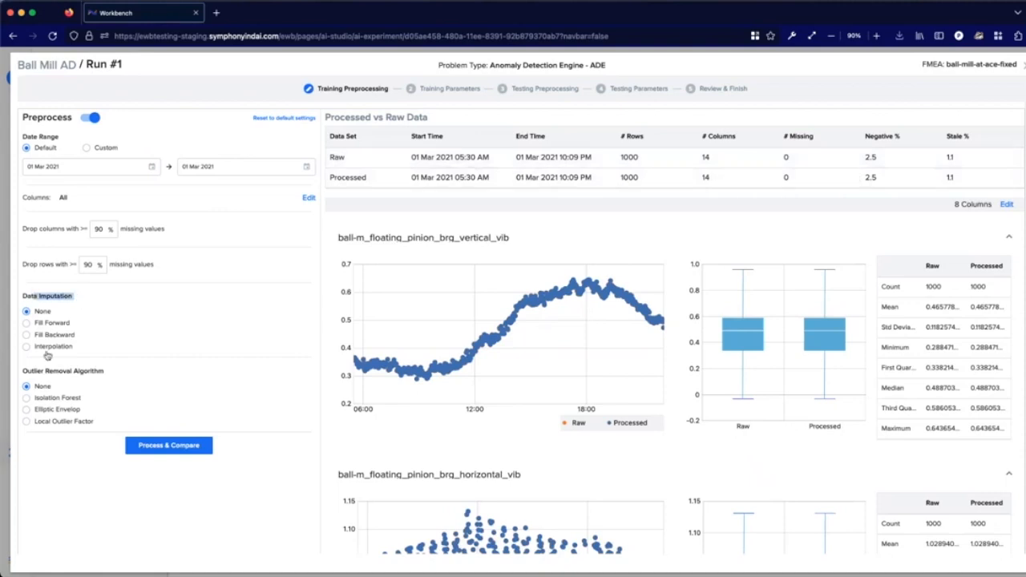
{"action": "left_click_drag", "start_coordinate": [32, 371], "coordinate": [111, 371]}
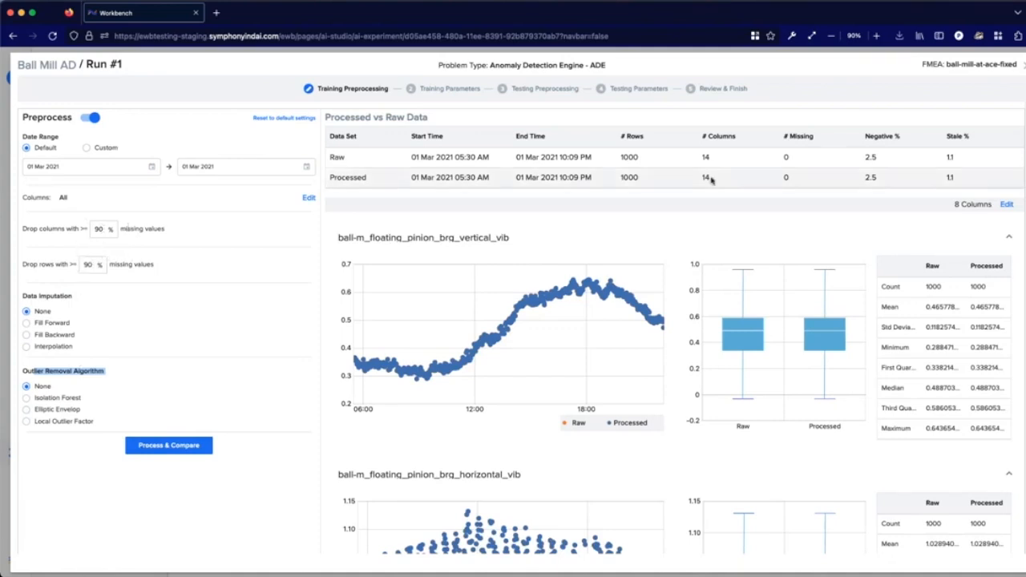
{"action": "scroll", "coordinate": [700, 192], "scroll_direction": "down", "scroll_amount": 5}
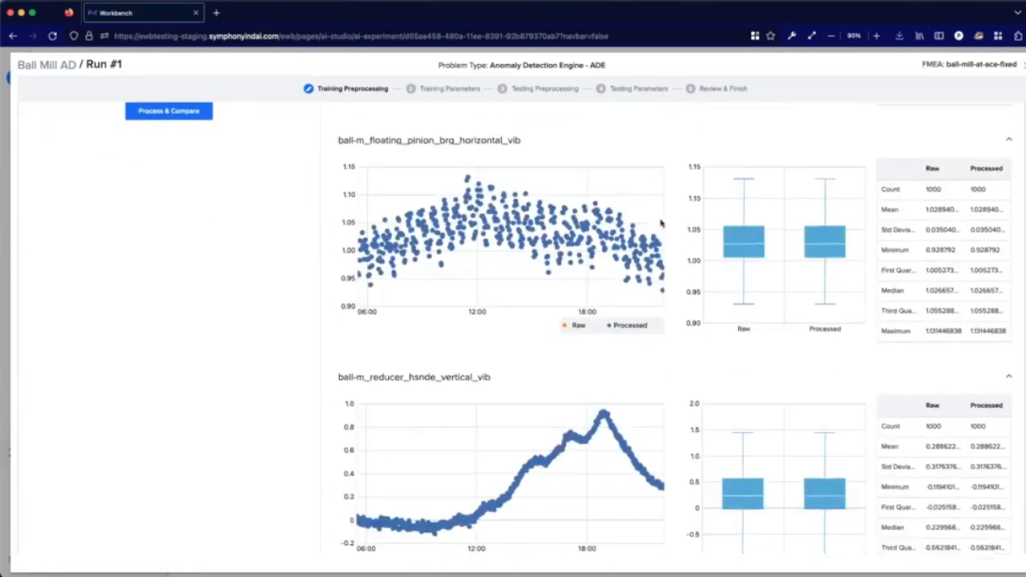
{"action": "scroll", "coordinate": [683, 222], "scroll_direction": "down", "scroll_amount": 4}
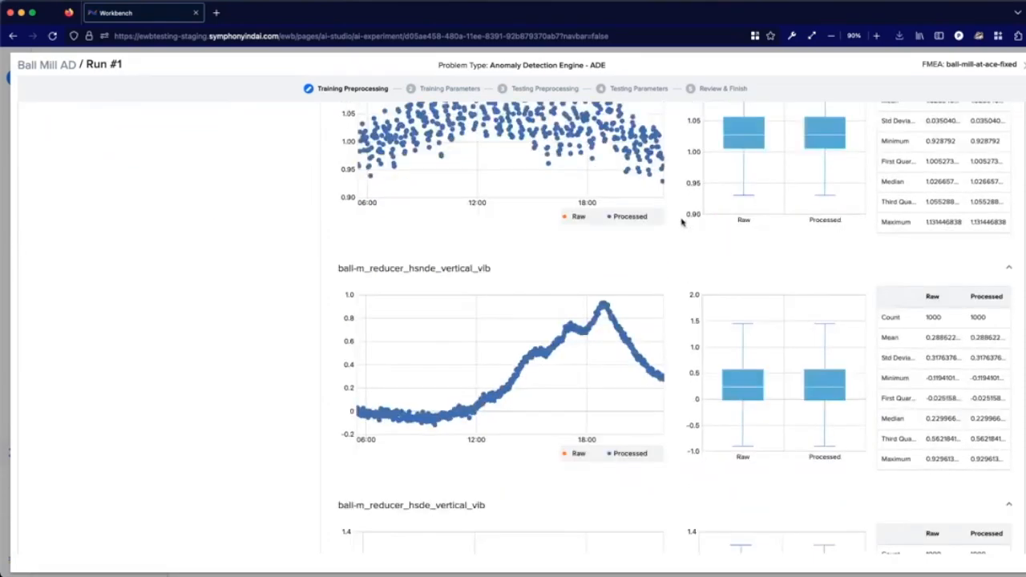
{"action": "scroll", "coordinate": [682, 226], "scroll_direction": "down", "scroll_amount": 15}
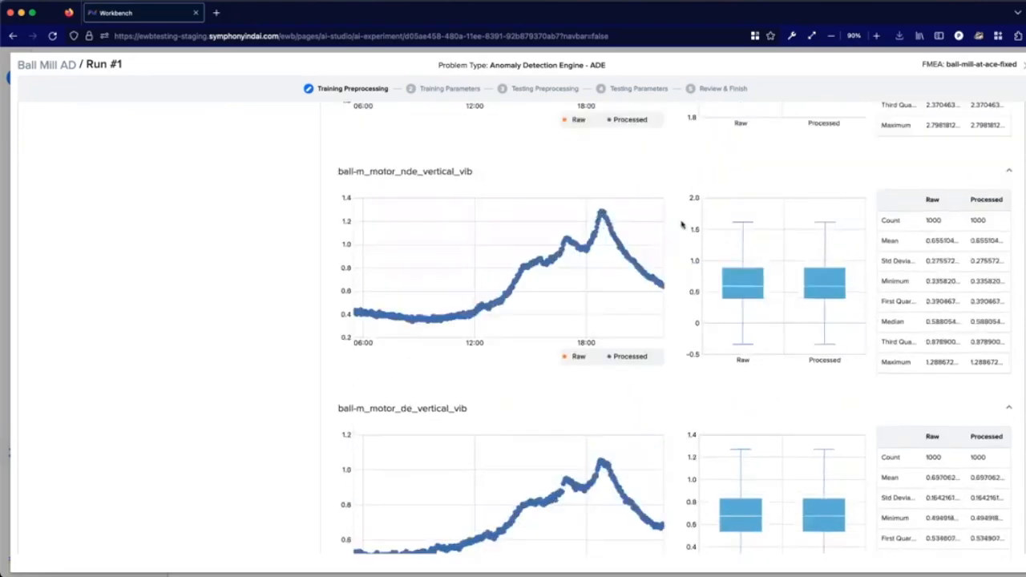
{"action": "scroll", "coordinate": [676, 216], "scroll_direction": "up", "scroll_amount": 20}
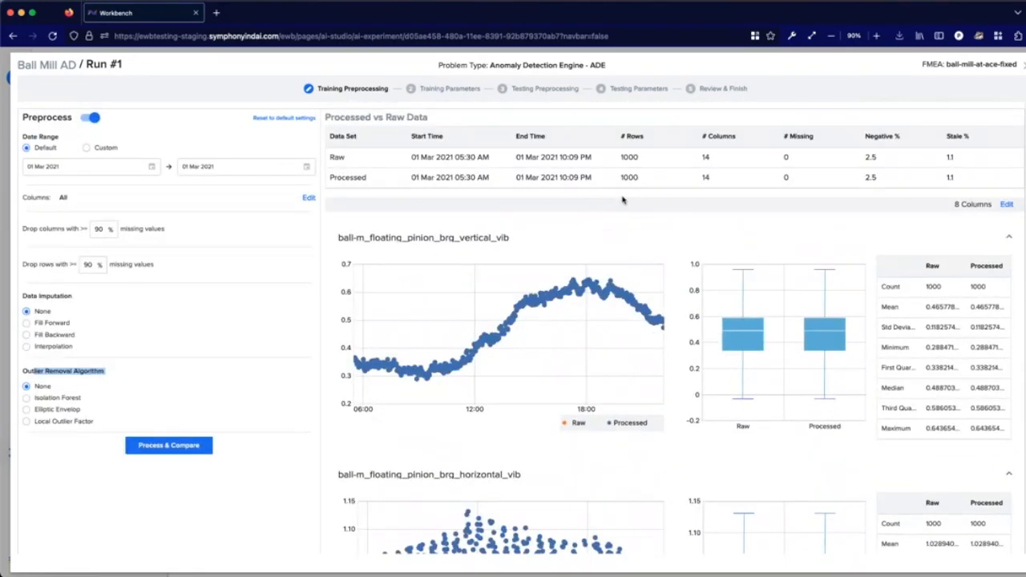
Set the training data imputation to Fill Forward and leave the outlier removal algorithm at None.
{"action": "left_click", "coordinate": [119, 323]}
{"action": "left_click", "coordinate": [92, 267]}
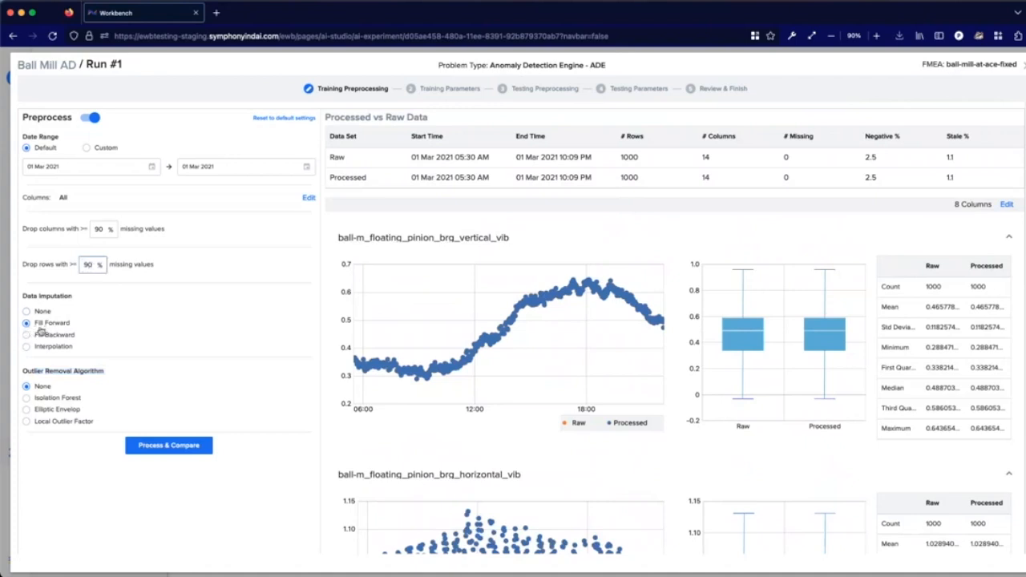
{"action": "left_click", "coordinate": [28, 412]}
{"action": "left_click", "coordinate": [29, 388]}
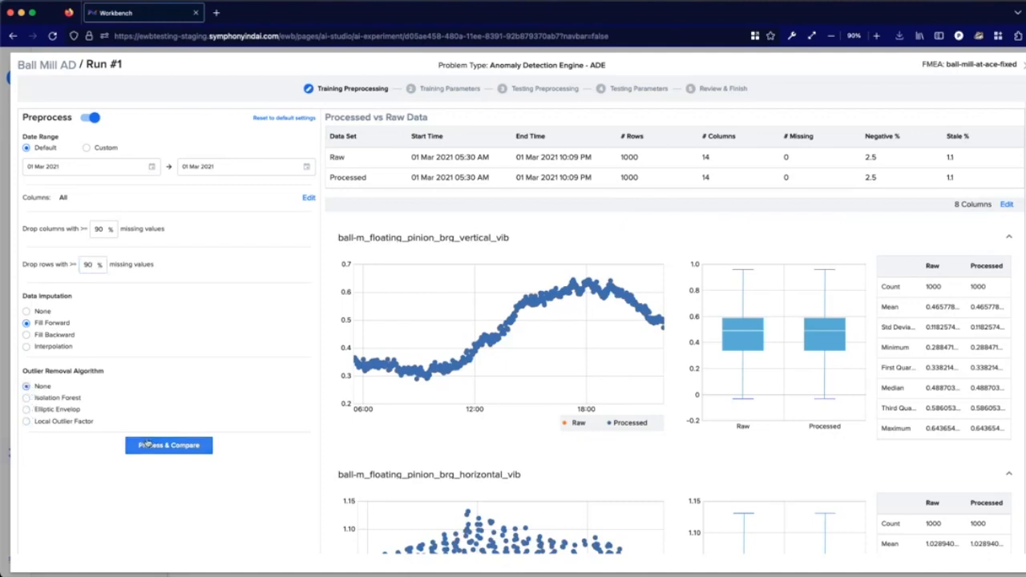
Process the training data with Fill Forward imputation, check the raw versus processed plots, and continue to the training parameters.
{"action": "left_click", "coordinate": [154, 445]}
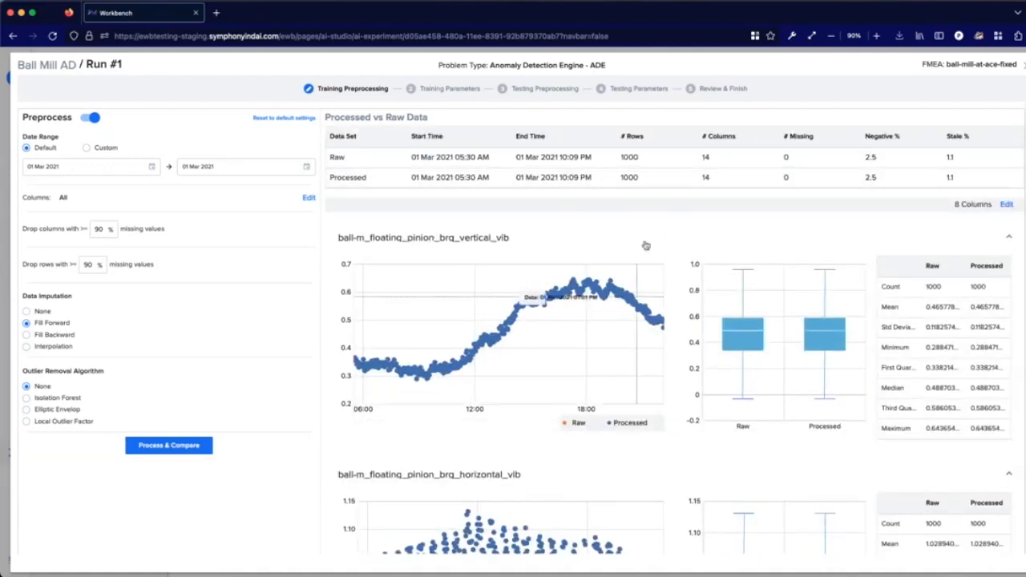
{"action": "scroll", "coordinate": [494, 412], "scroll_direction": "down", "scroll_amount": 5}
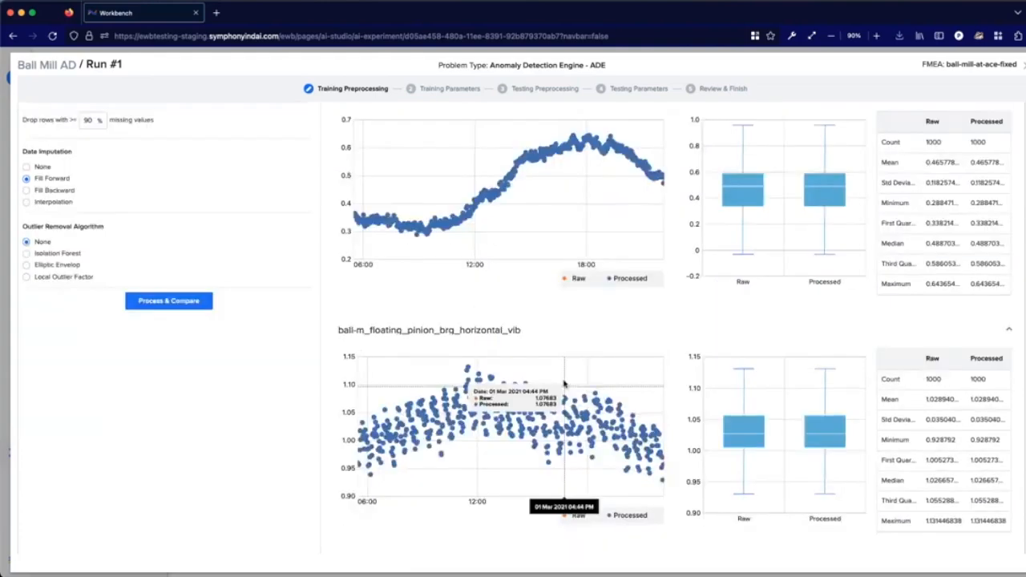
{"action": "scroll", "coordinate": [567, 386], "scroll_direction": "down", "scroll_amount": 9}
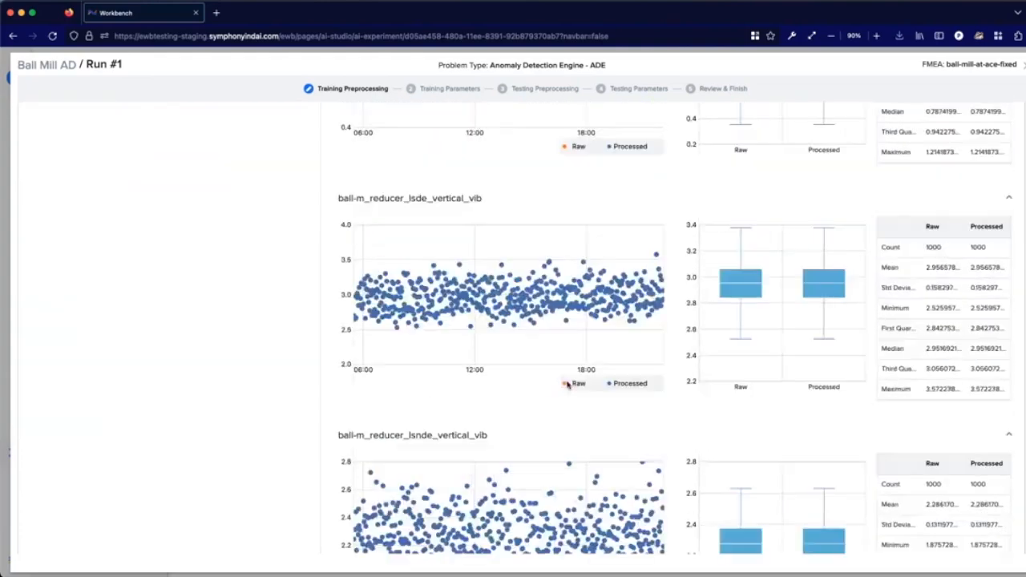
{"action": "scroll", "coordinate": [566, 385], "scroll_direction": "down", "scroll_amount": 6}
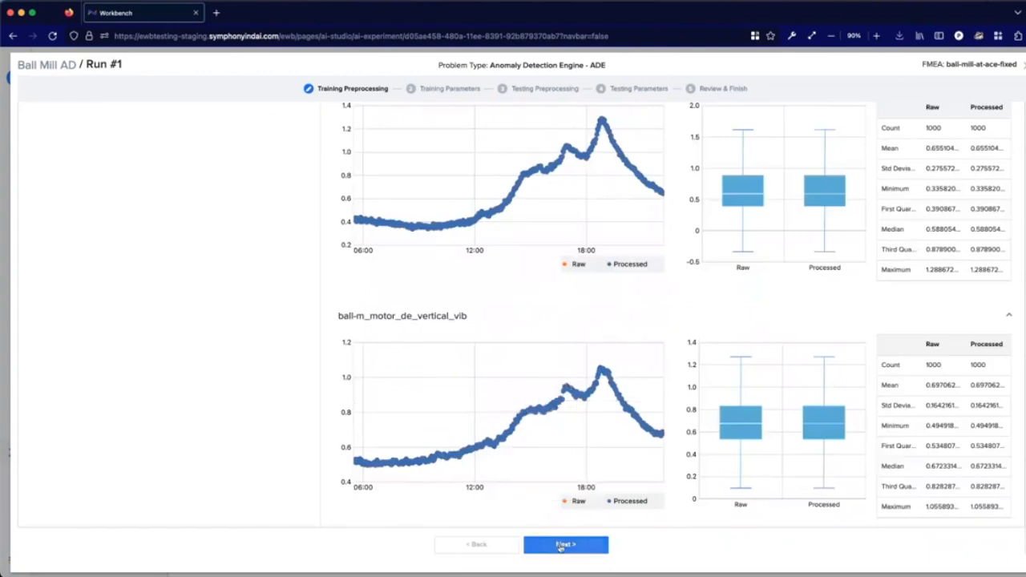
{"action": "left_click", "coordinate": [561, 546]}
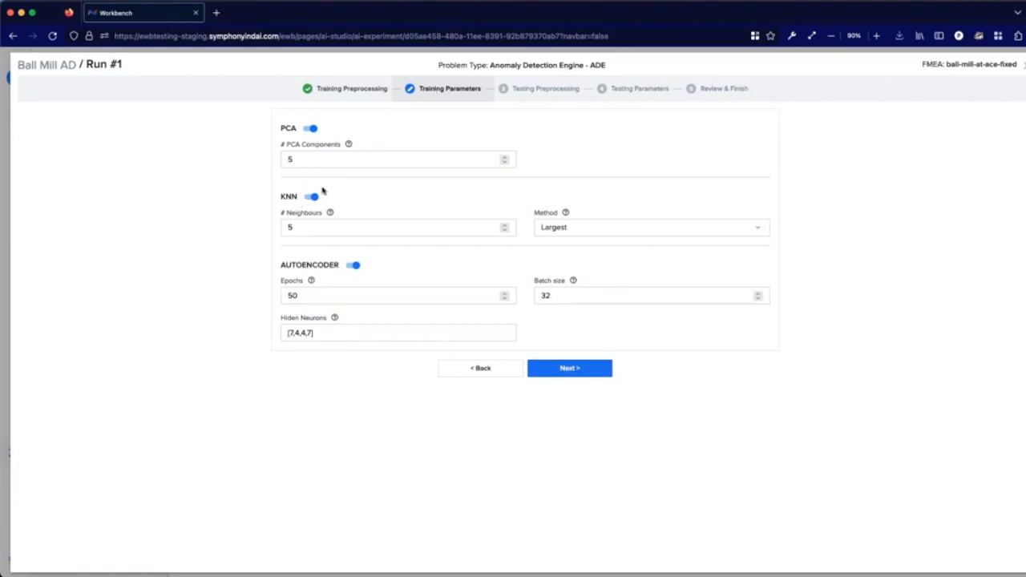
Keep the default PCA, KNN and Autoencoder training parameters and continue to testing preprocessing.
{"action": "mouse_move", "coordinate": [330, 212]}
{"action": "mouse_move", "coordinate": [349, 144]}
{"action": "left_click", "coordinate": [574, 371]}
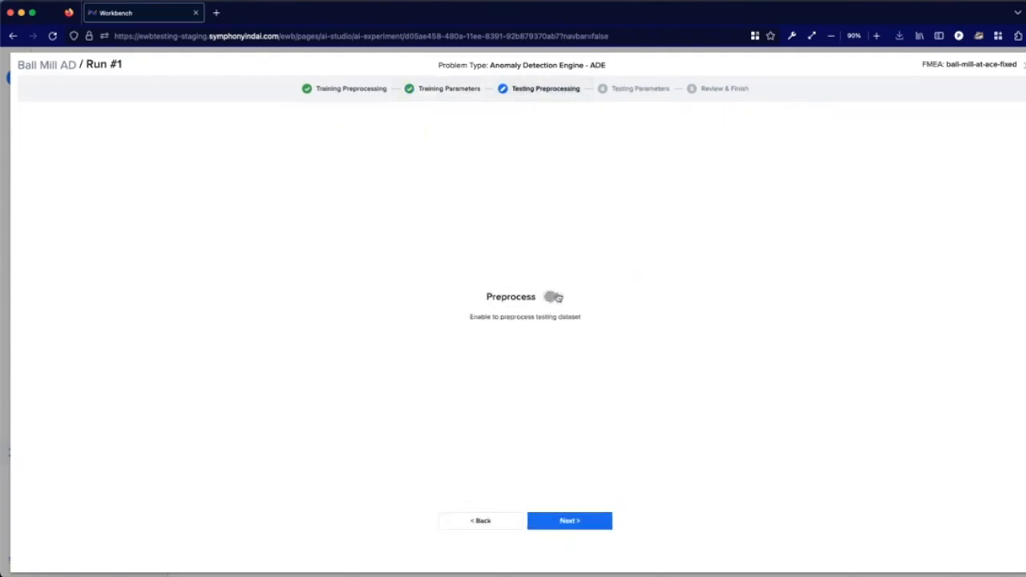
Enable testing dataset preprocessing, process it with the default settings against the raw data, and continue to the testing parameters.
{"action": "left_click", "coordinate": [555, 297]}
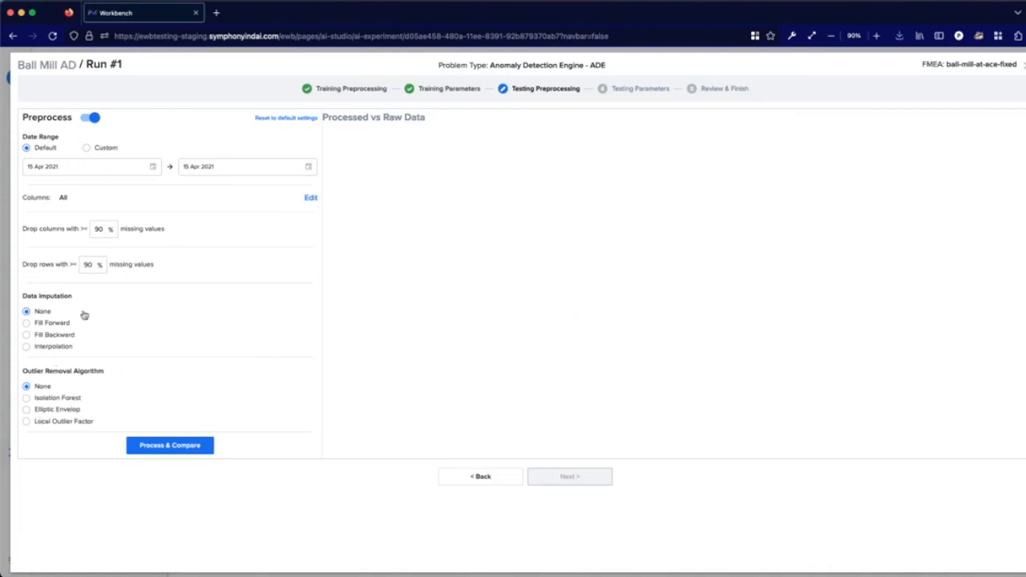
{"action": "left_click", "coordinate": [188, 447]}
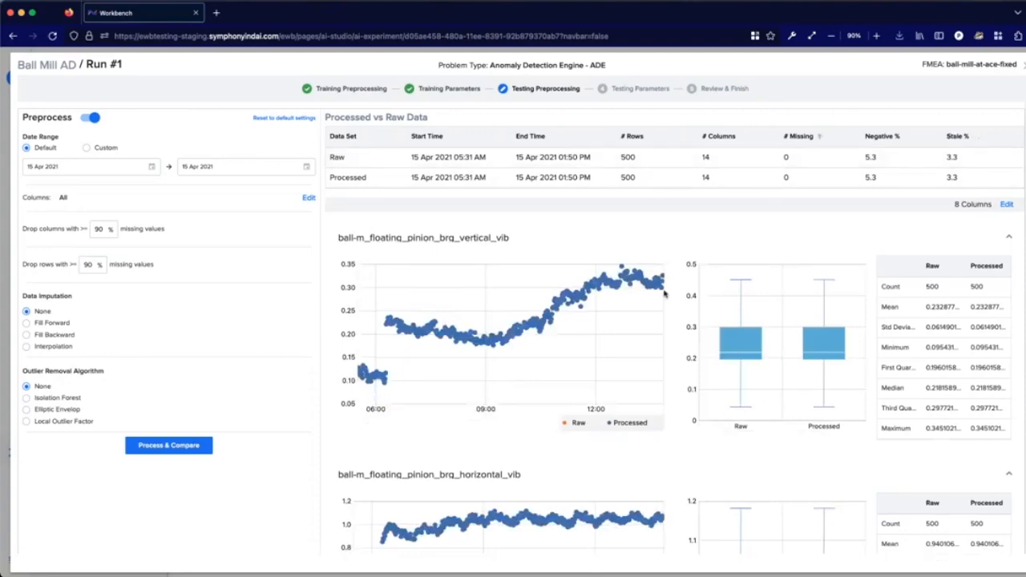
{"action": "scroll", "coordinate": [641, 320], "scroll_direction": "down", "scroll_amount": 5}
{"action": "scroll", "coordinate": [633, 325], "scroll_direction": "down", "scroll_amount": 10}
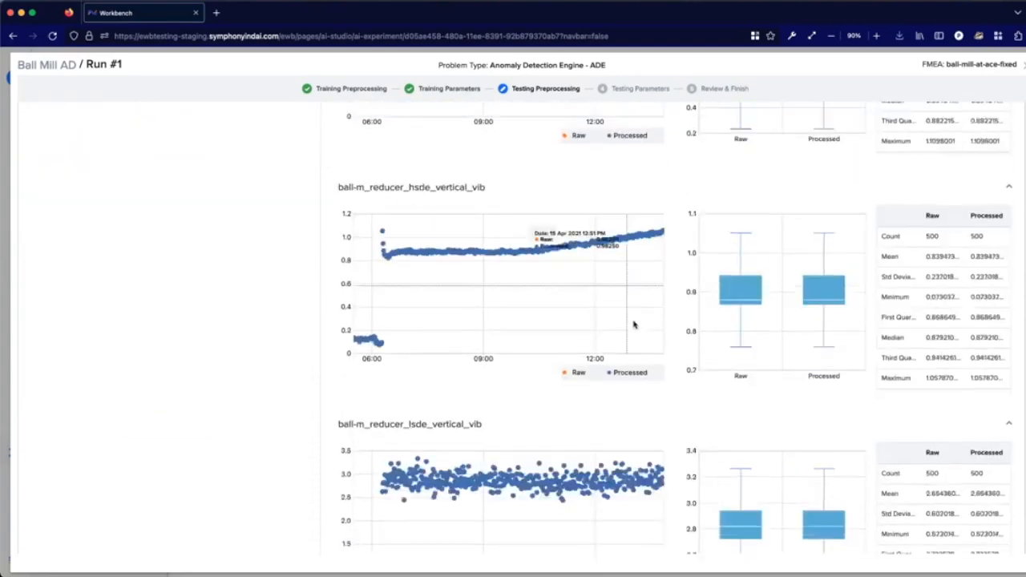
{"action": "scroll", "coordinate": [633, 323], "scroll_direction": "down", "scroll_amount": 14}
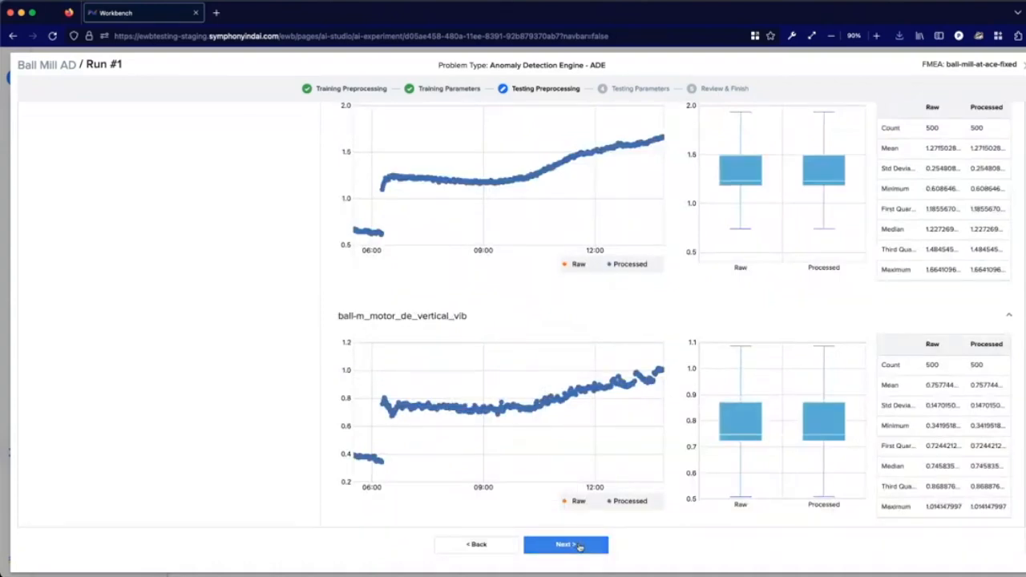
{"action": "left_click", "coordinate": [579, 545]}
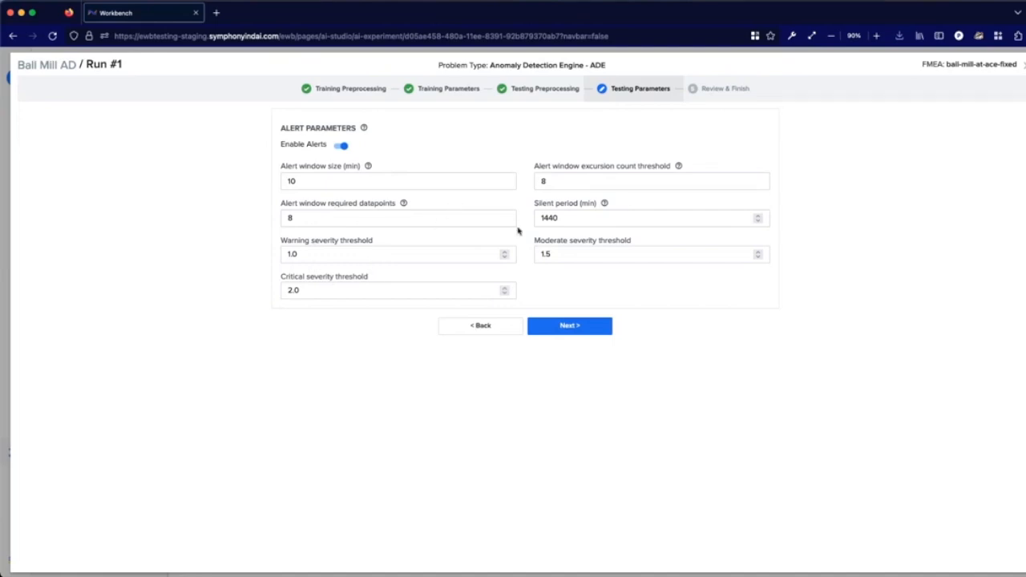
Keep alerts enabled with the default alert parameters and continue to the final configuration review.
{"action": "mouse_move", "coordinate": [604, 204]}
{"action": "mouse_move", "coordinate": [369, 166]}
{"action": "left_click", "coordinate": [578, 328]}
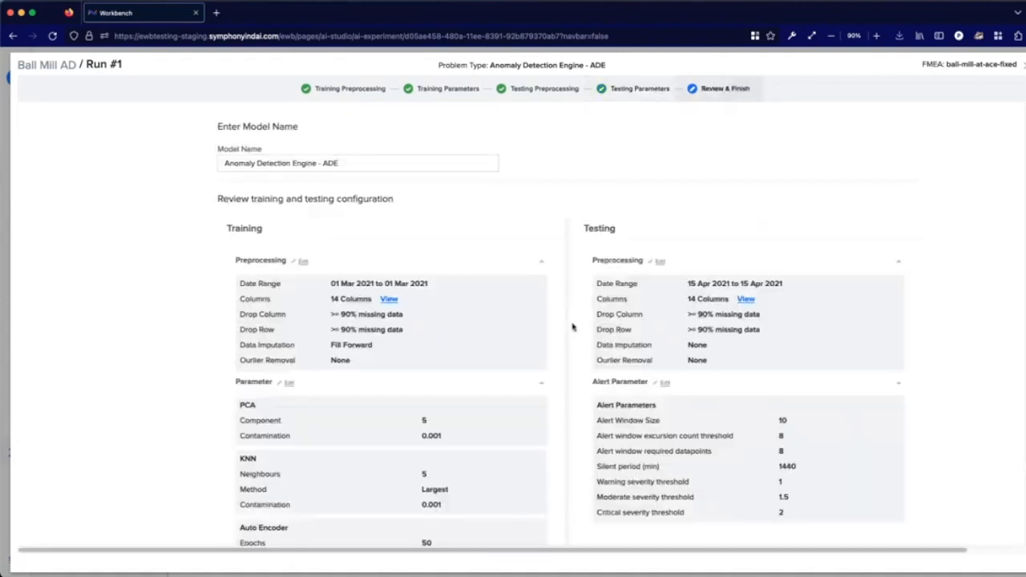
Name the model "BM AD Run 1" and start the run with the reviewed training and testing configuration.
{"action": "scroll", "coordinate": [440, 350], "scroll_direction": "down", "scroll_amount": 2}
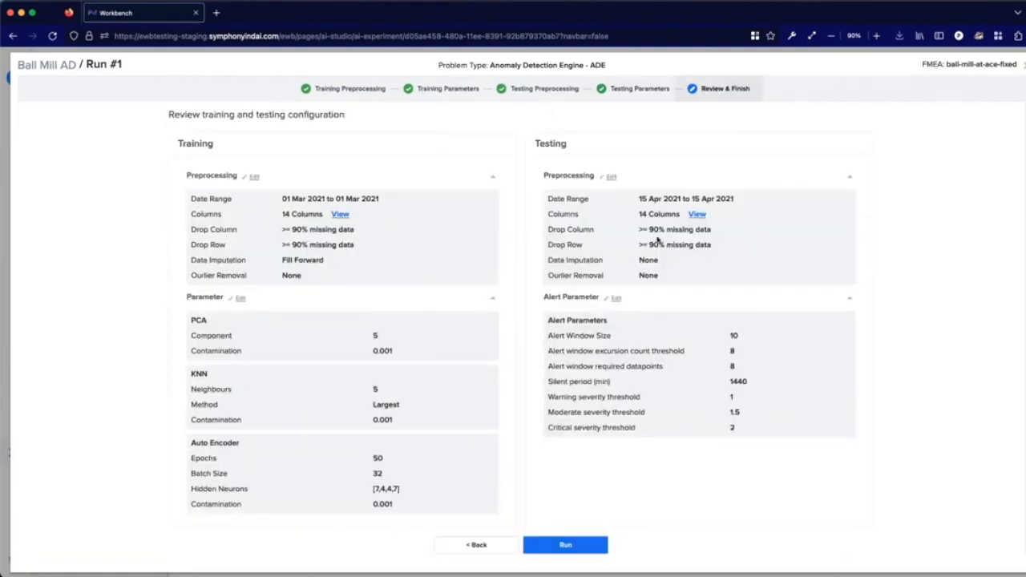
{"action": "scroll", "coordinate": [282, 215], "scroll_direction": "up", "scroll_amount": 2}
{"action": "left_click_drag", "start_coordinate": [308, 163], "coordinate": [110, 156]}
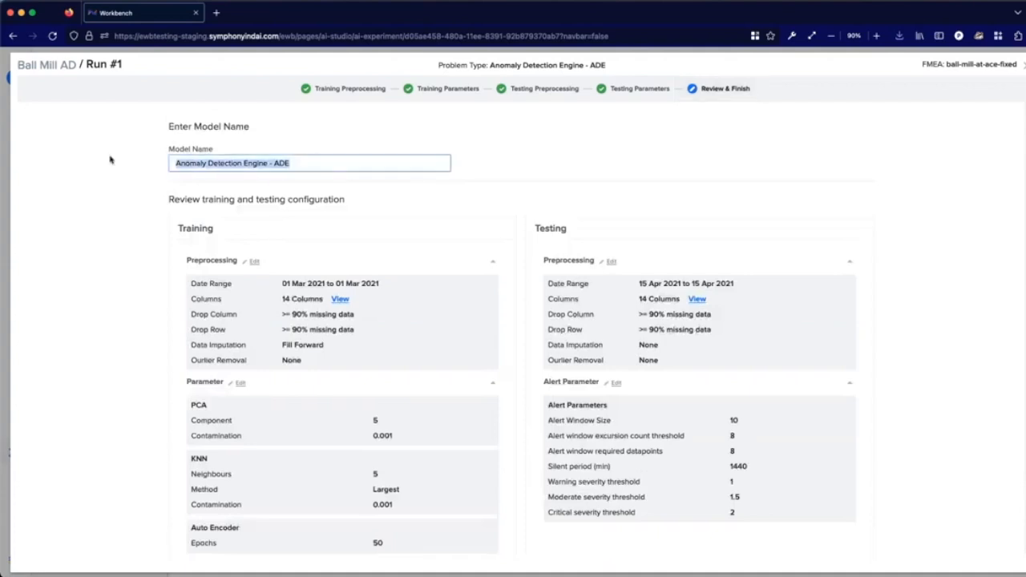
{"action": "type", "text": "BM ADE"}
{"action": "key", "text": "BackSpace"}
{"action": "key", "text": "BackSpace"}
{"action": "key", "text": "BackSpace"}
{"action": "type", "text": "AD Run 1"}
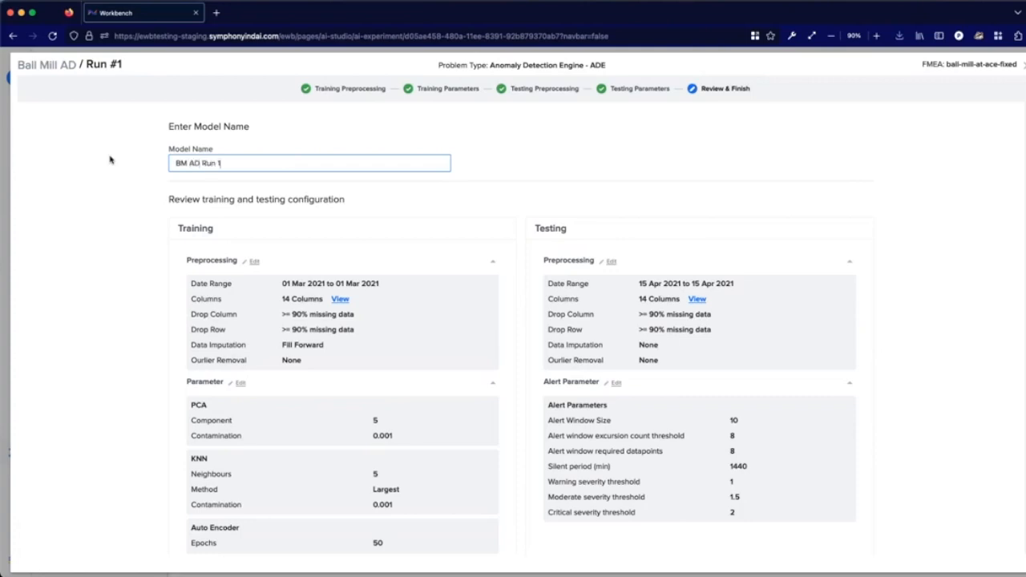
{"action": "scroll", "coordinate": [729, 222], "scroll_direction": "down", "scroll_amount": 2}
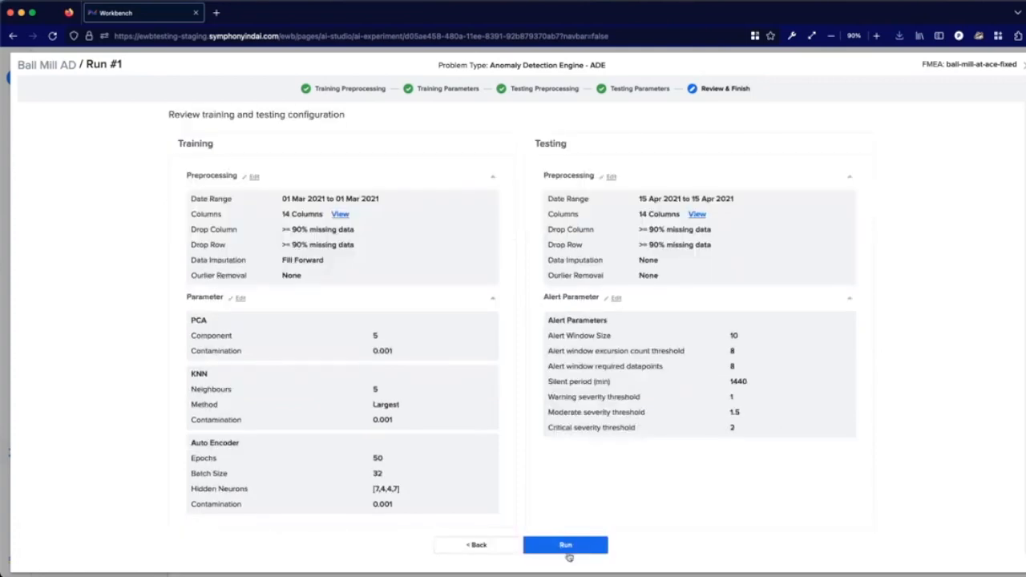
{"action": "left_click", "coordinate": [568, 546]}
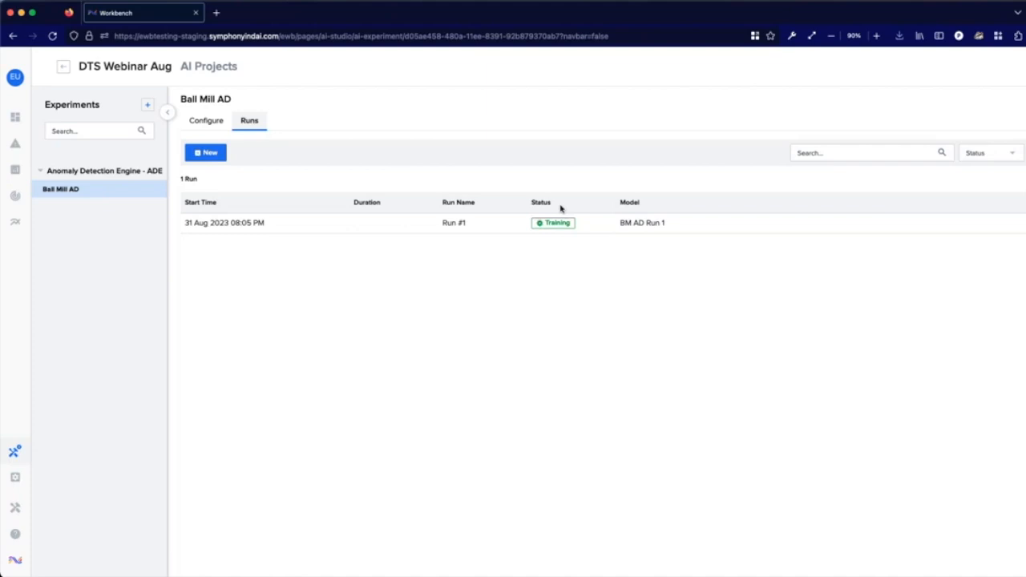
Create a second run for the Ball Mill AD experiment by uploading the ade_scoring_config.yaml config file.
{"action": "left_click", "coordinate": [203, 157]}
{"action": "left_click", "coordinate": [207, 186]}
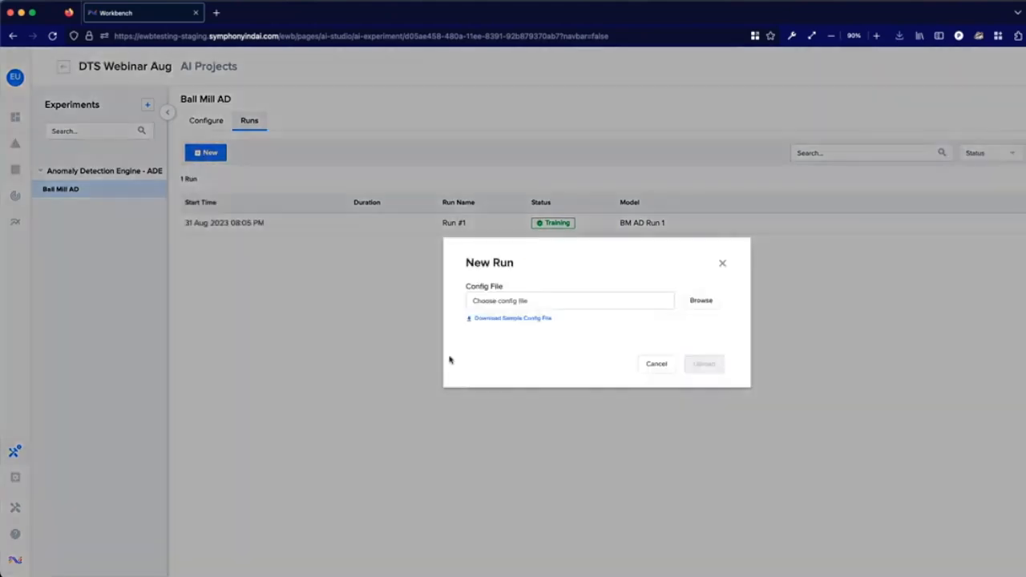
{"action": "left_click", "coordinate": [697, 302]}
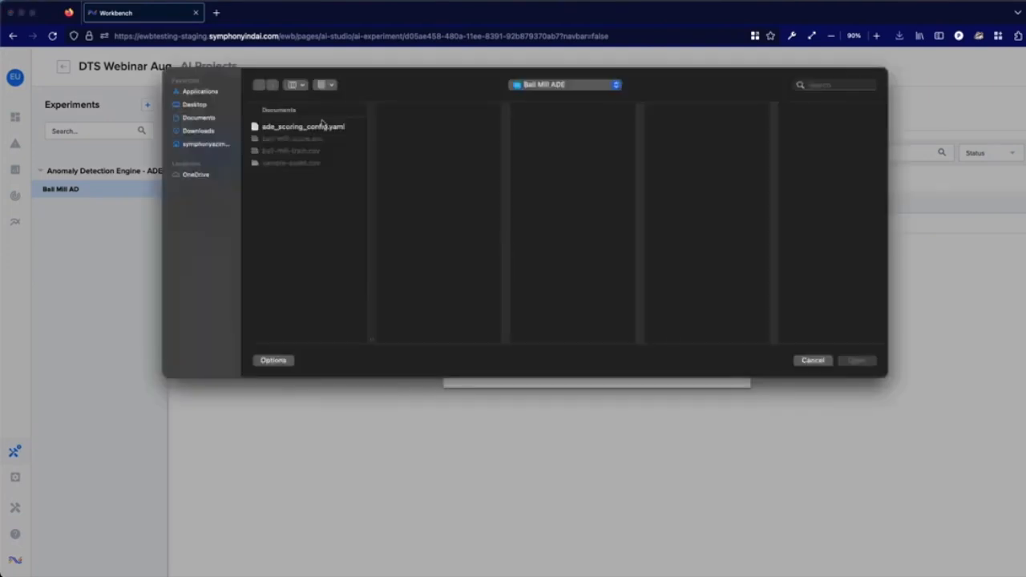
{"action": "left_click", "coordinate": [282, 128]}
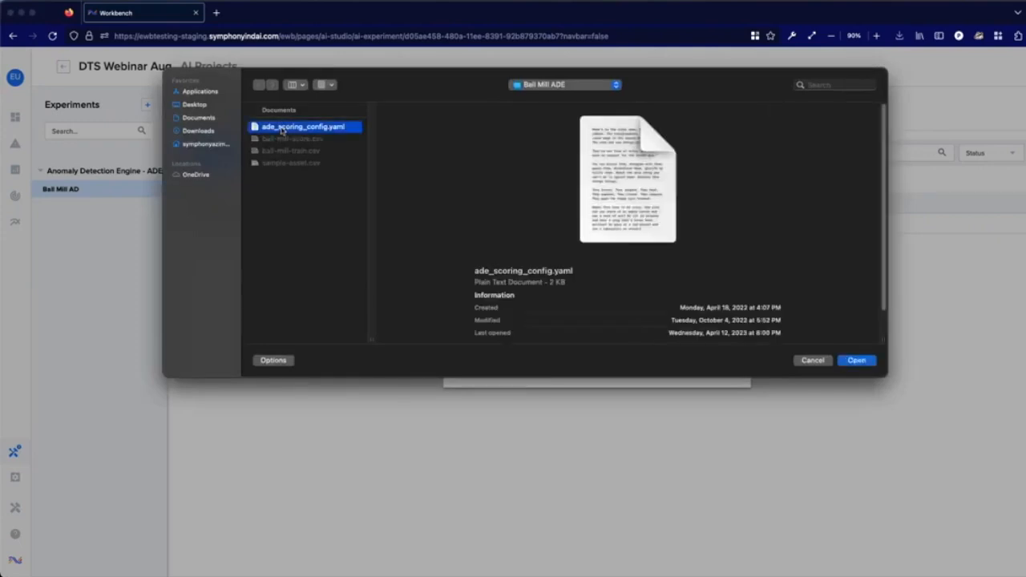
{"action": "left_click_drag", "start_coordinate": [282, 130], "coordinate": [364, 212]}
{"action": "left_click", "coordinate": [856, 361]}
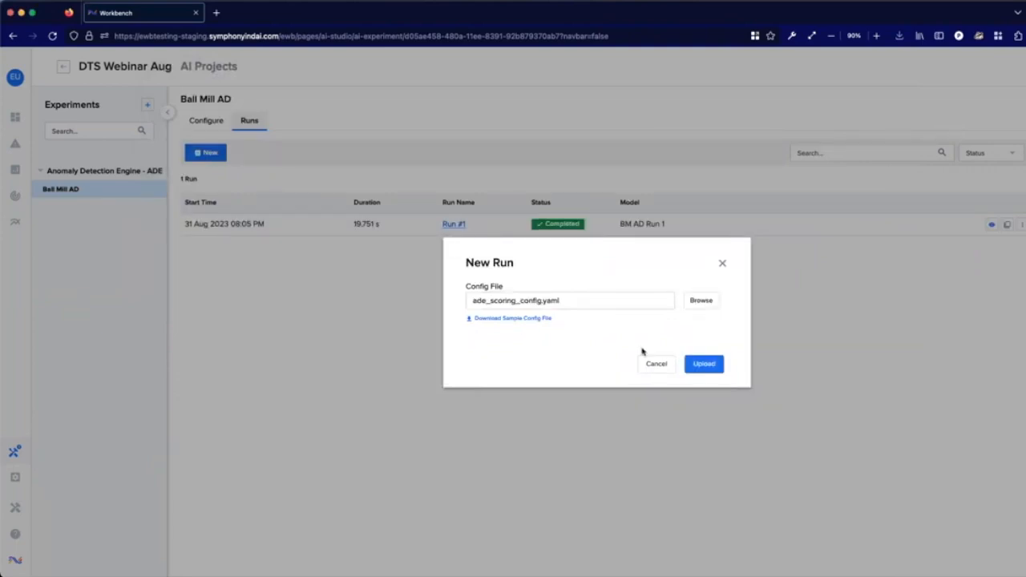
{"action": "left_click", "coordinate": [704, 364]}
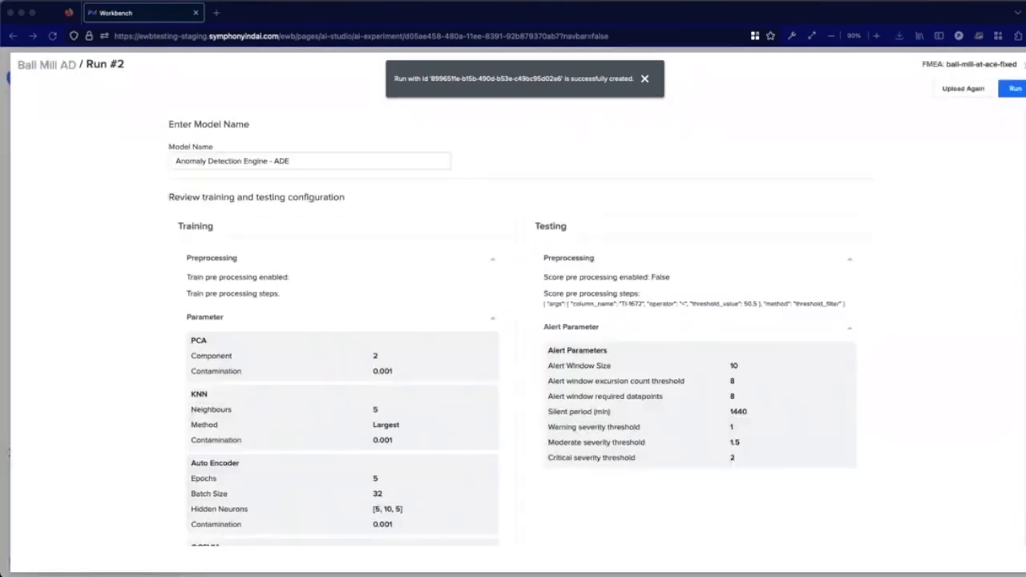
Examine the feature selection, model, alert and preprocessing sections of ade_scoring_config.yaml in the text editor, then close the file.
{"action": "left_click_drag", "start_coordinate": [439, 62], "coordinate": [416, 98]}
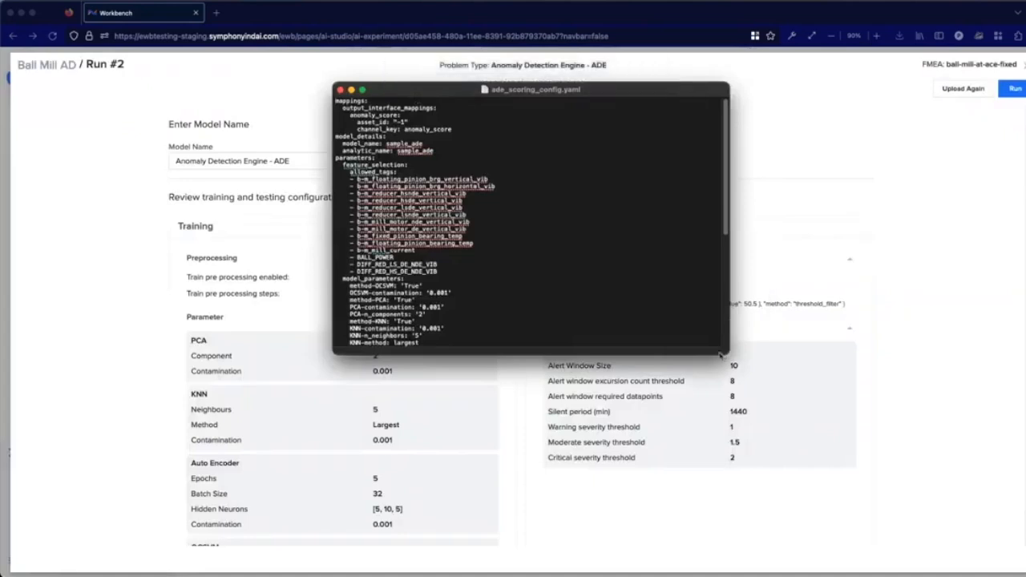
{"action": "left_click_drag", "start_coordinate": [719, 354], "coordinate": [776, 543]}
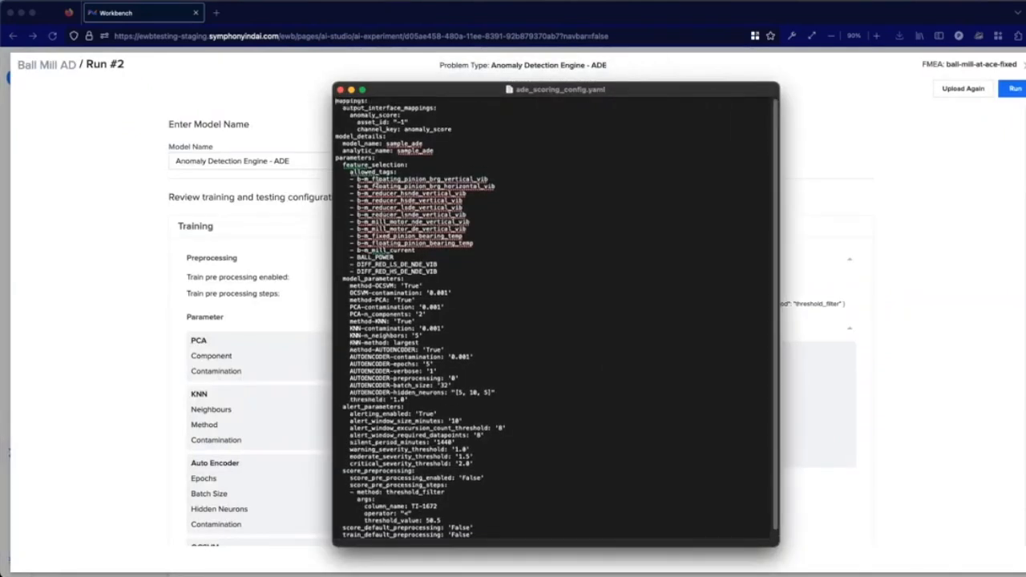
{"action": "left_click_drag", "start_coordinate": [478, 89], "coordinate": [544, 107]}
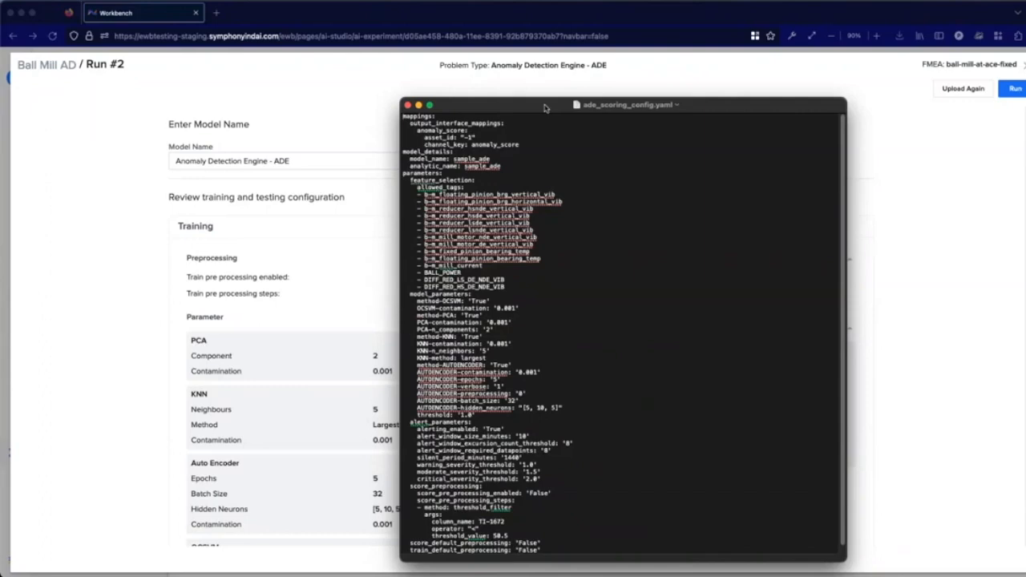
{"action": "left_click_drag", "start_coordinate": [544, 107], "coordinate": [547, 53]}
{"action": "scroll", "coordinate": [497, 322], "scroll_direction": "down", "scroll_amount": 1}
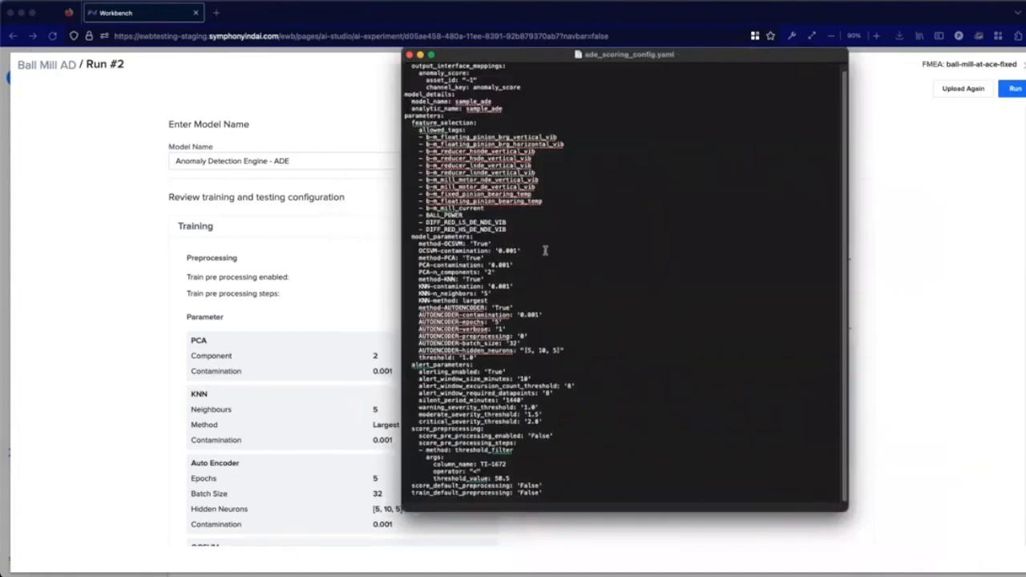
{"action": "left_click_drag", "start_coordinate": [518, 58], "coordinate": [500, 41]}
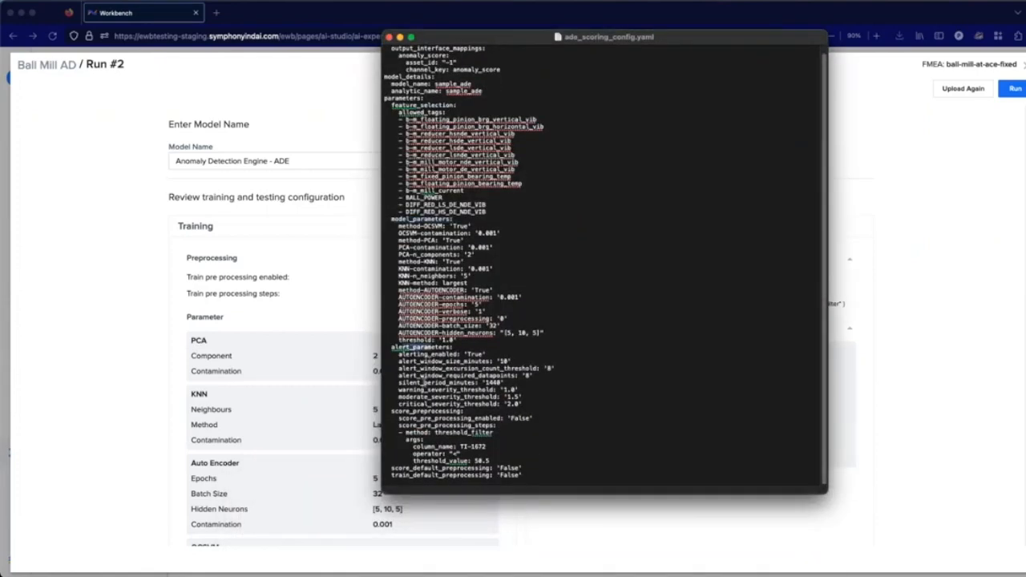
{"action": "left_click", "coordinate": [389, 38]}
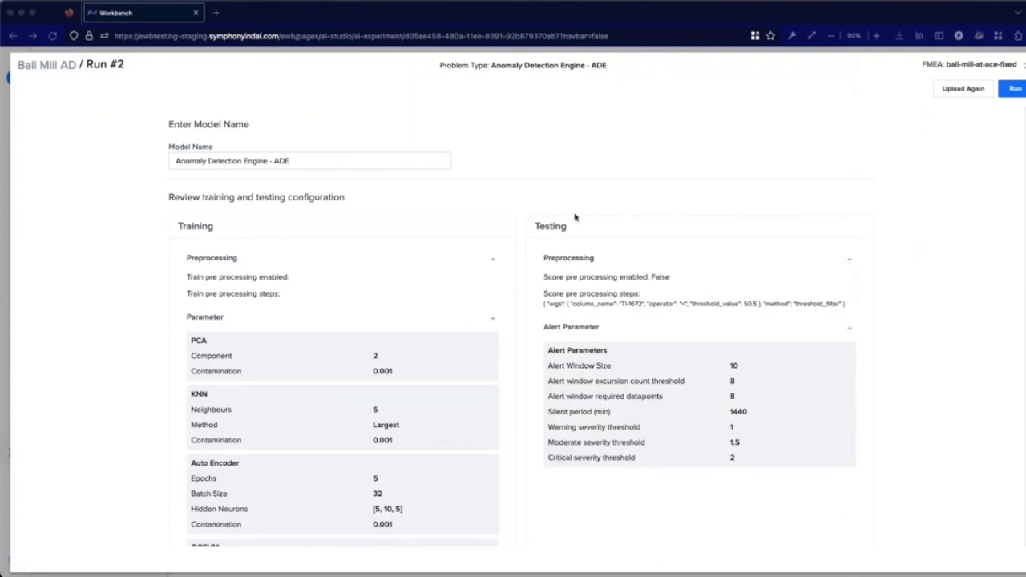
Name the second run's model "BM Webinar Run 2" and start the run.
{"action": "triple_click", "coordinate": [303, 163]}
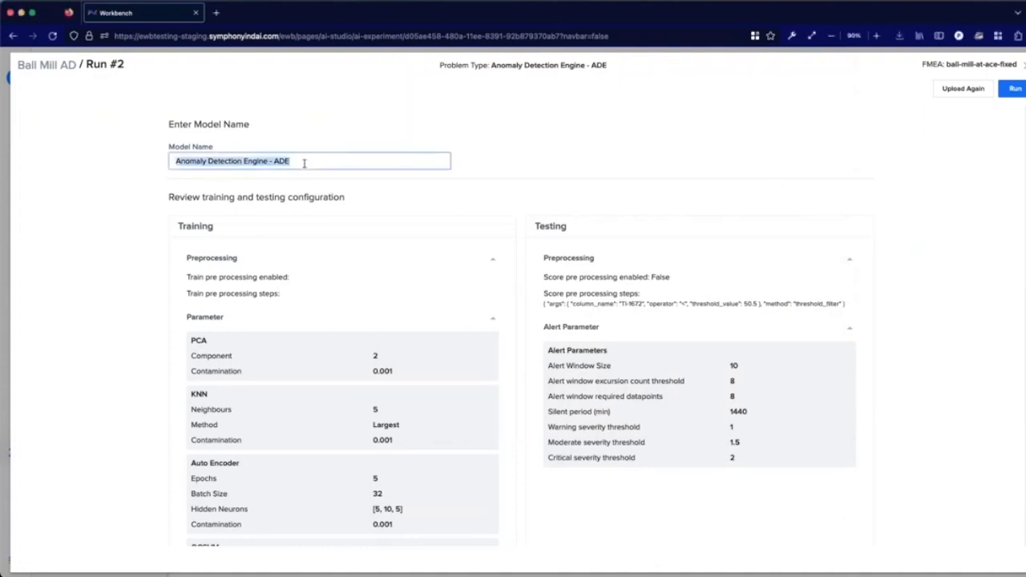
{"action": "type", "text": "BM Run 2"}
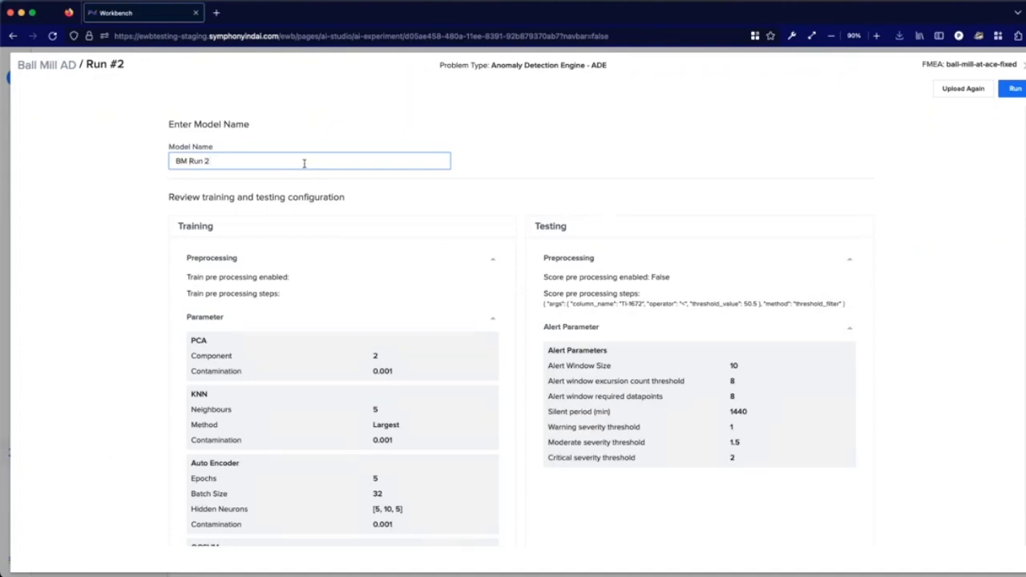
{"action": "key", "text": "Left"}
{"action": "key", "text": "Left"}
{"action": "key", "text": "Left"}
{"action": "key", "text": "Left"}
{"action": "key", "text": "Left"}
{"action": "type", "text": "Webinar"}
{"action": "left_click", "coordinate": [1014, 88]}
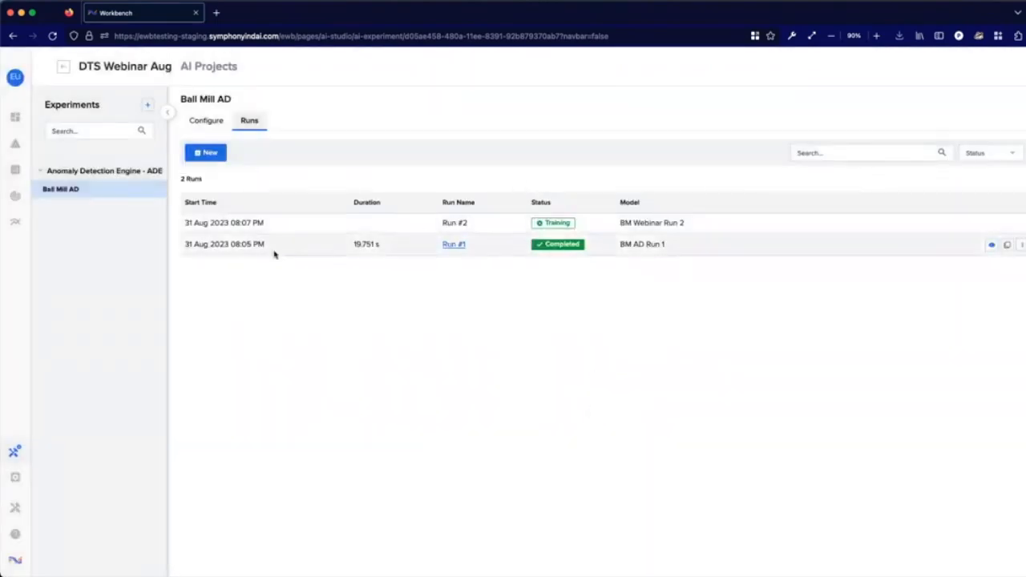
Check both runs in the Ball Mill AD runs list and open the results of Run #1.
{"action": "left_click_drag", "start_coordinate": [183, 248], "coordinate": [440, 245]}
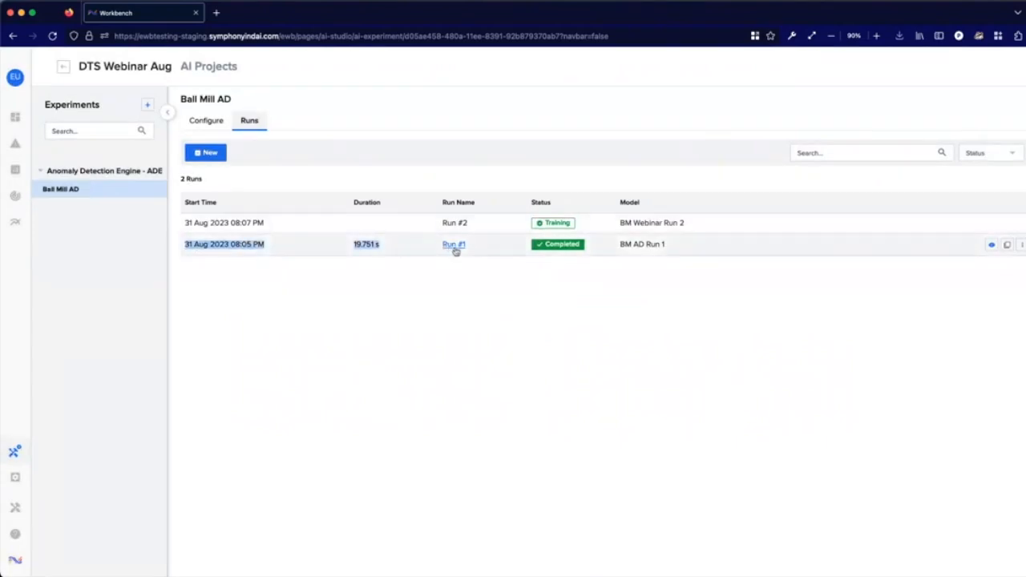
{"action": "left_click_drag", "start_coordinate": [619, 244], "coordinate": [687, 247]}
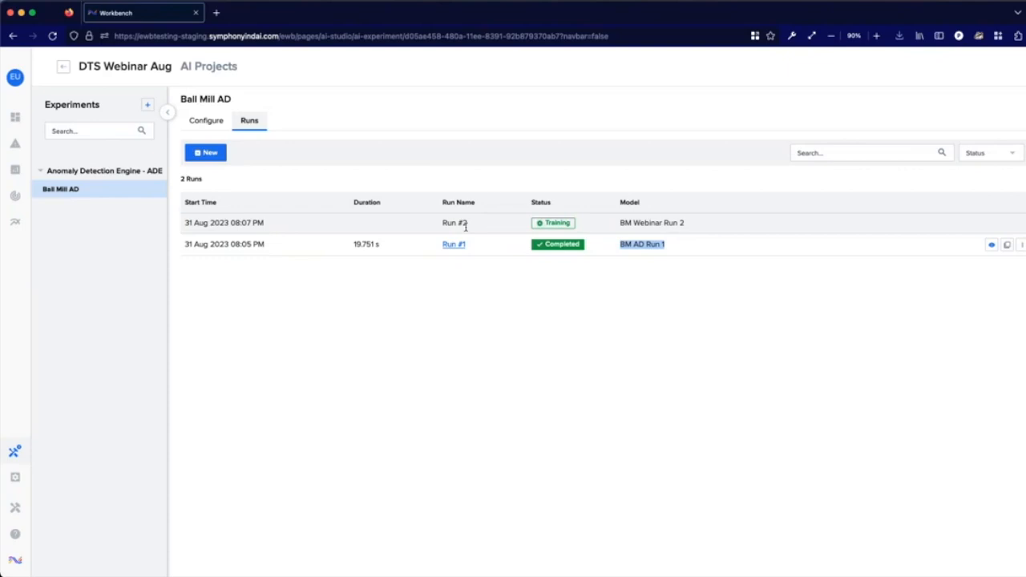
{"action": "left_click", "coordinate": [435, 224]}
{"action": "key", "text": "super+Tab"}
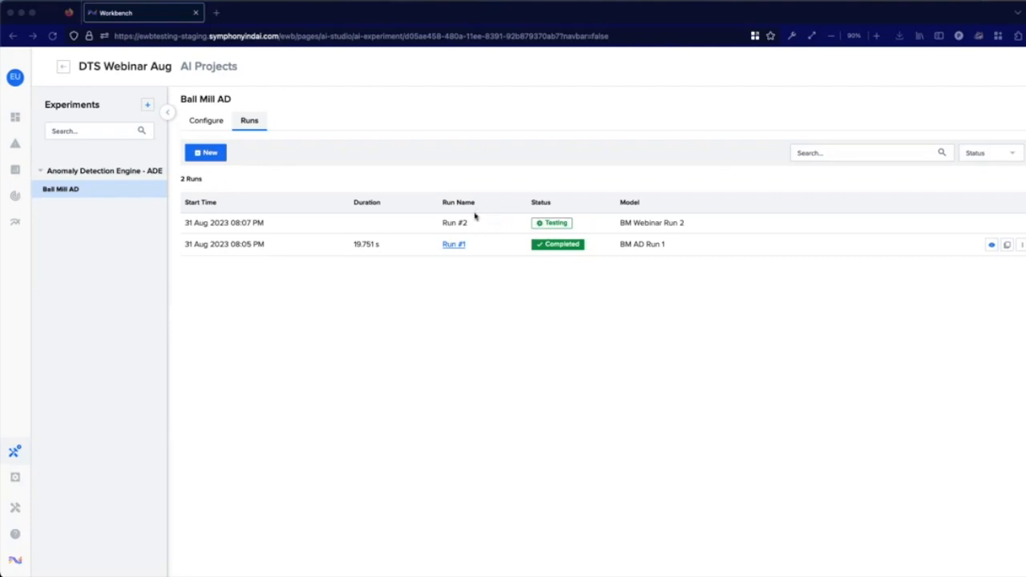
{"action": "left_click", "coordinate": [454, 248]}
{"action": "left_click", "coordinate": [454, 245]}
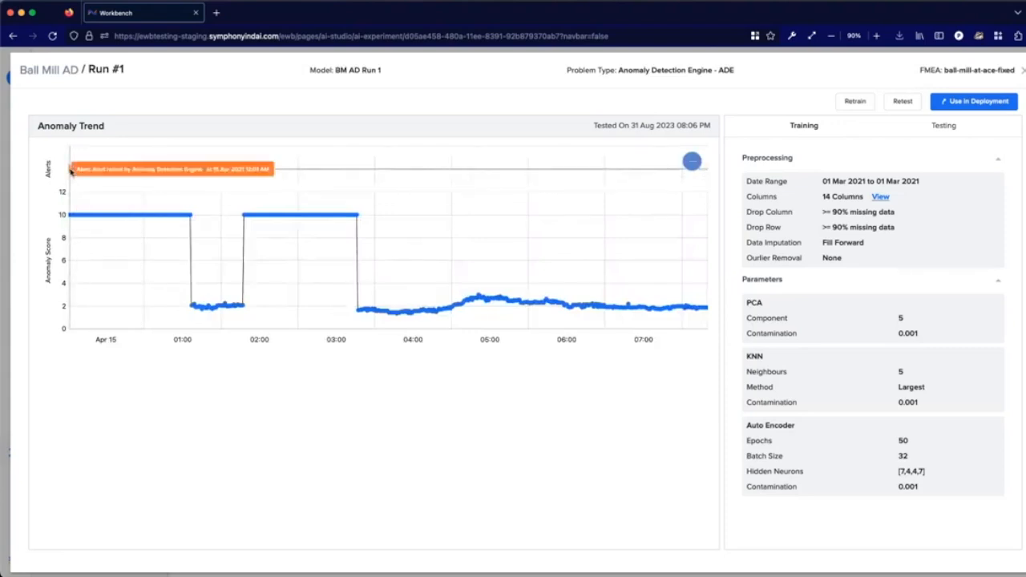
Open the moderate alert on Run #1's anomaly trend and read its cause and recommendation details.
{"action": "left_click", "coordinate": [70, 171]}
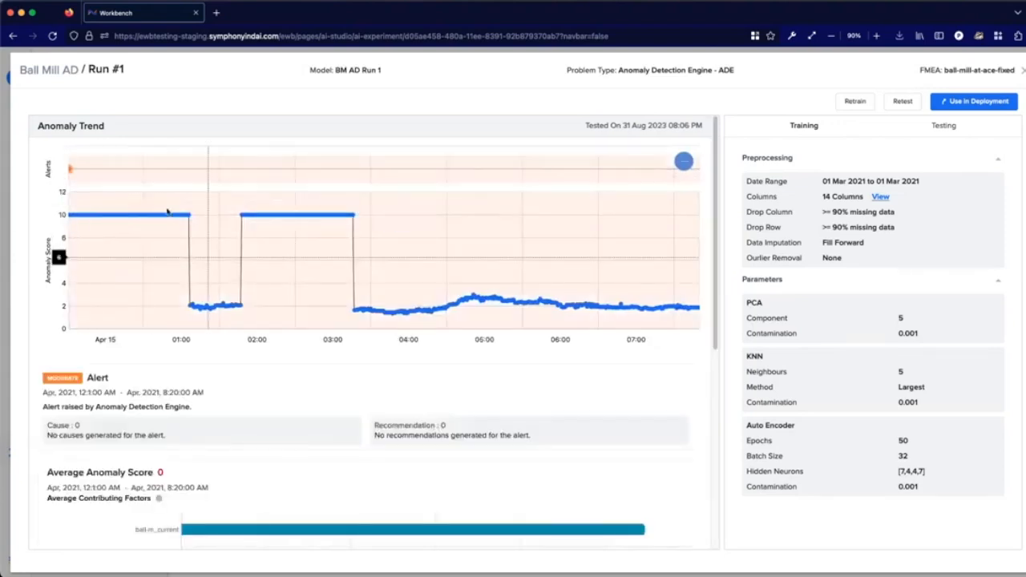
{"action": "scroll", "coordinate": [329, 294], "scroll_direction": "down", "scroll_amount": 3}
{"action": "scroll", "coordinate": [328, 294], "scroll_direction": "down", "scroll_amount": 2}
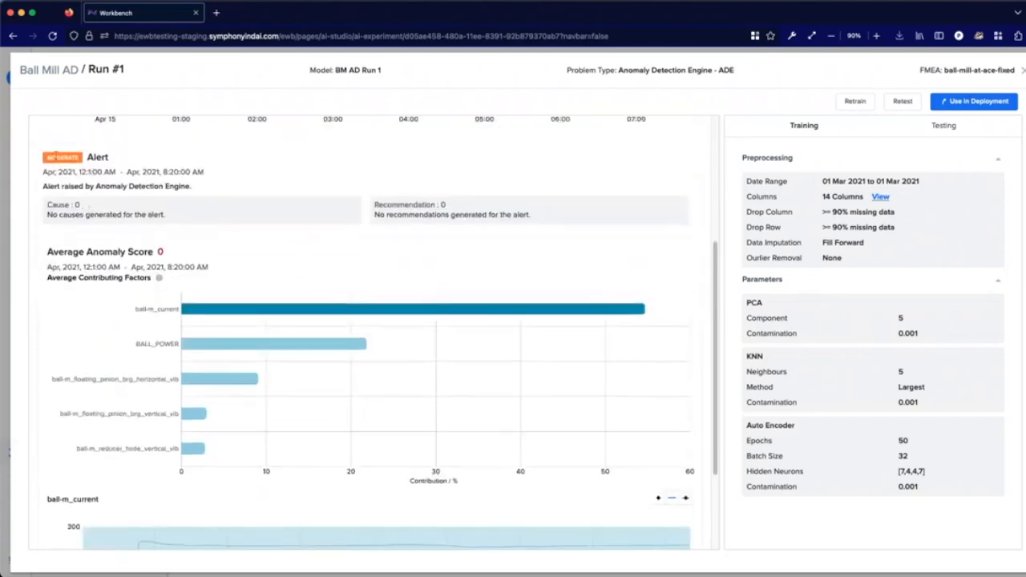
{"action": "left_click_drag", "start_coordinate": [43, 158], "coordinate": [144, 160]}
{"action": "left_click_drag", "start_coordinate": [46, 201], "coordinate": [272, 217]}
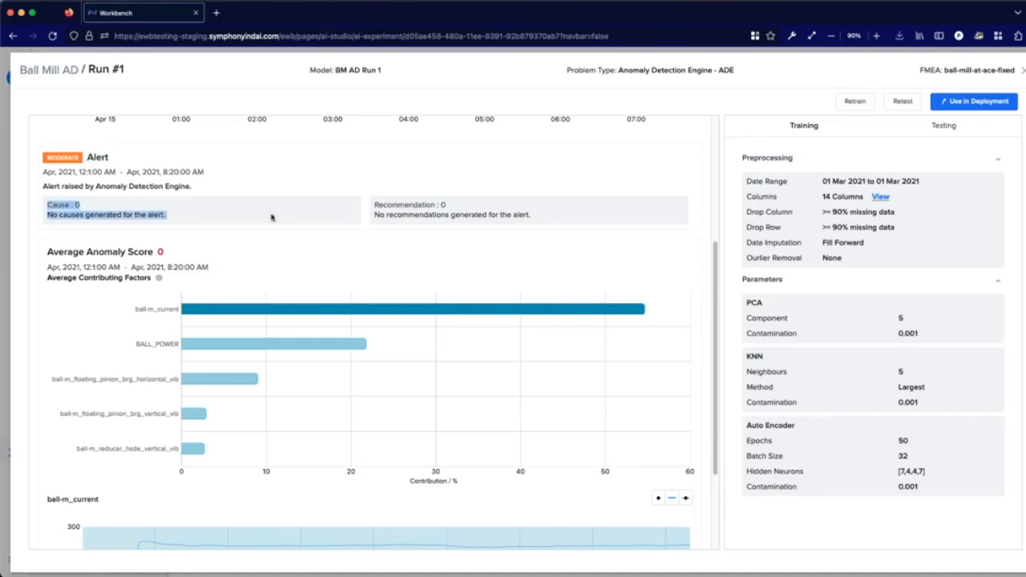
{"action": "left_click_drag", "start_coordinate": [400, 215], "coordinate": [97, 206]}
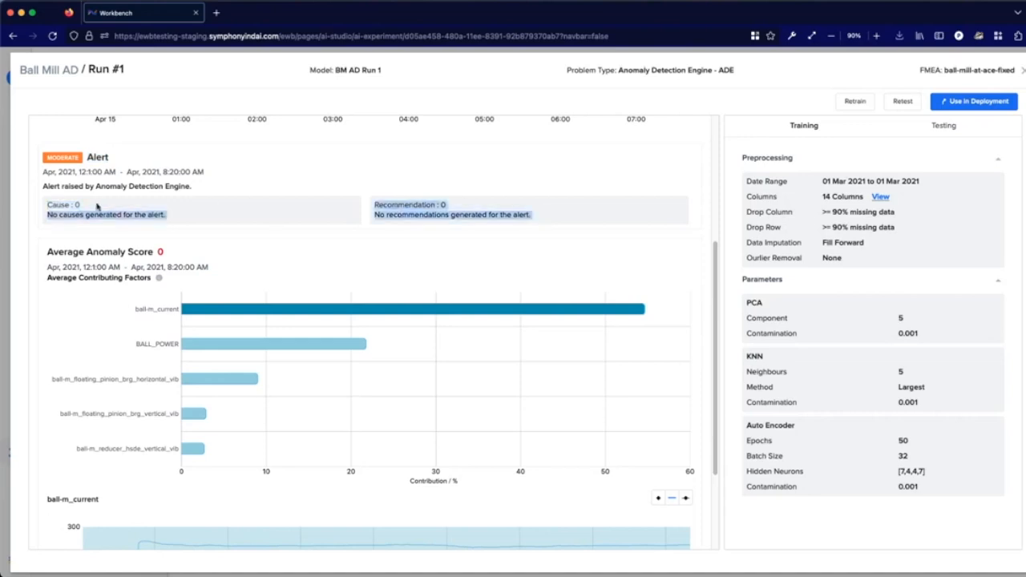
{"action": "left_click", "coordinate": [97, 206]}
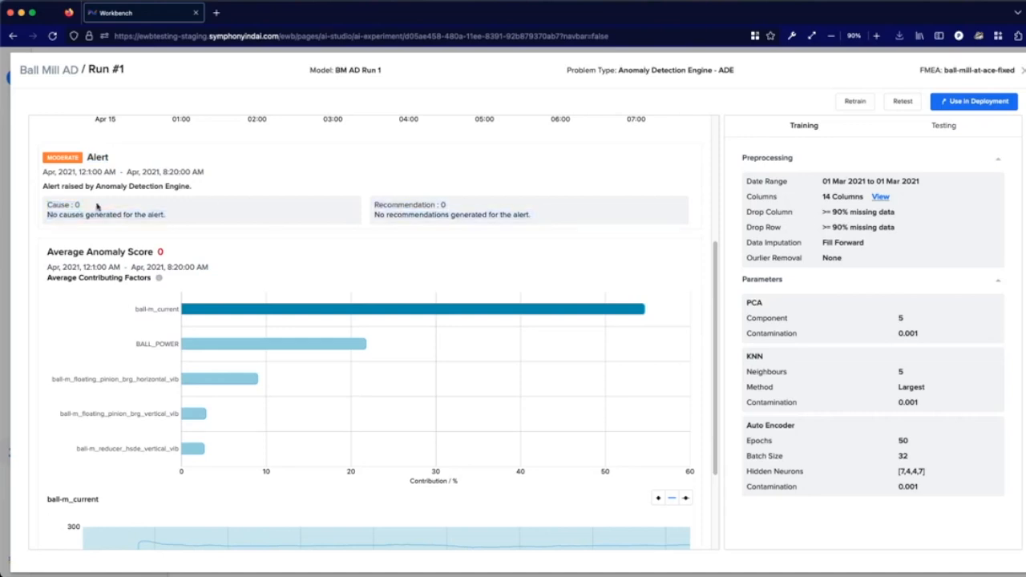
{"action": "left_click_drag", "start_coordinate": [60, 213], "coordinate": [175, 224]}
{"action": "left_click_drag", "start_coordinate": [546, 218], "coordinate": [393, 213]}
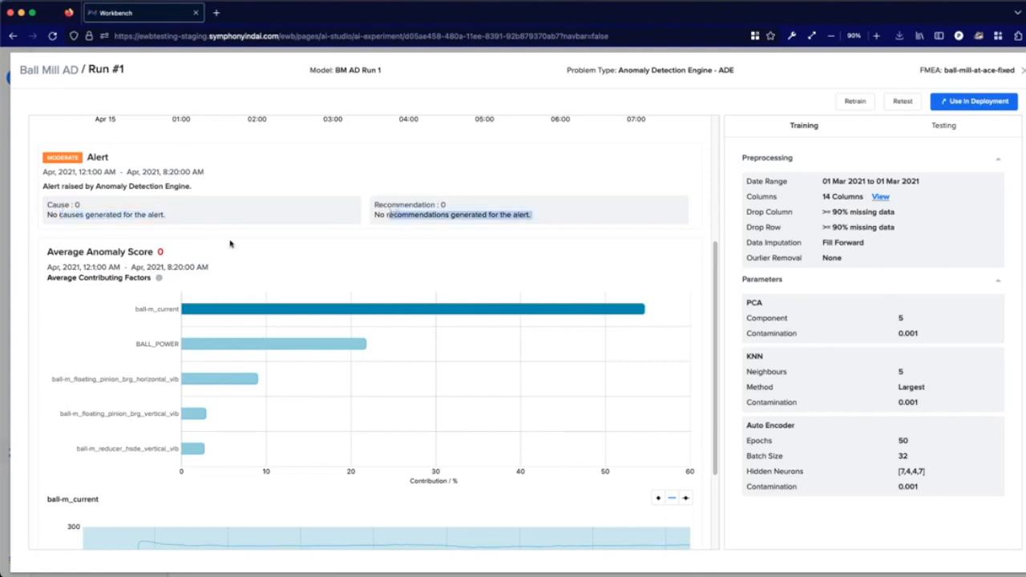
Examine Run #1's contributing factors and the BALL_POWER trend between about 01:00 and 05:00, then close the run results.
{"action": "scroll", "coordinate": [393, 214], "scroll_direction": "down", "scroll_amount": 3}
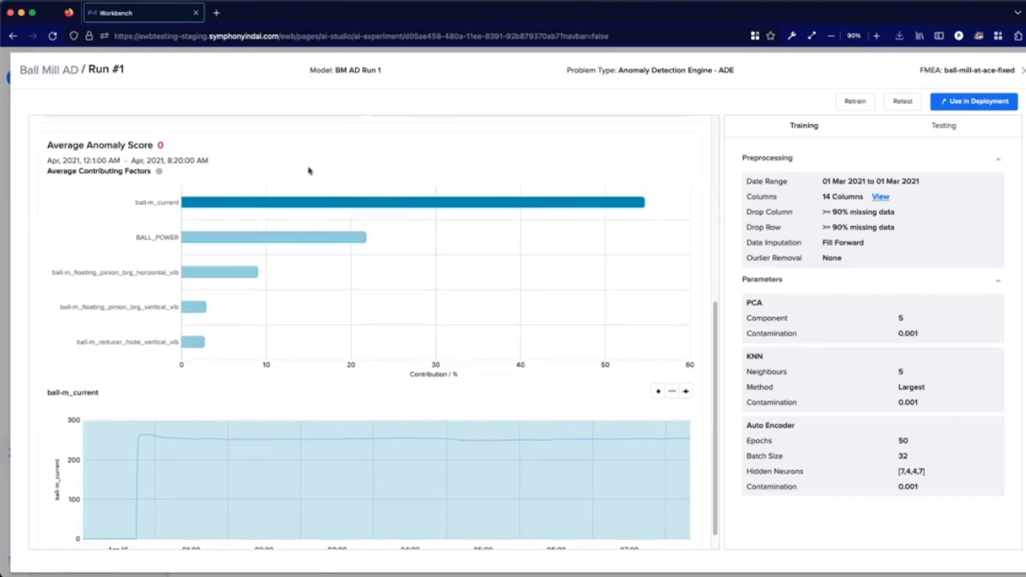
{"action": "mouse_move", "coordinate": [220, 236]}
{"action": "scroll", "coordinate": [220, 238], "scroll_direction": "down", "scroll_amount": 1}
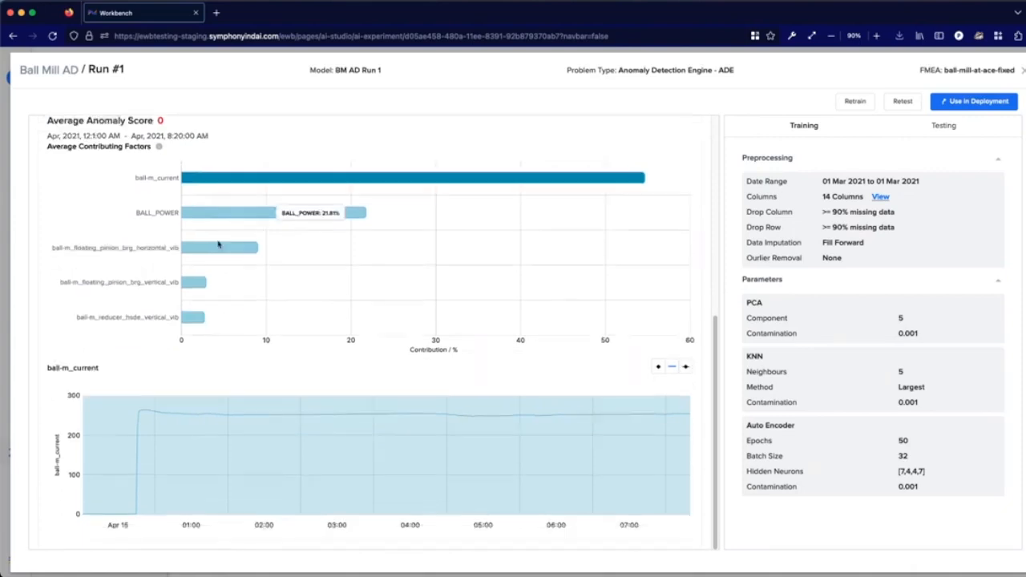
{"action": "left_click", "coordinate": [241, 213]}
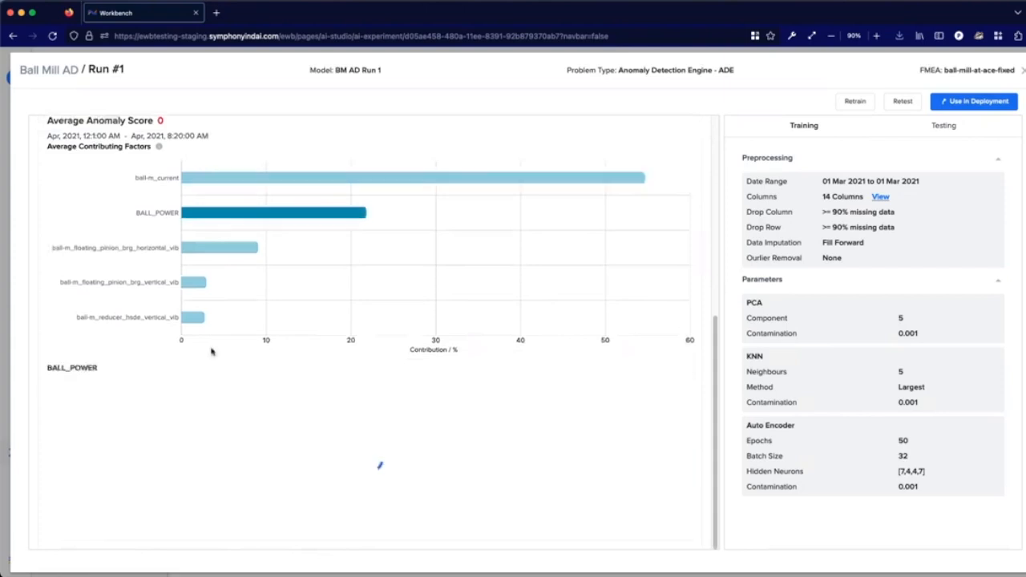
{"action": "left_click_drag", "start_coordinate": [152, 425], "coordinate": [484, 447]}
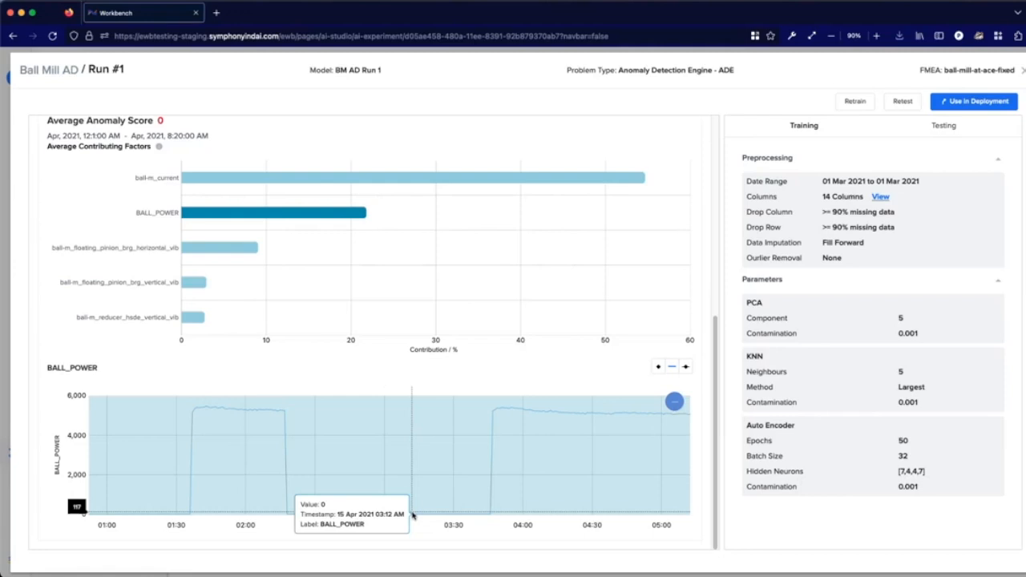
{"action": "scroll", "coordinate": [602, 442], "scroll_direction": "up", "scroll_amount": 5}
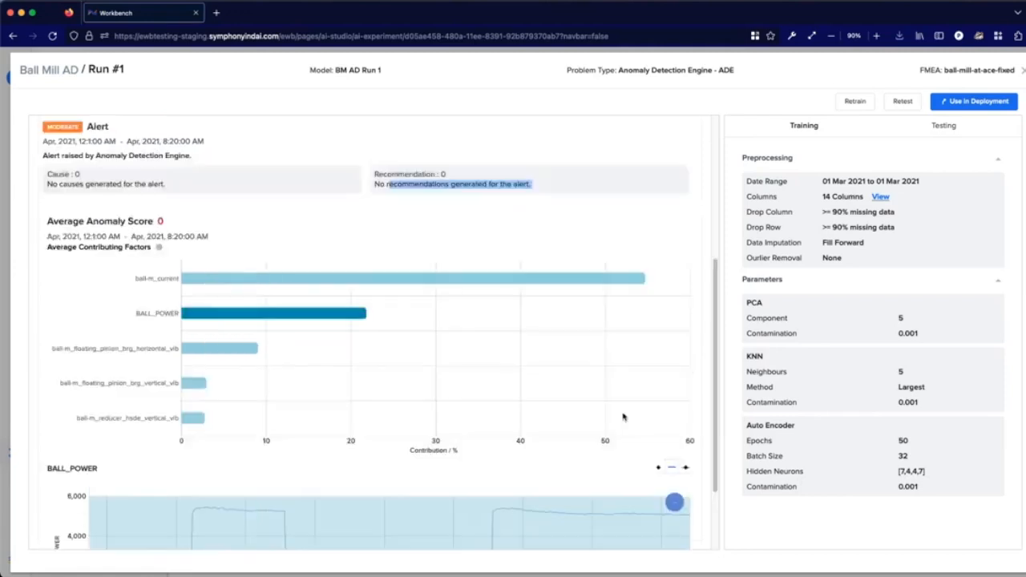
{"action": "left_click", "coordinate": [555, 409]}
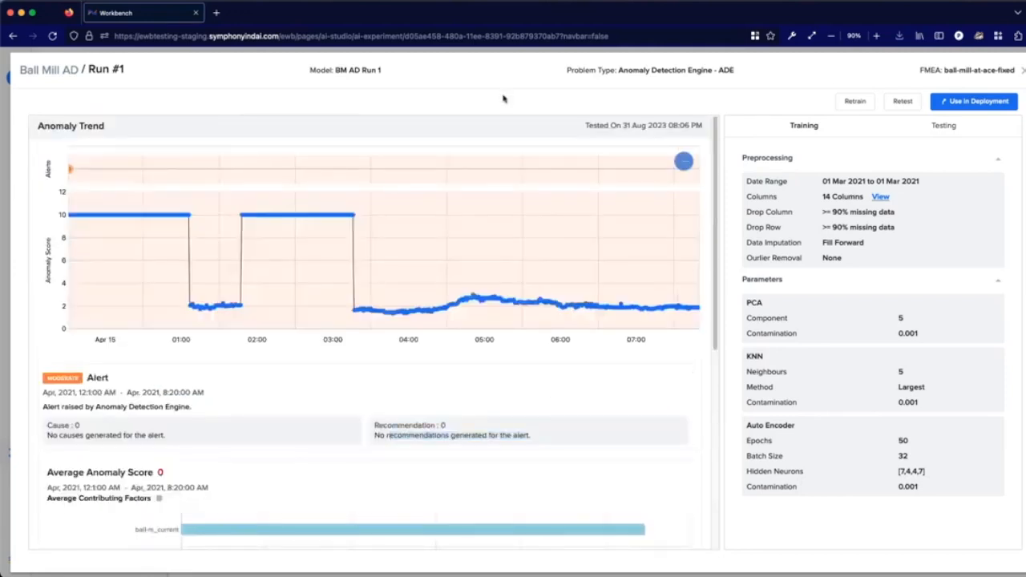
{"action": "left_click", "coordinate": [1019, 72]}
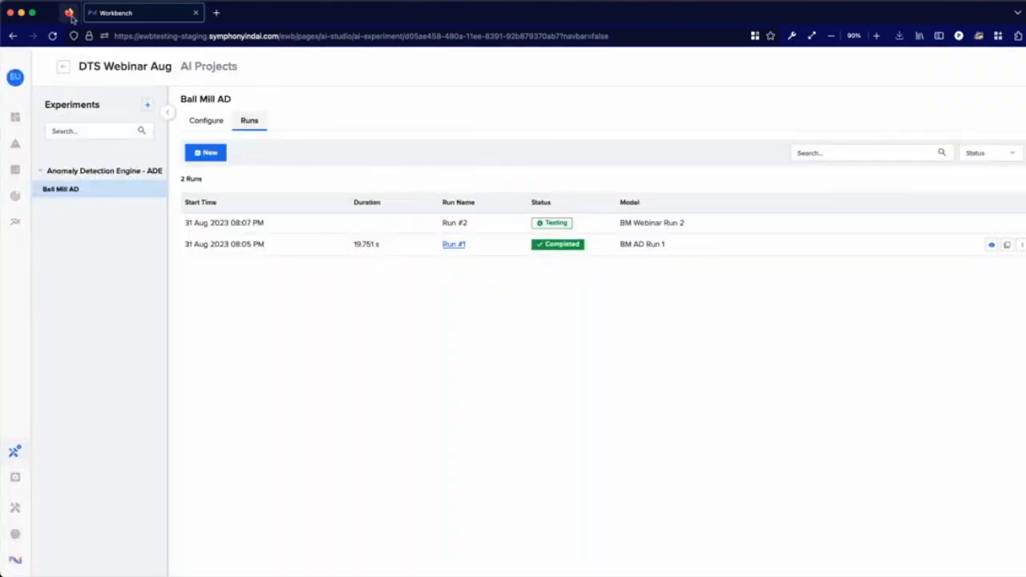
Refresh the Ball Mill AD runs list and open the results of Run #2.
{"action": "left_click", "coordinate": [212, 121]}
{"action": "left_click", "coordinate": [249, 123]}
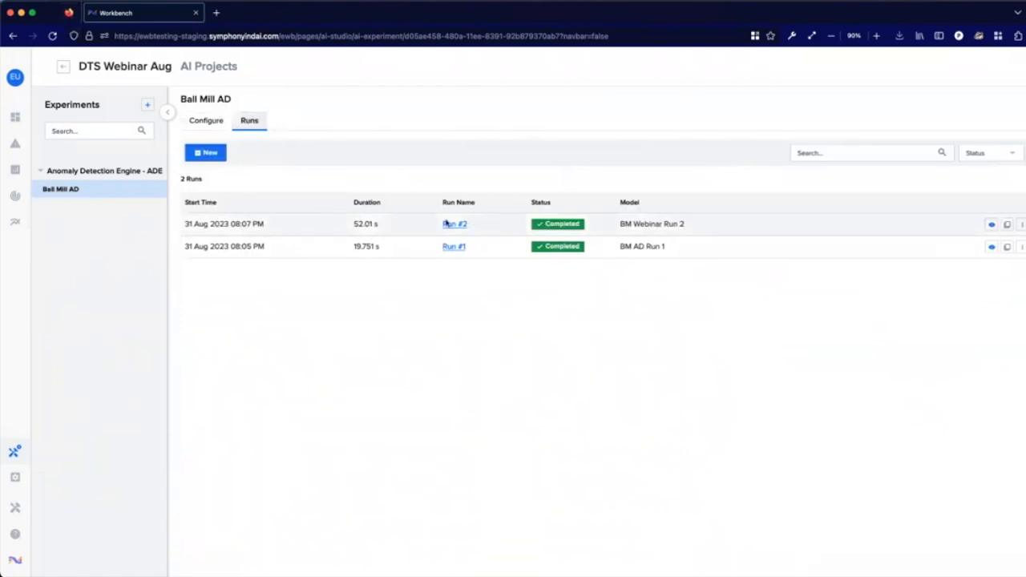
{"action": "left_click", "coordinate": [450, 223]}
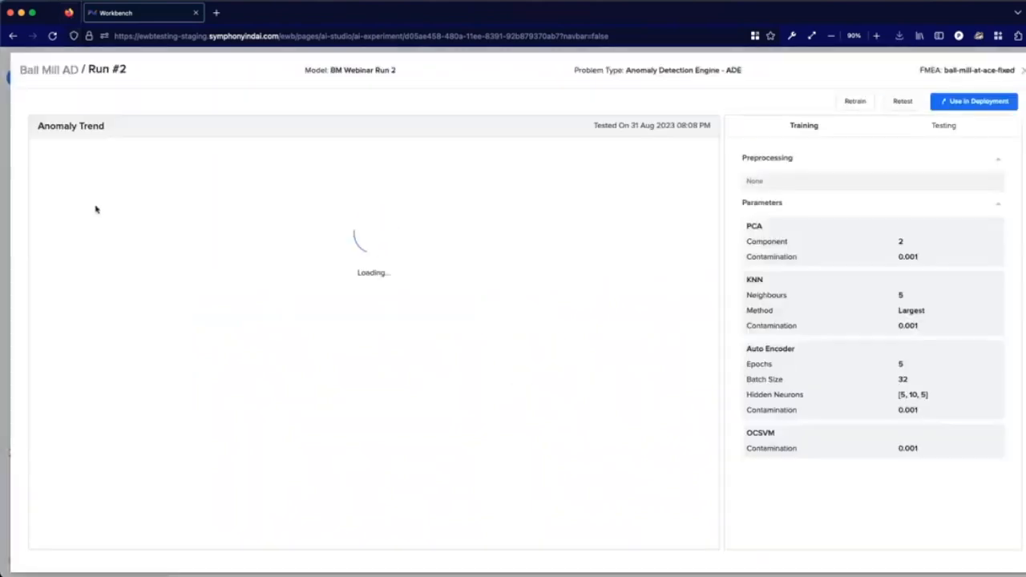
Open the alert on Run #2's anomaly trend, examine its average contributing factors, and close the run results.
{"action": "left_click", "coordinate": [72, 169]}
{"action": "scroll", "coordinate": [247, 296], "scroll_direction": "down", "scroll_amount": 3}
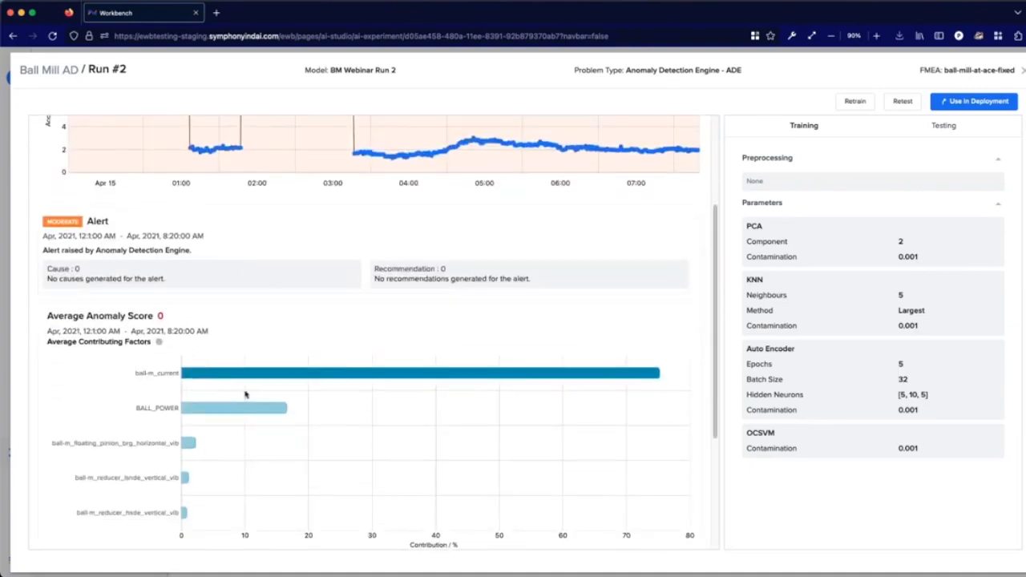
{"action": "scroll", "coordinate": [247, 391], "scroll_direction": "down", "scroll_amount": 2}
{"action": "scroll", "coordinate": [260, 361], "scroll_direction": "down", "scroll_amount": 1}
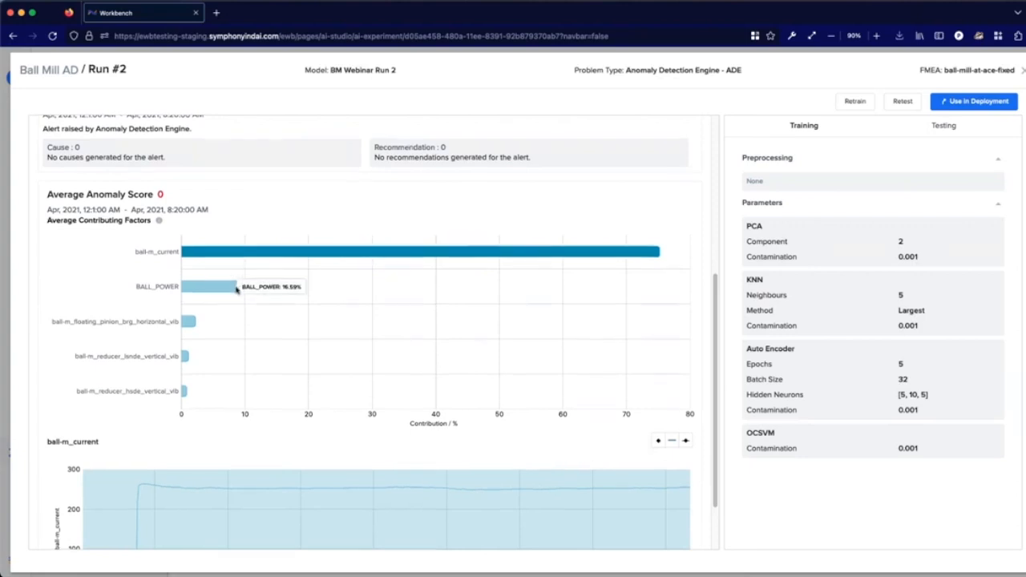
{"action": "scroll", "coordinate": [228, 274], "scroll_direction": "down", "scroll_amount": 1}
{"action": "scroll", "coordinate": [641, 207], "scroll_direction": "up", "scroll_amount": 5}
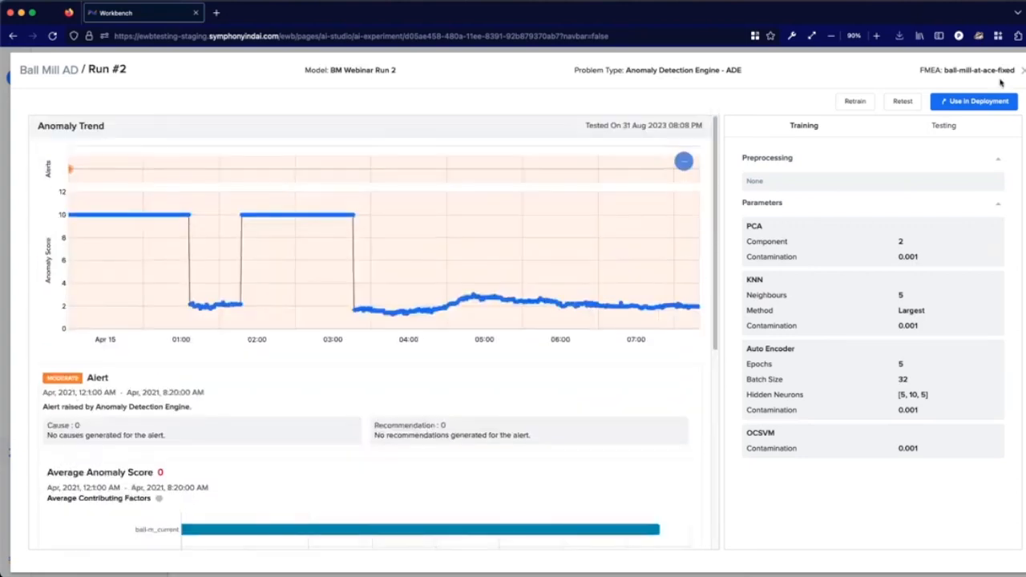
{"action": "left_click", "coordinate": [1022, 70]}
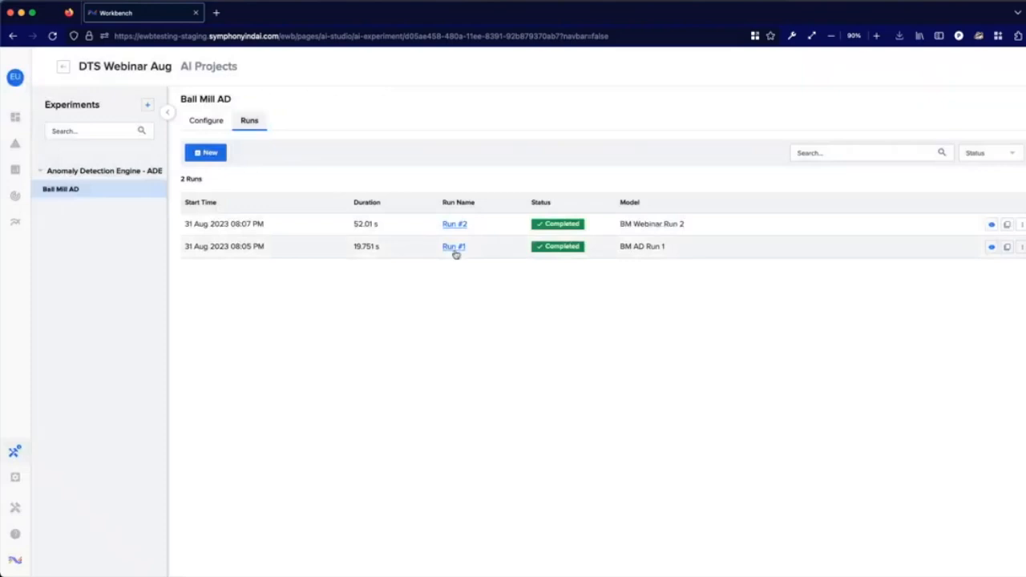
Open Run #1 and review job-test-e2e and test-analytic-nf-23, including the latter's deployments, as replacement targets for its model, then close the list.
{"action": "left_click", "coordinate": [454, 248]}
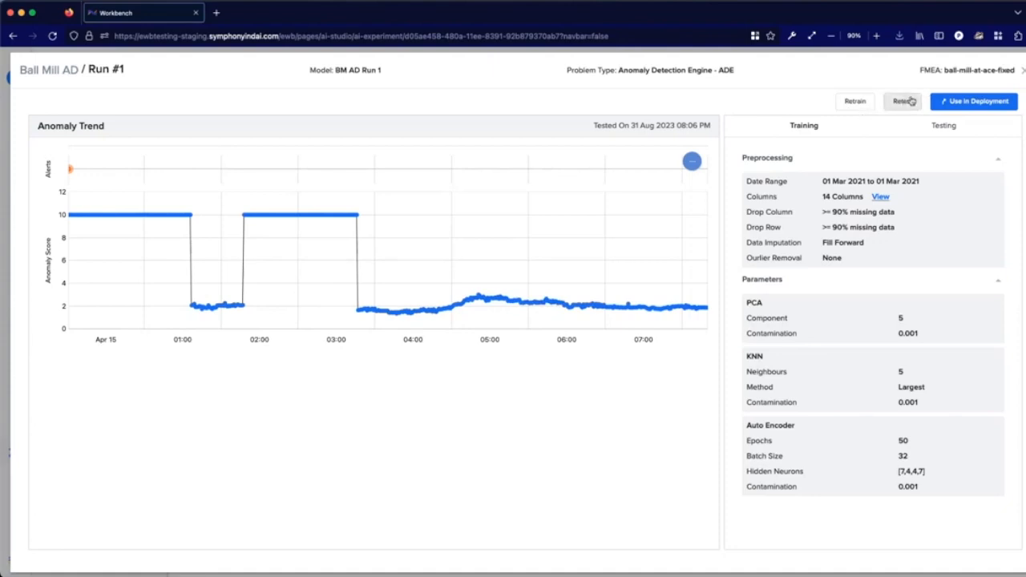
{"action": "left_click", "coordinate": [976, 102]}
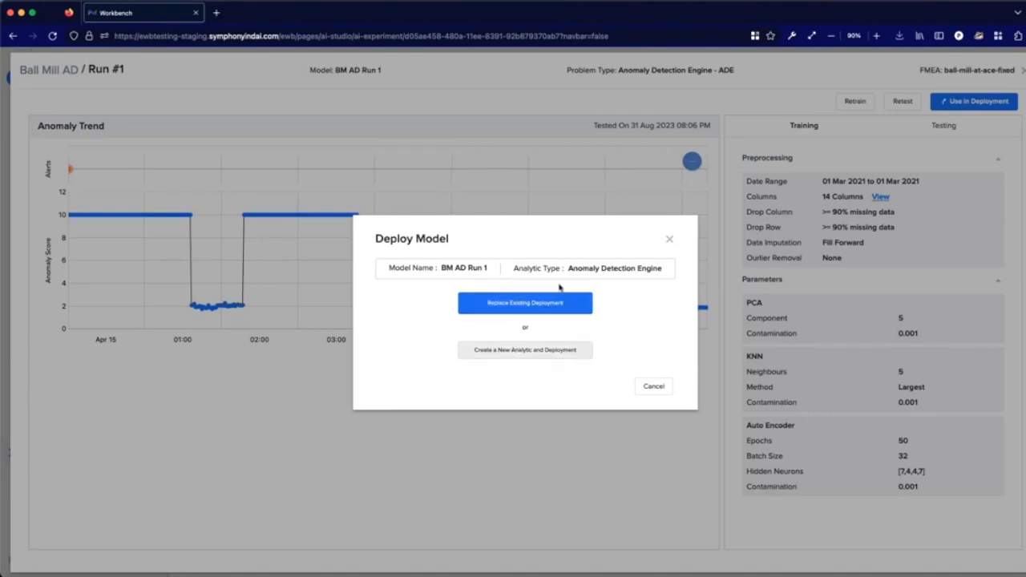
{"action": "left_click", "coordinate": [519, 304]}
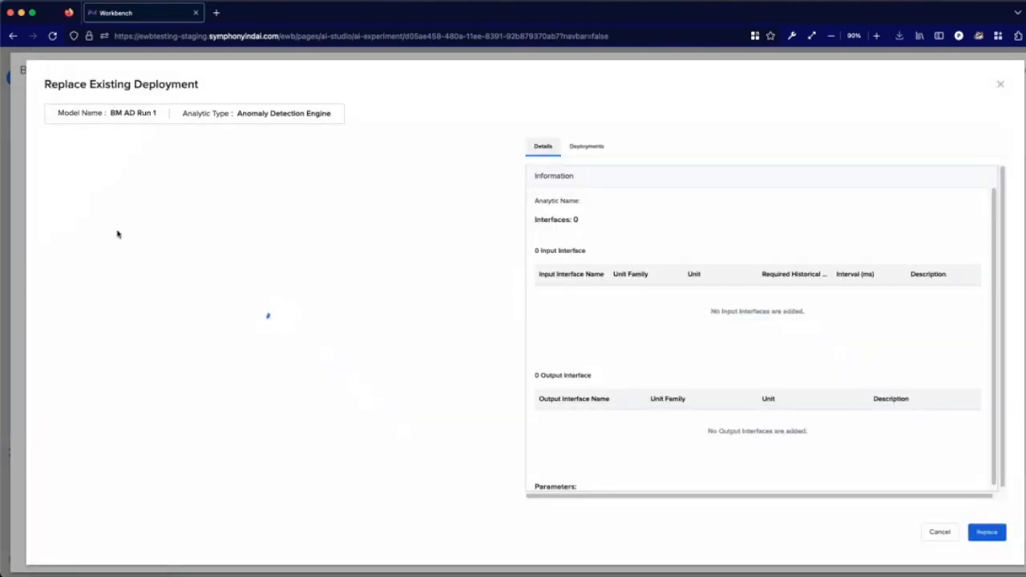
{"action": "scroll", "coordinate": [120, 235], "scroll_direction": "down", "scroll_amount": 1}
{"action": "left_click", "coordinate": [101, 251]}
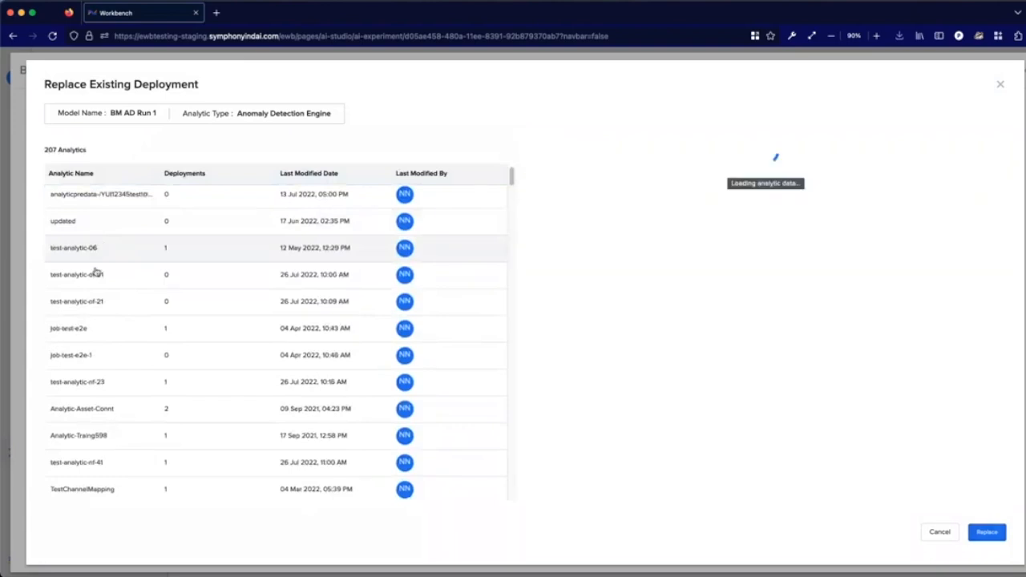
{"action": "left_click", "coordinate": [90, 336]}
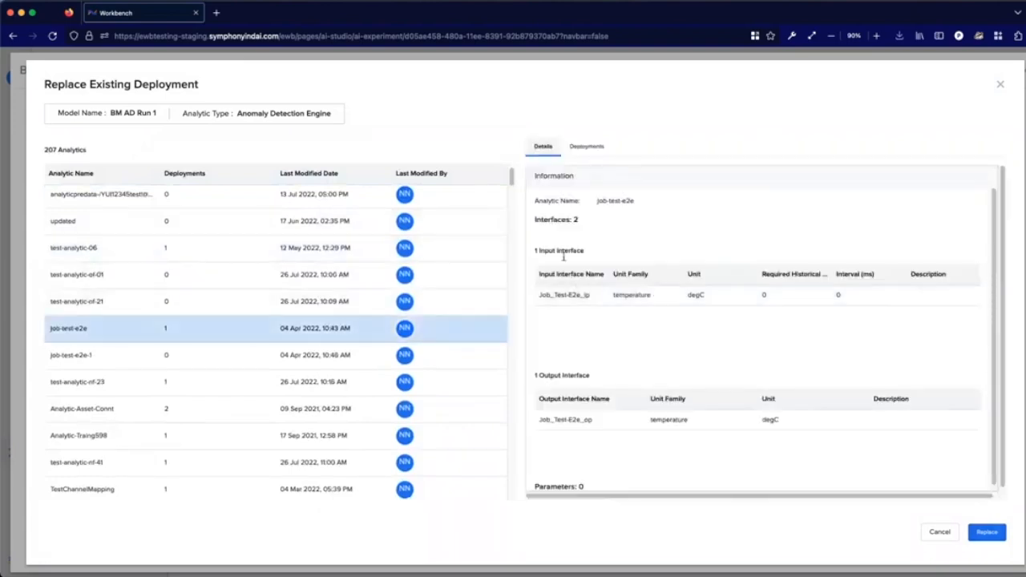
{"action": "left_click", "coordinate": [92, 398]}
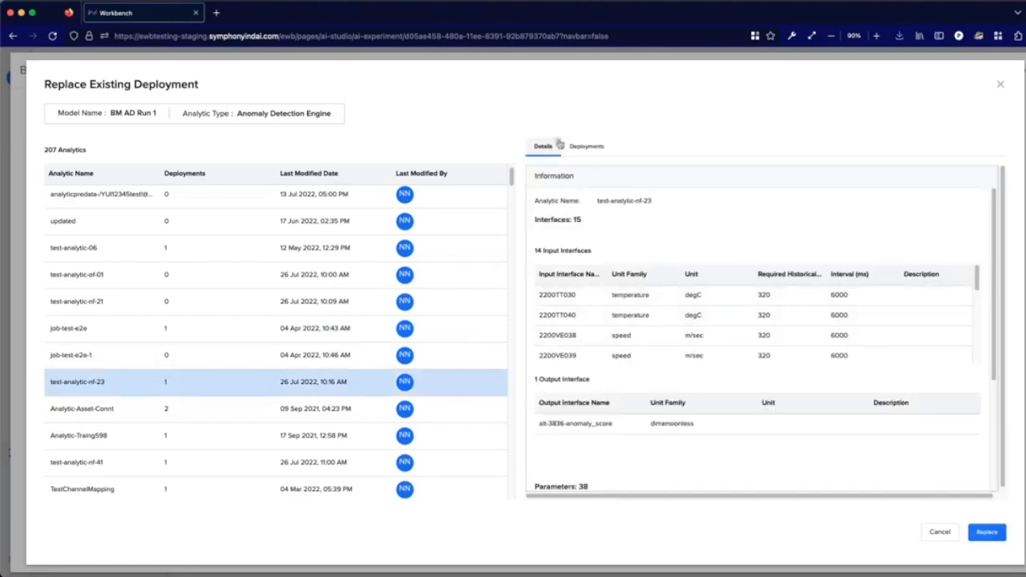
{"action": "left_click", "coordinate": [596, 152]}
{"action": "left_click", "coordinate": [852, 248]}
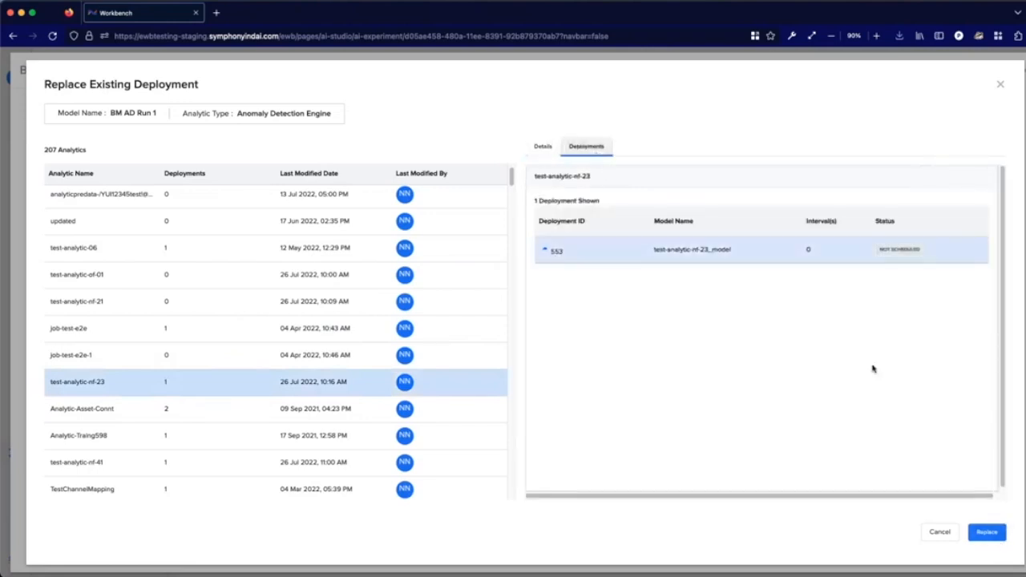
{"action": "left_click", "coordinate": [1001, 83]}
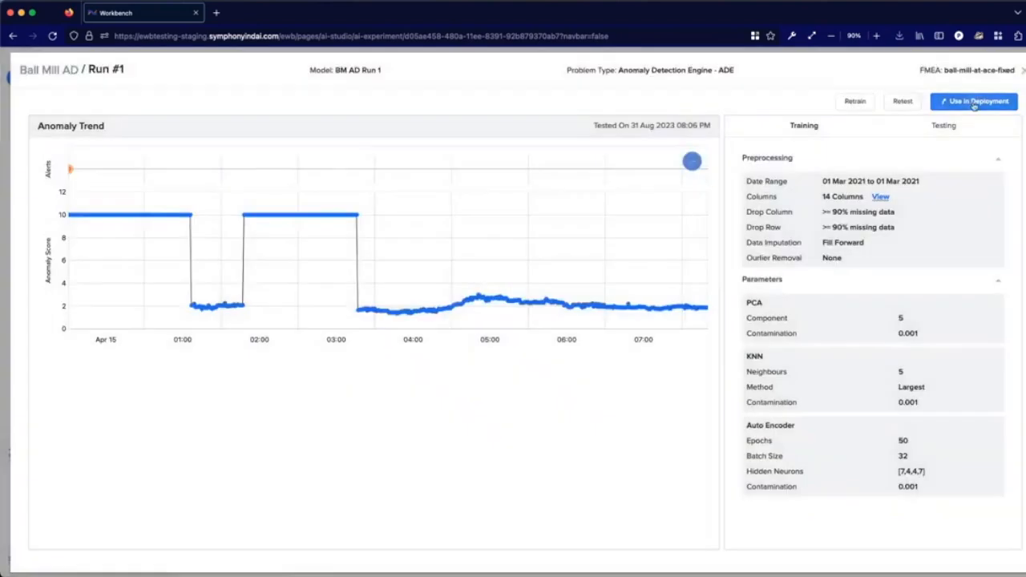
Start a new analytic and deployment for BM AD Run 1 and review the input feature mappings, including the channel options for BALL_POWER.
{"action": "left_click", "coordinate": [974, 101]}
{"action": "left_click", "coordinate": [533, 350]}
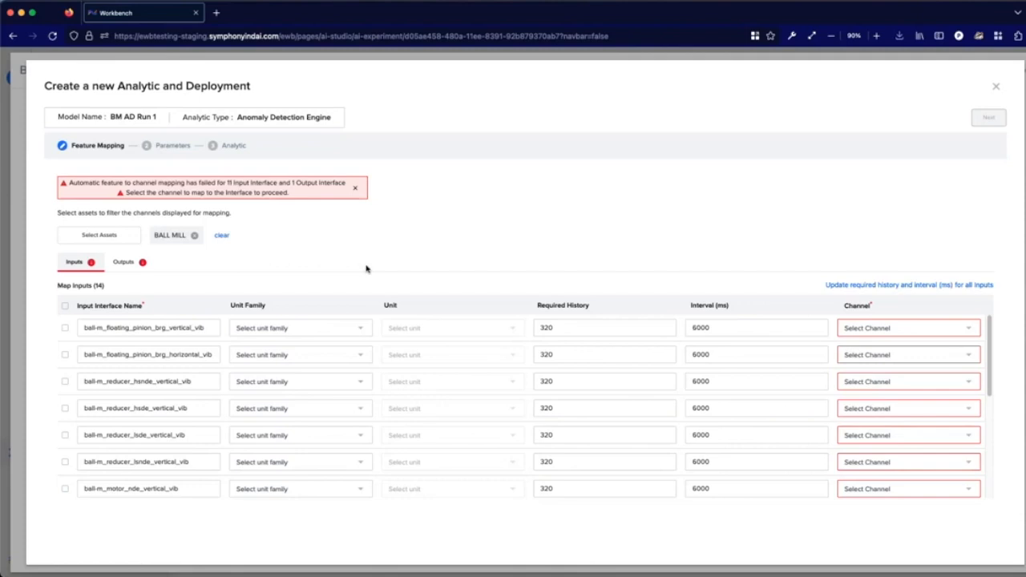
{"action": "scroll", "coordinate": [559, 317], "scroll_direction": "down", "scroll_amount": 3}
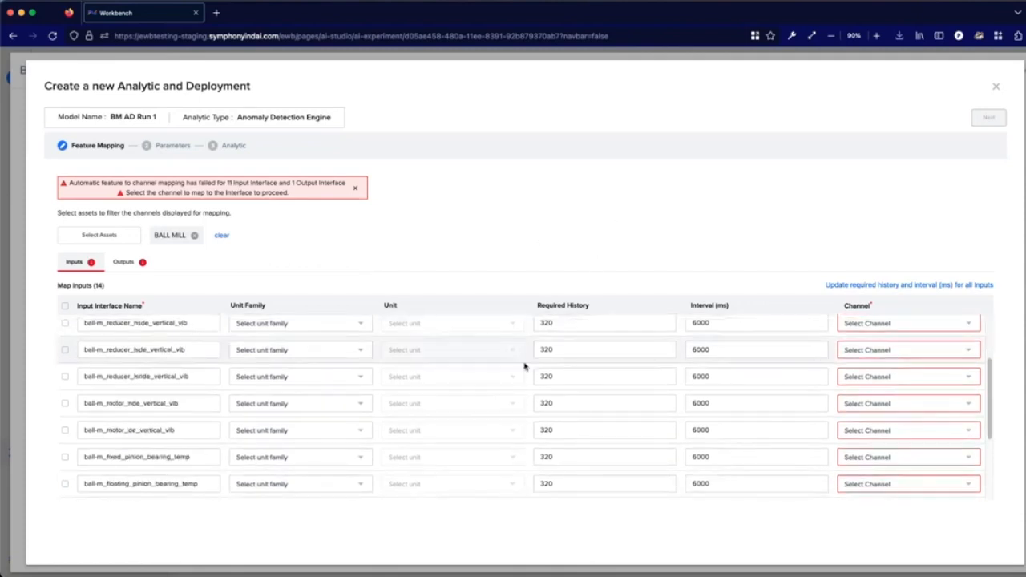
{"action": "scroll", "coordinate": [524, 366], "scroll_direction": "down", "scroll_amount": 5}
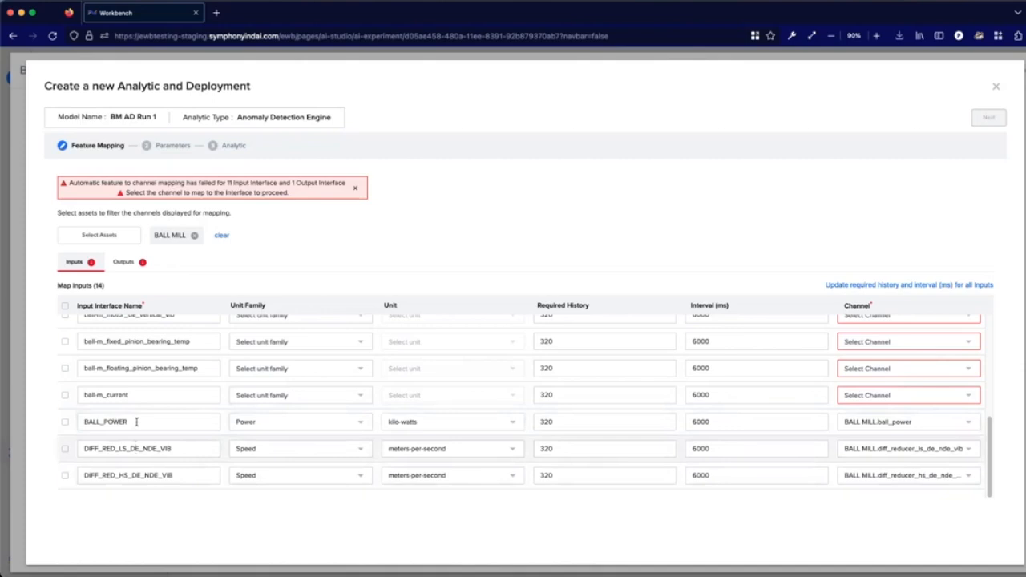
{"action": "left_click", "coordinate": [959, 428]}
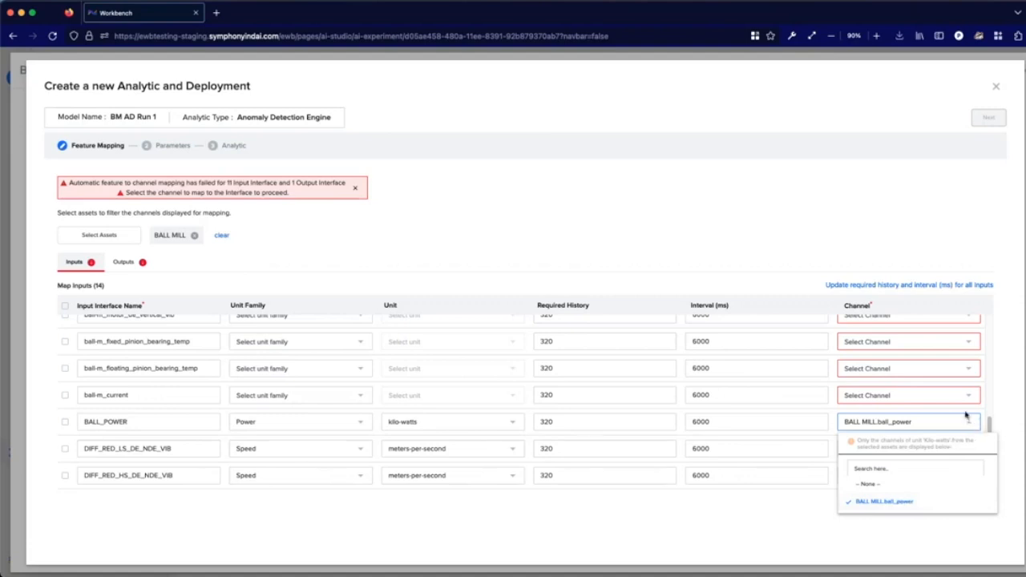
{"action": "left_click", "coordinate": [809, 442]}
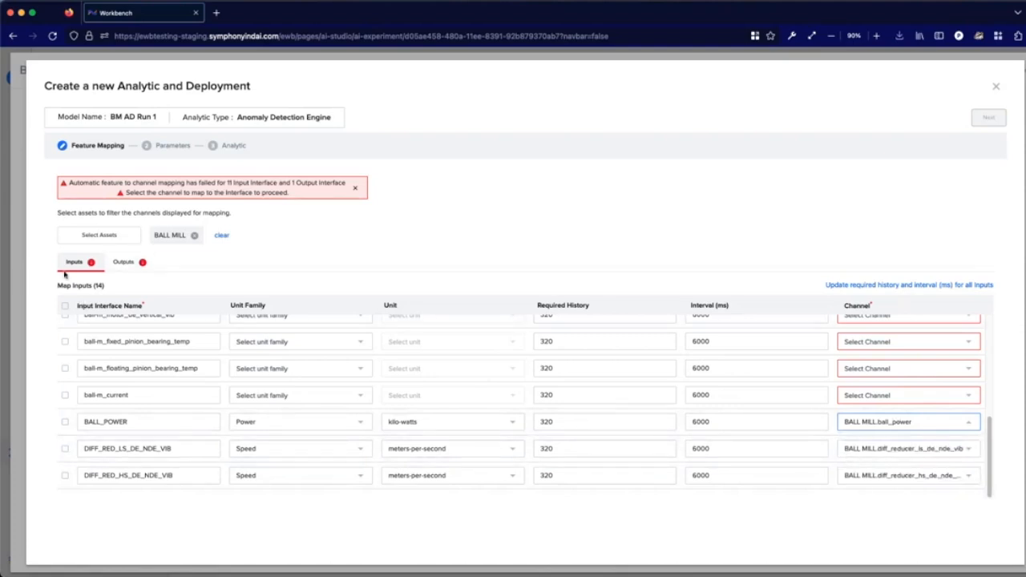
Search the available channels for the ball-m_floating_pinion_brg_vertical_vib input and map it to BALL MILL._goodness.
{"action": "scroll", "coordinate": [536, 419], "scroll_direction": "up", "scroll_amount": 10}
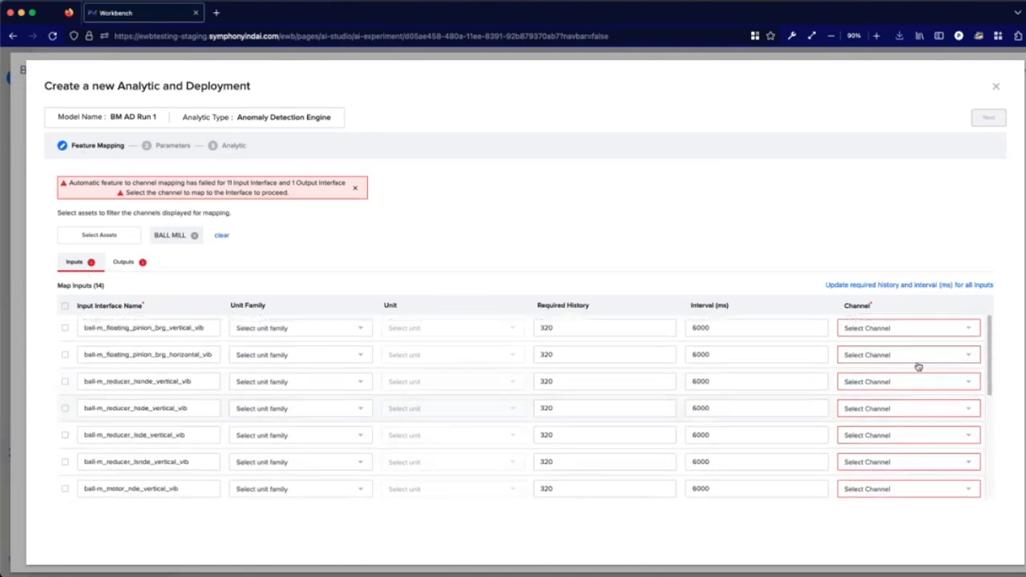
{"action": "left_click", "coordinate": [937, 332]}
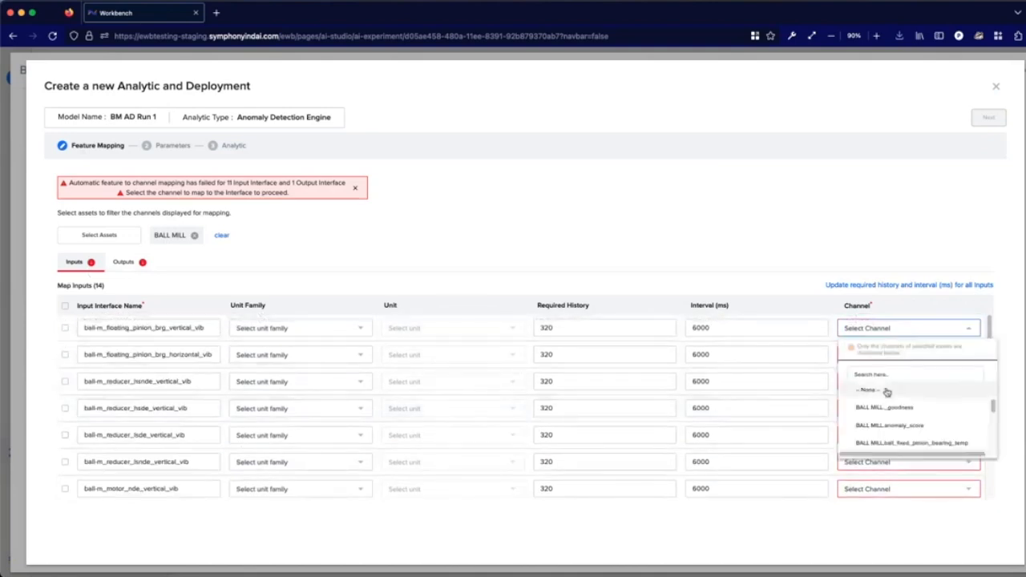
{"action": "left_click", "coordinate": [885, 376]}
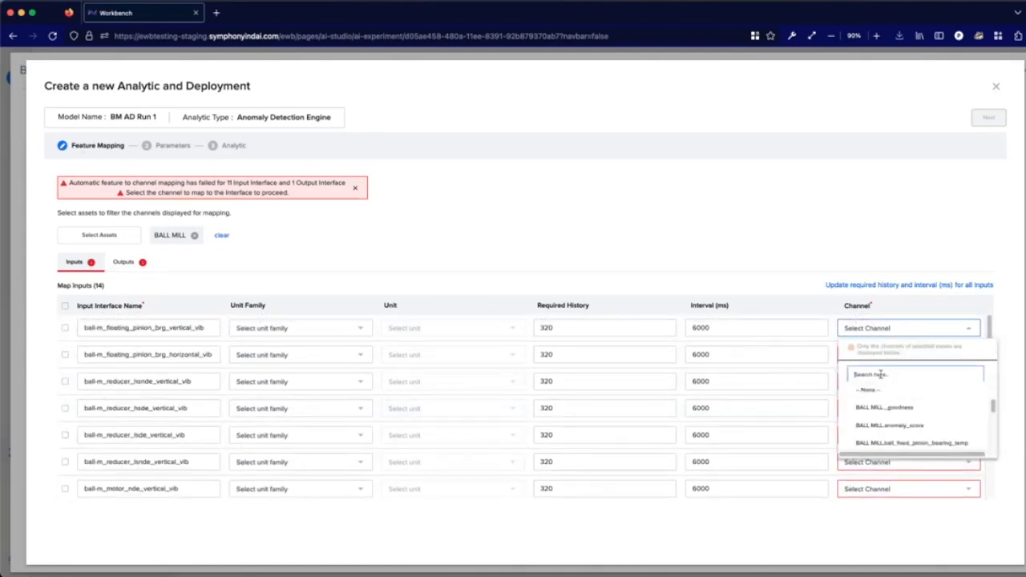
{"action": "key", "text": "super+space"}
{"action": "key", "text": "Escape"}
{"action": "type", "text": "b"}
{"action": "scroll", "coordinate": [980, 431], "scroll_direction": "down", "scroll_amount": 1}
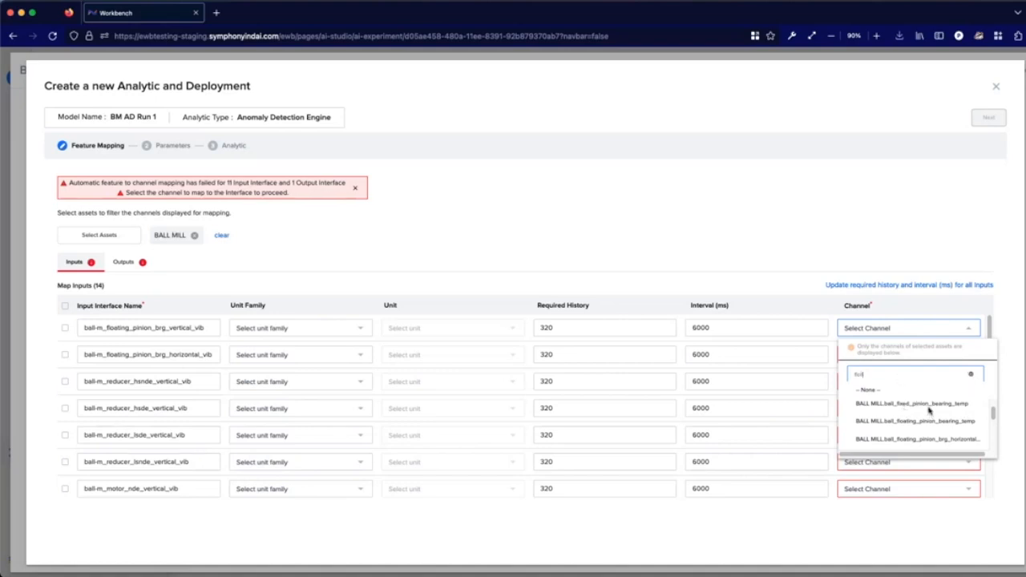
{"action": "scroll", "coordinate": [941, 433], "scroll_direction": "down", "scroll_amount": 1}
{"action": "scroll", "coordinate": [932, 420], "scroll_direction": "down", "scroll_amount": 1}
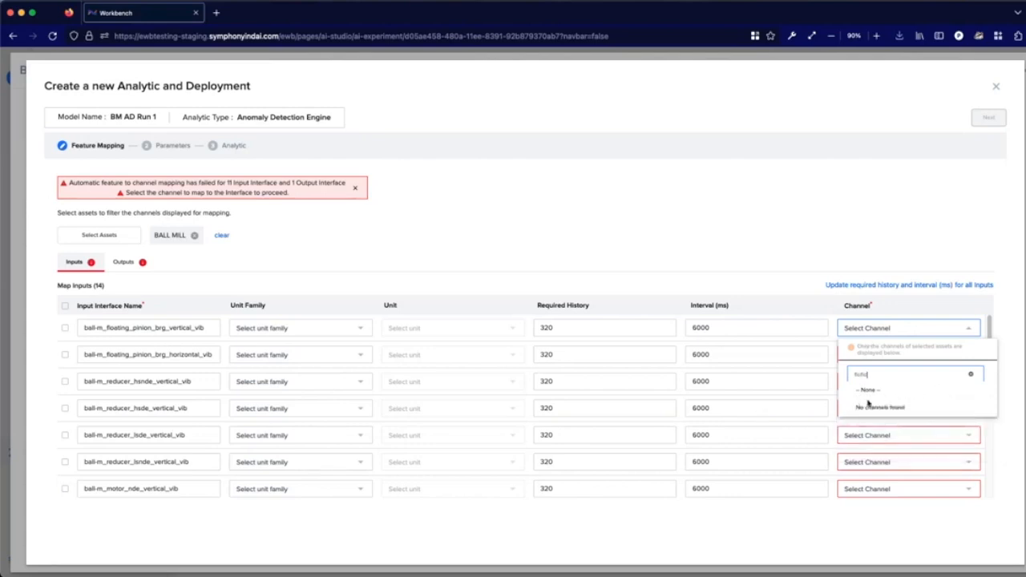
{"action": "type", "text": "a"}
{"action": "type", "text": "l"}
{"action": "type", "text": "in"}
{"action": "left_click", "coordinate": [366, 335]}
{"action": "left_click", "coordinate": [883, 408]}
{"action": "left_click", "coordinate": [756, 408]}
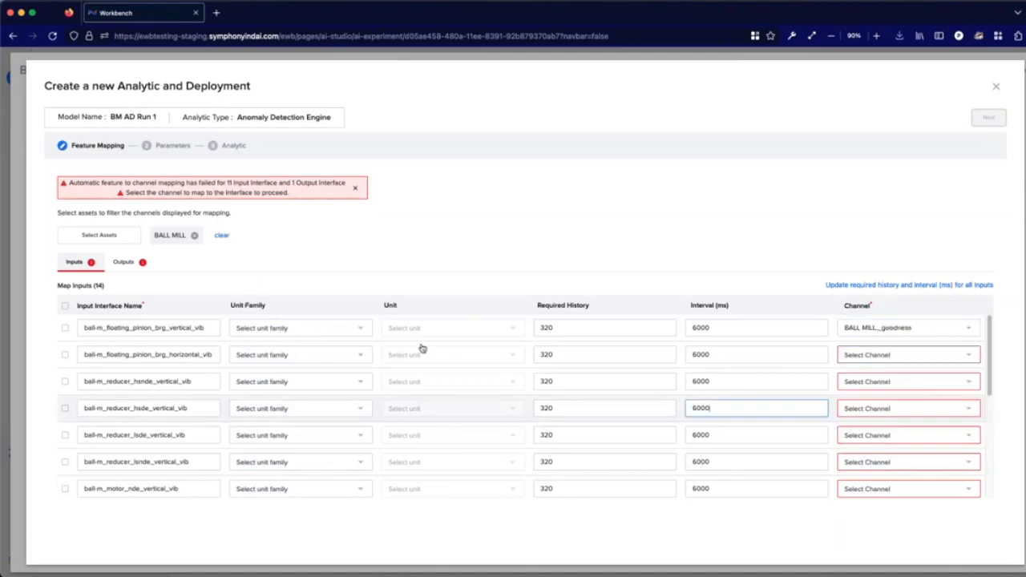
Review the unit family options for the ball-m_floating_pinion_brg_vertical_vib input and close the list without choosing one.
{"action": "left_click", "coordinate": [907, 408]}
{"action": "left_click", "coordinate": [371, 332]}
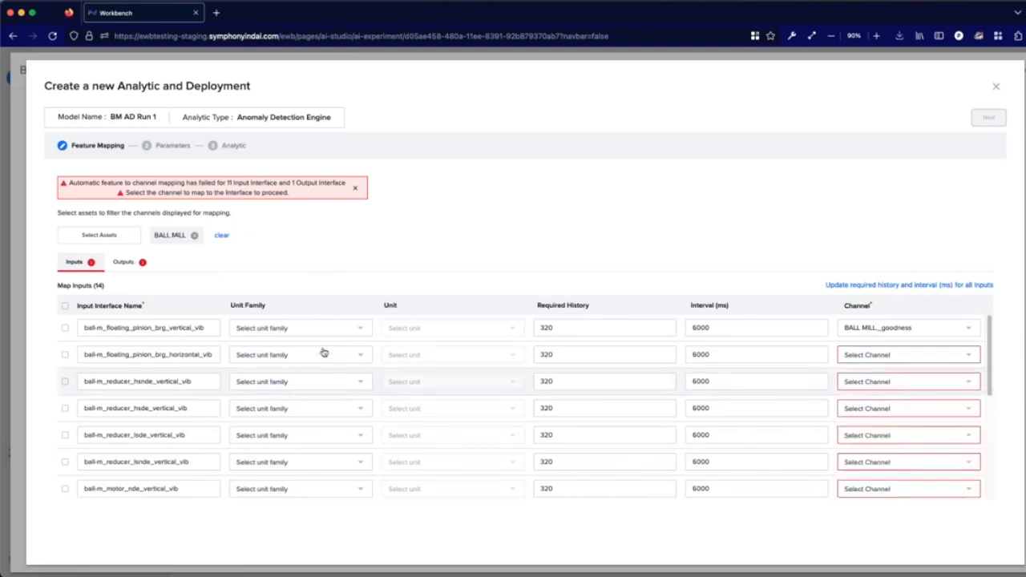
{"action": "left_click", "coordinate": [365, 331]}
{"action": "left_click", "coordinate": [401, 510]}
{"action": "left_click", "coordinate": [366, 335]}
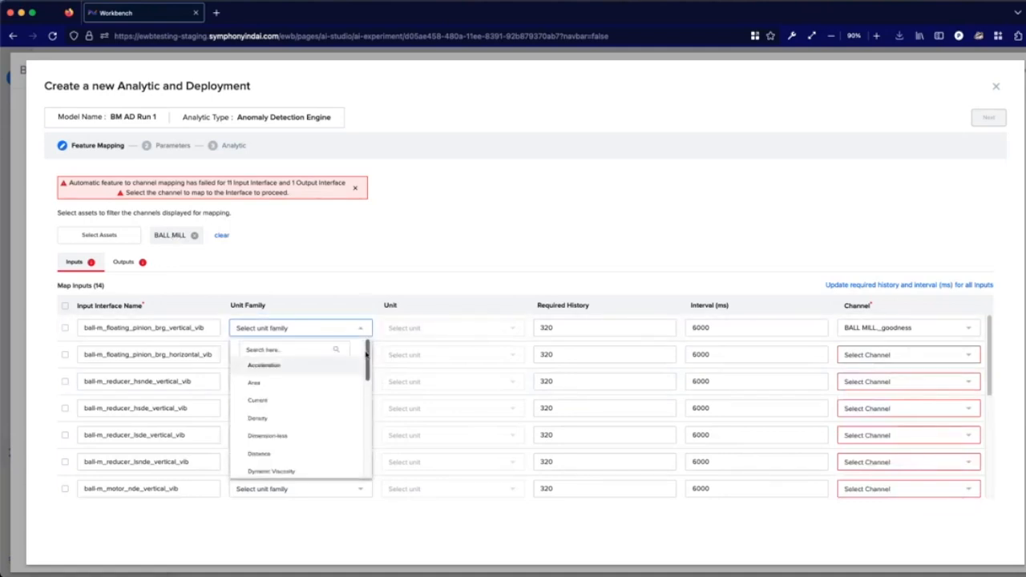
{"action": "mouse_move", "coordinate": [367, 357]}
{"action": "left_mouse_down"}
{"action": "mouse_move", "coordinate": [364, 384]}
{"action": "mouse_move", "coordinate": [365, 351]}
{"action": "left_mouse_up"}
{"action": "left_click", "coordinate": [324, 278]}
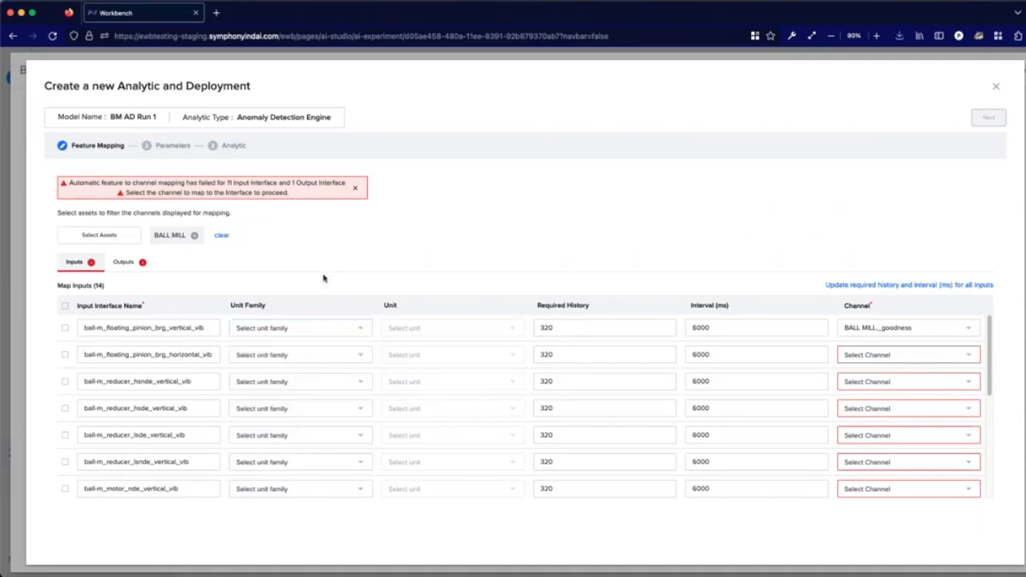
Map the anomaly_score output to the BALL MILL.anomaly_score channel, and close the new analytic and deployment setup without proceeding.
{"action": "left_click", "coordinate": [122, 263]}
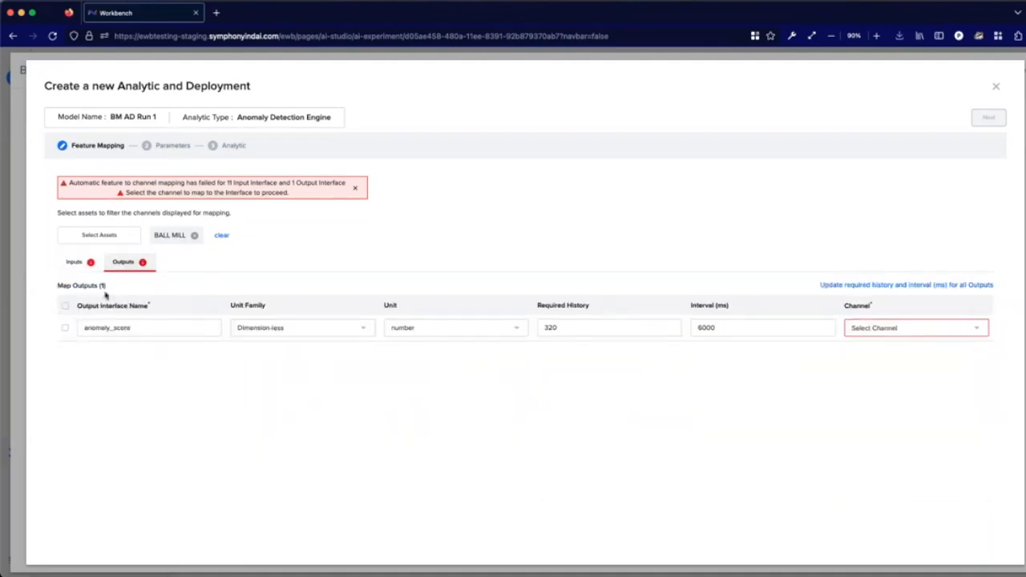
{"action": "double_click", "coordinate": [140, 327]}
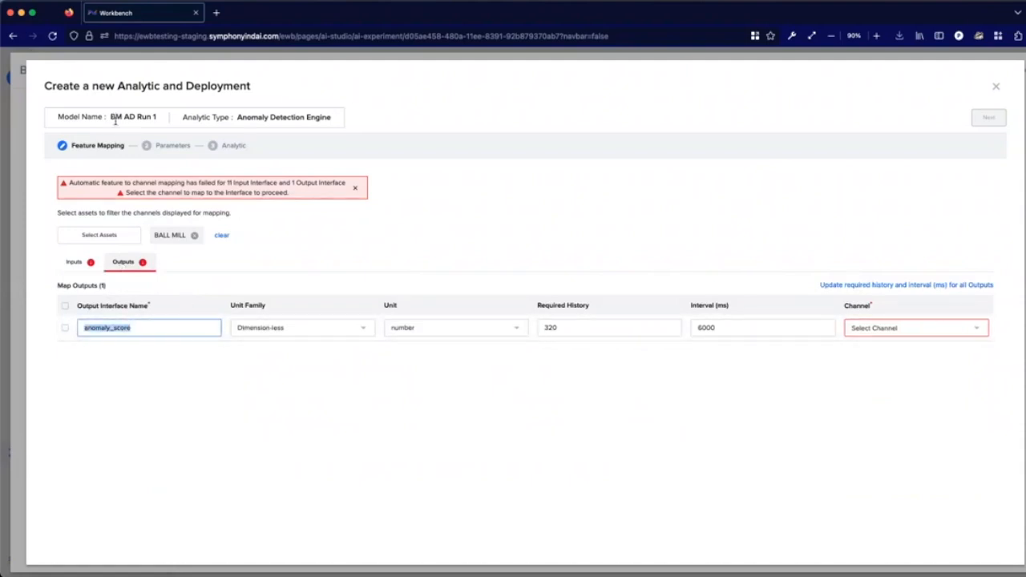
{"action": "left_click_drag", "start_coordinate": [238, 117], "coordinate": [306, 119]}
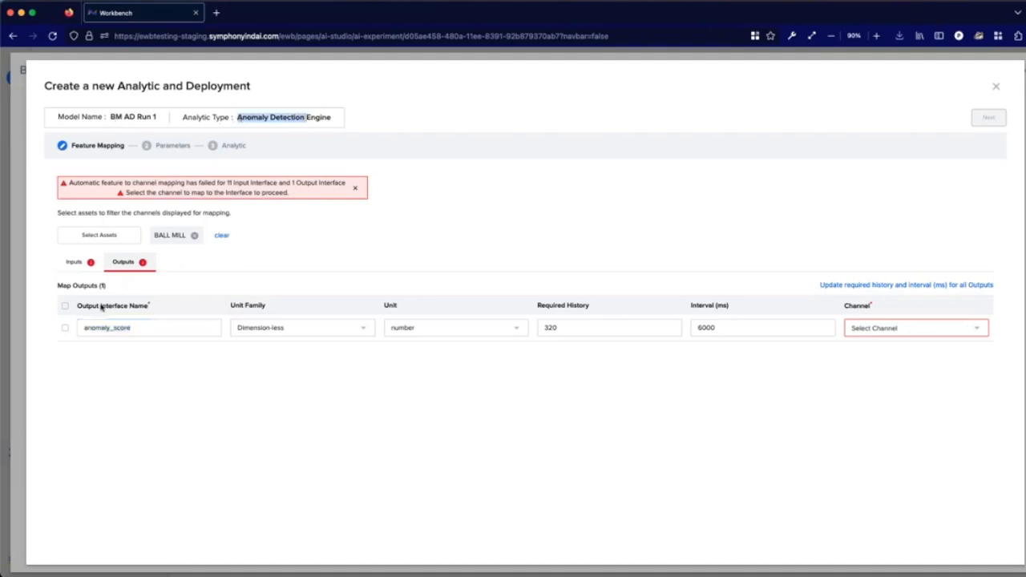
{"action": "left_click", "coordinate": [970, 330]}
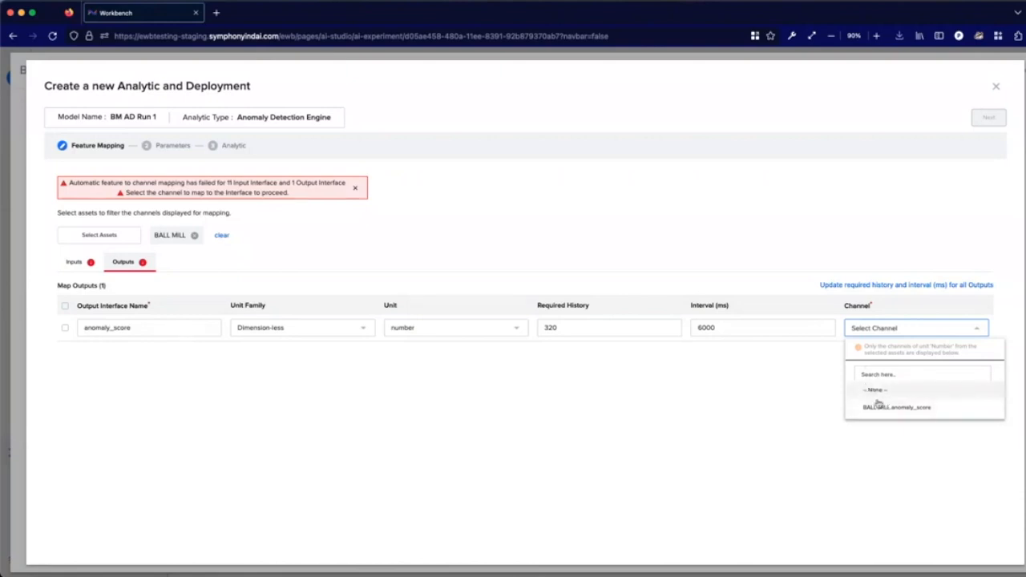
{"action": "left_click", "coordinate": [881, 408]}
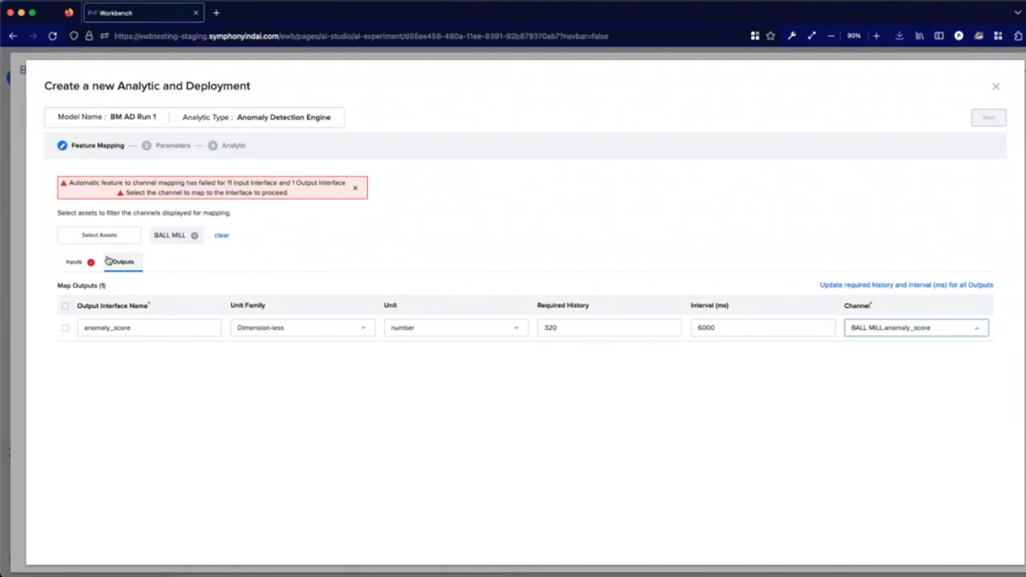
{"action": "left_click", "coordinate": [79, 262]}
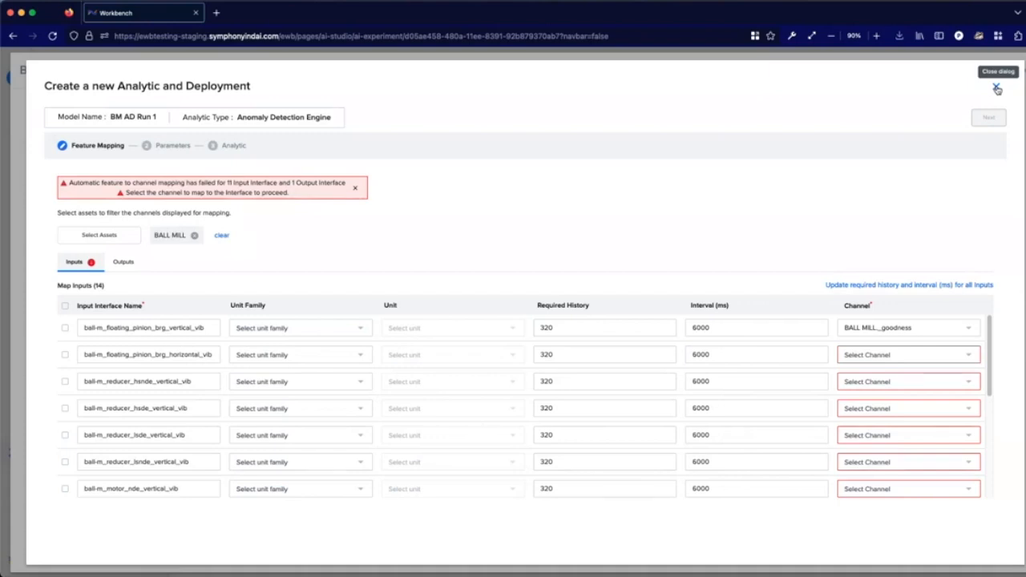
{"action": "left_click", "coordinate": [996, 88]}
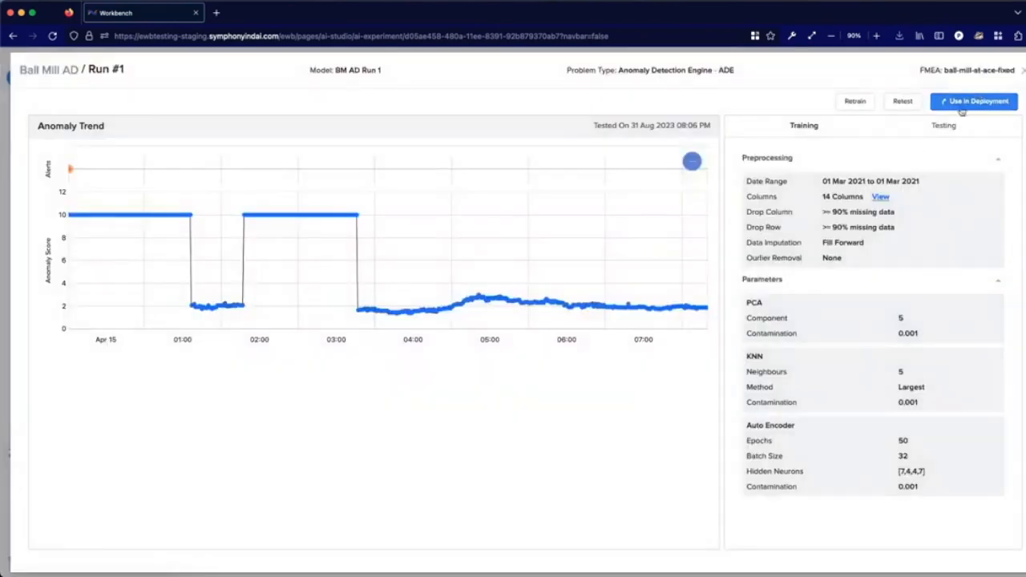